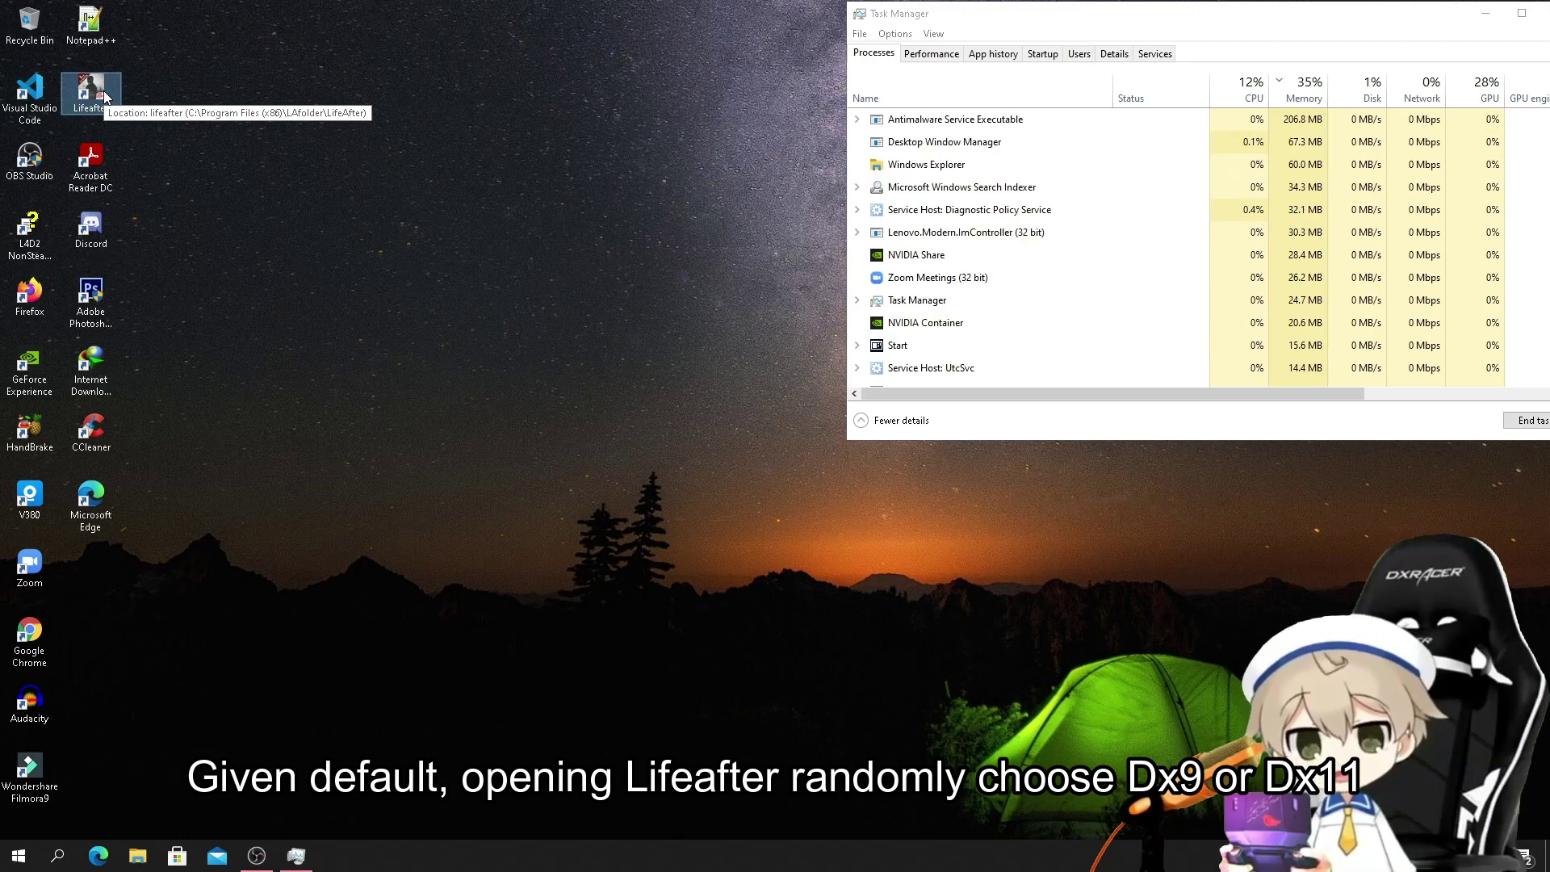
Refresh the desktop repeatedly from its context menu.
{"action": "right_click", "coordinate": [379, 229]}
{"action": "left_click", "coordinate": [444, 274]}
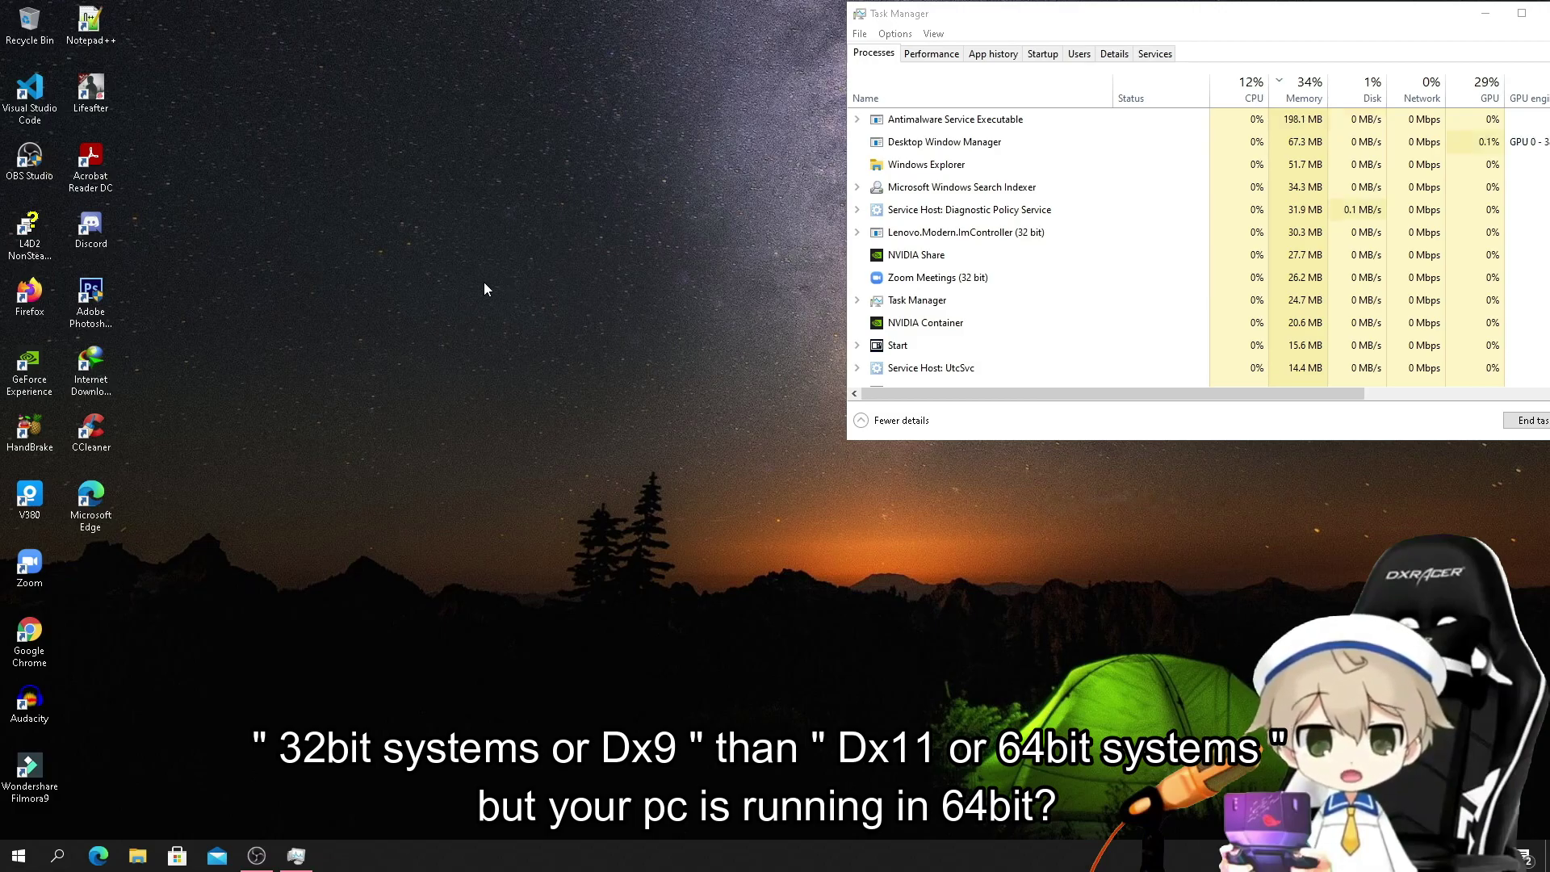
{"action": "right_click", "coordinate": [483, 283]}
{"action": "left_click", "coordinate": [510, 327]}
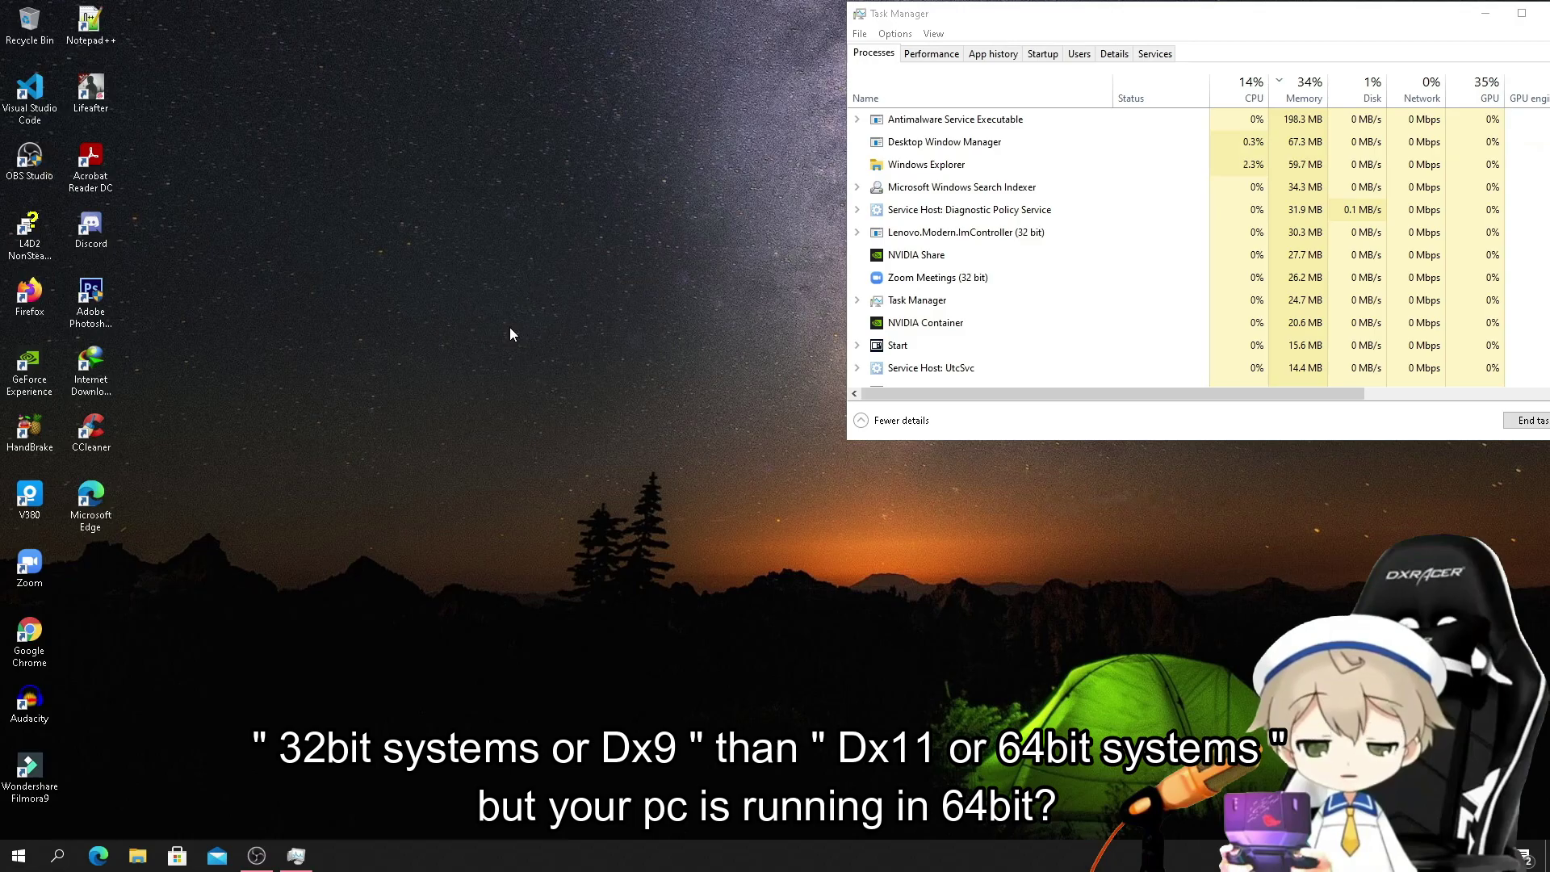
{"action": "right_click", "coordinate": [438, 297]}
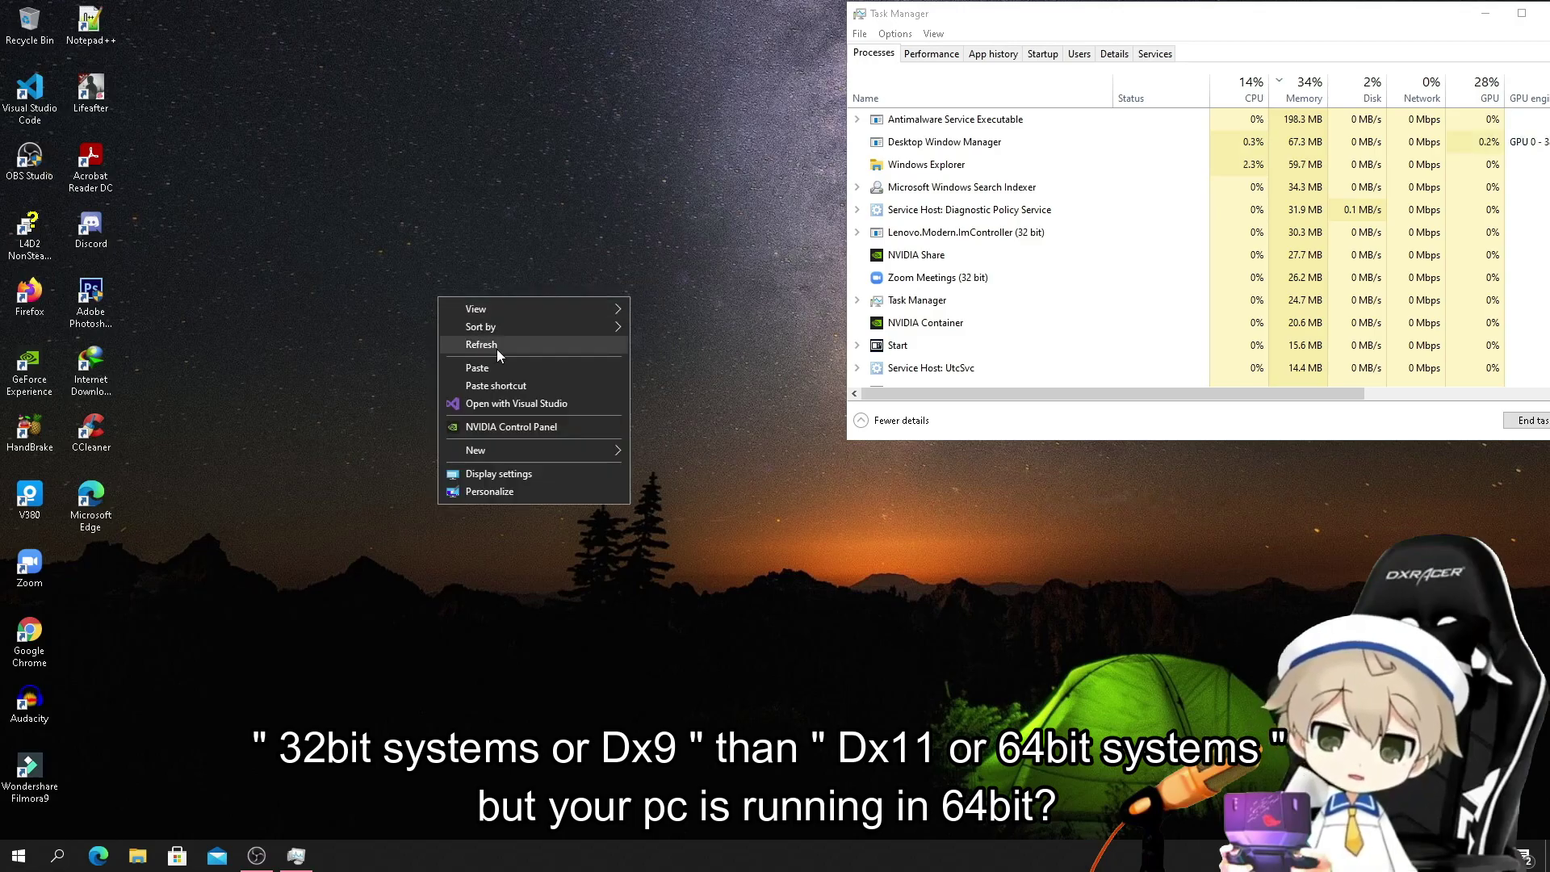
{"action": "left_click", "coordinate": [496, 347]}
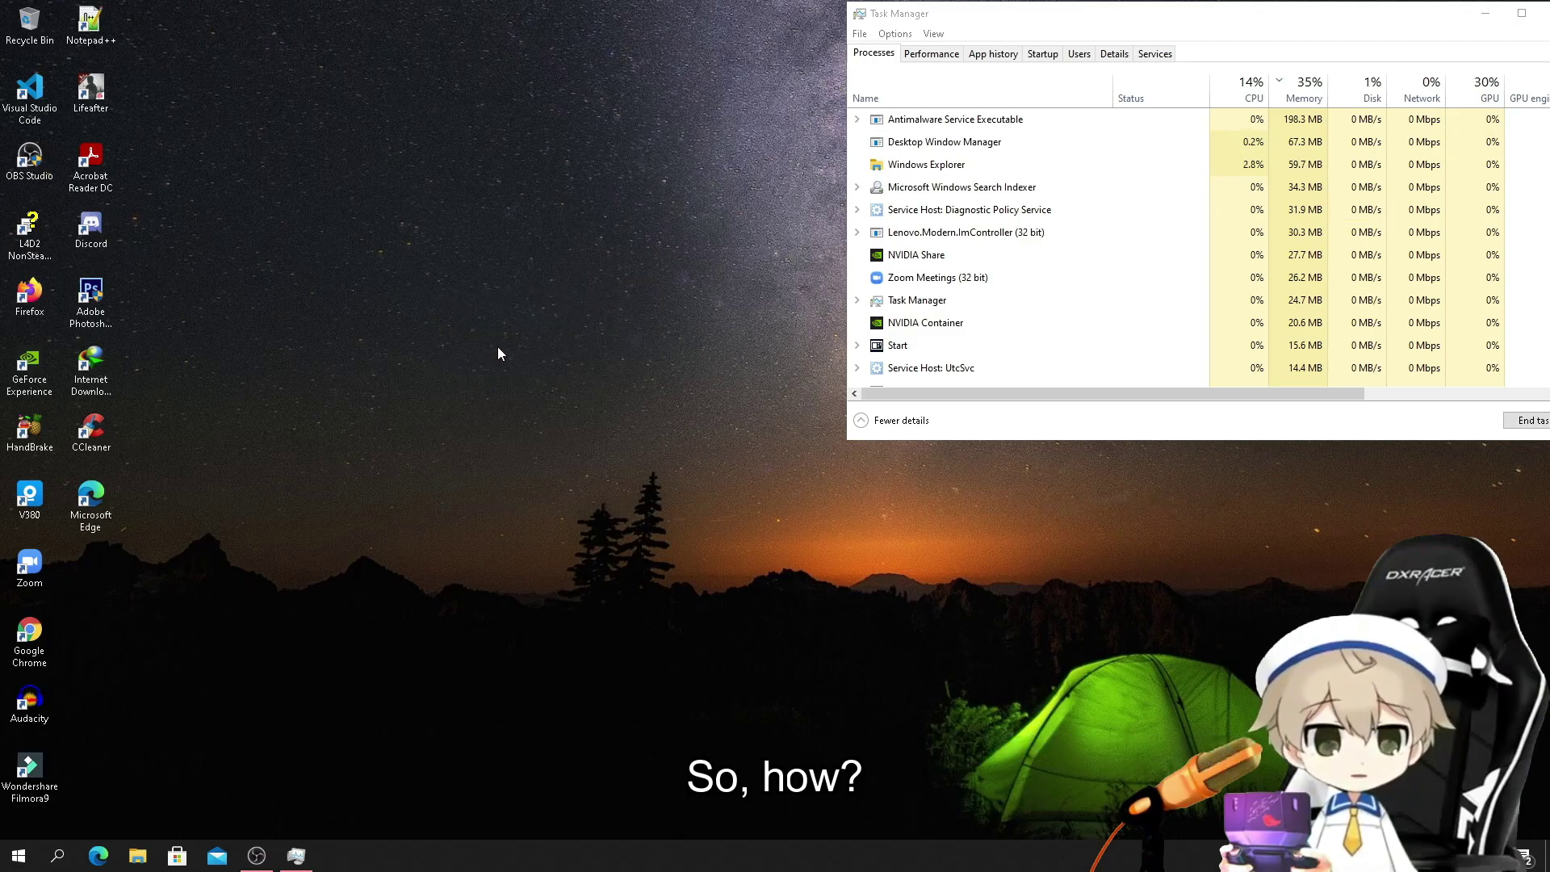
{"action": "right_click", "coordinate": [497, 346]}
{"action": "left_click", "coordinate": [559, 400]}
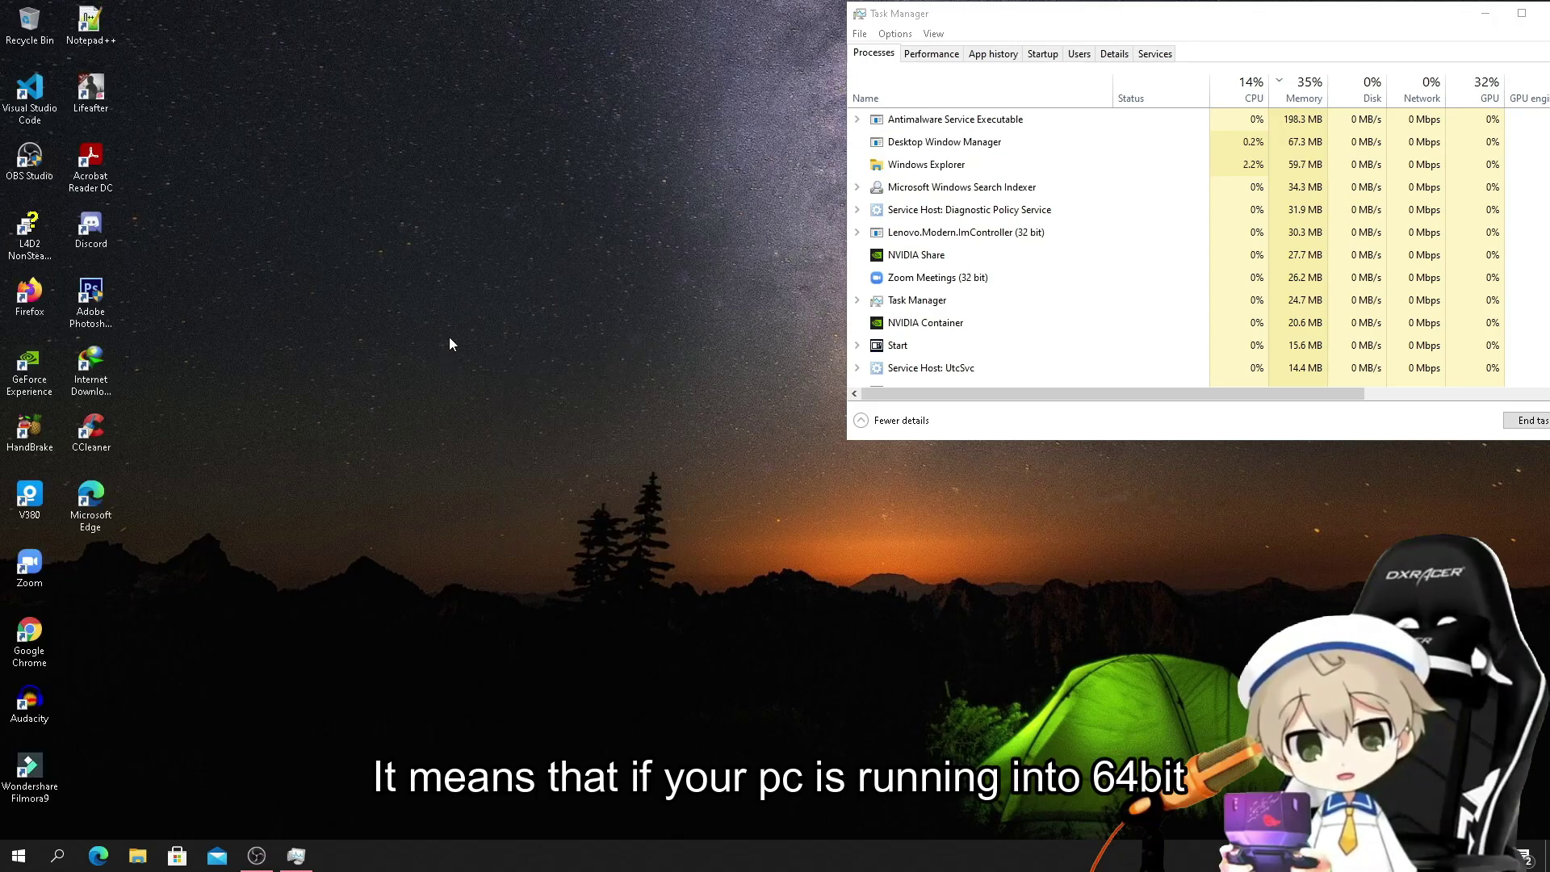
{"action": "right_click", "coordinate": [449, 337]}
{"action": "left_click", "coordinate": [525, 386]}
{"action": "right_click", "coordinate": [341, 239]}
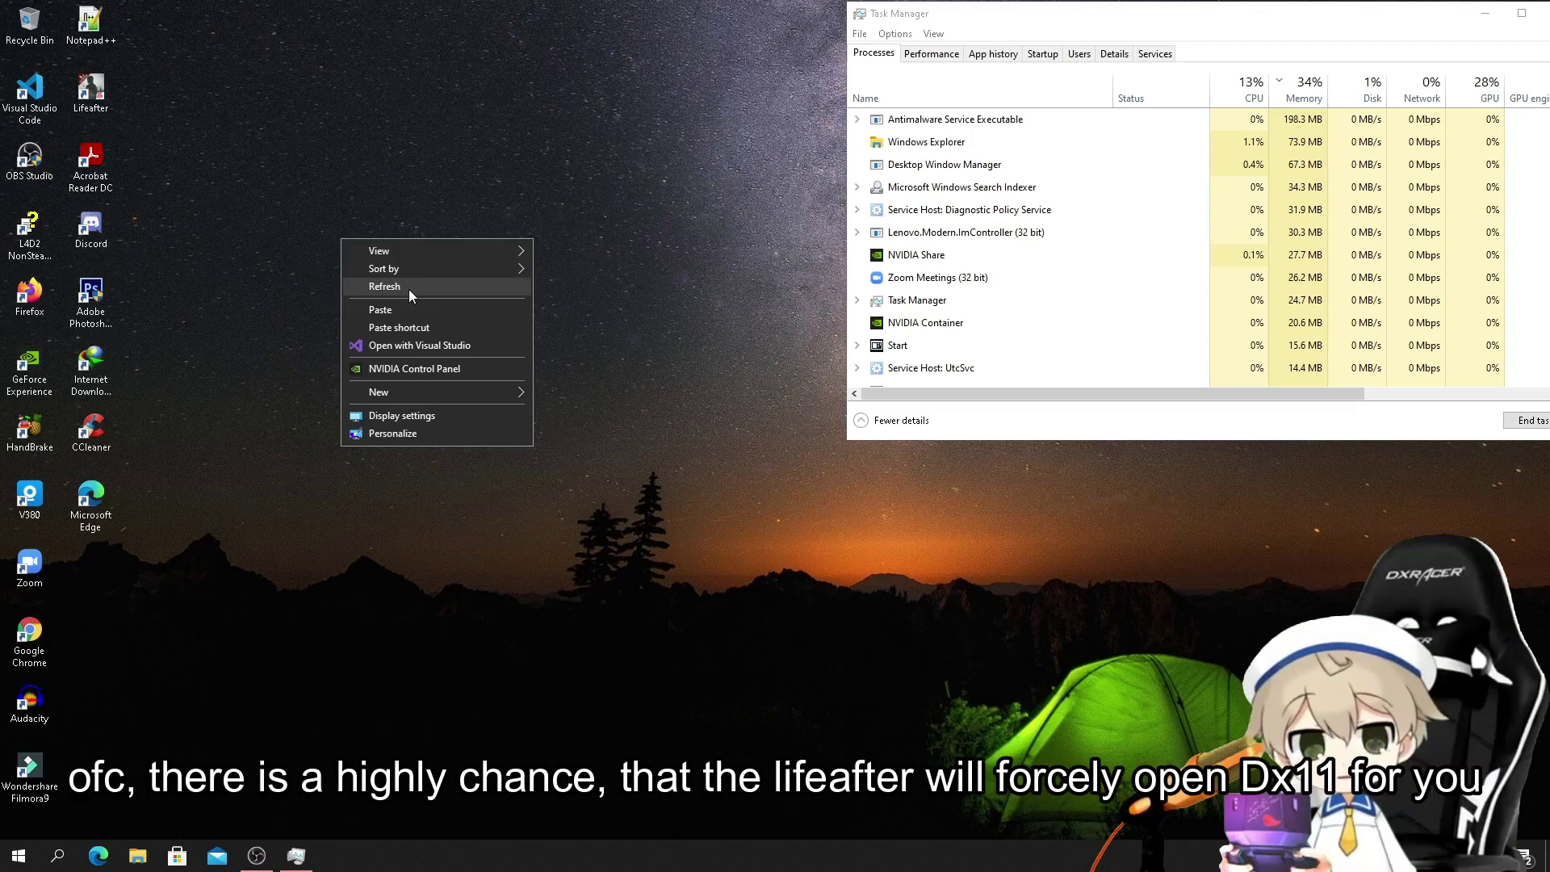
{"action": "left_click", "coordinate": [408, 289]}
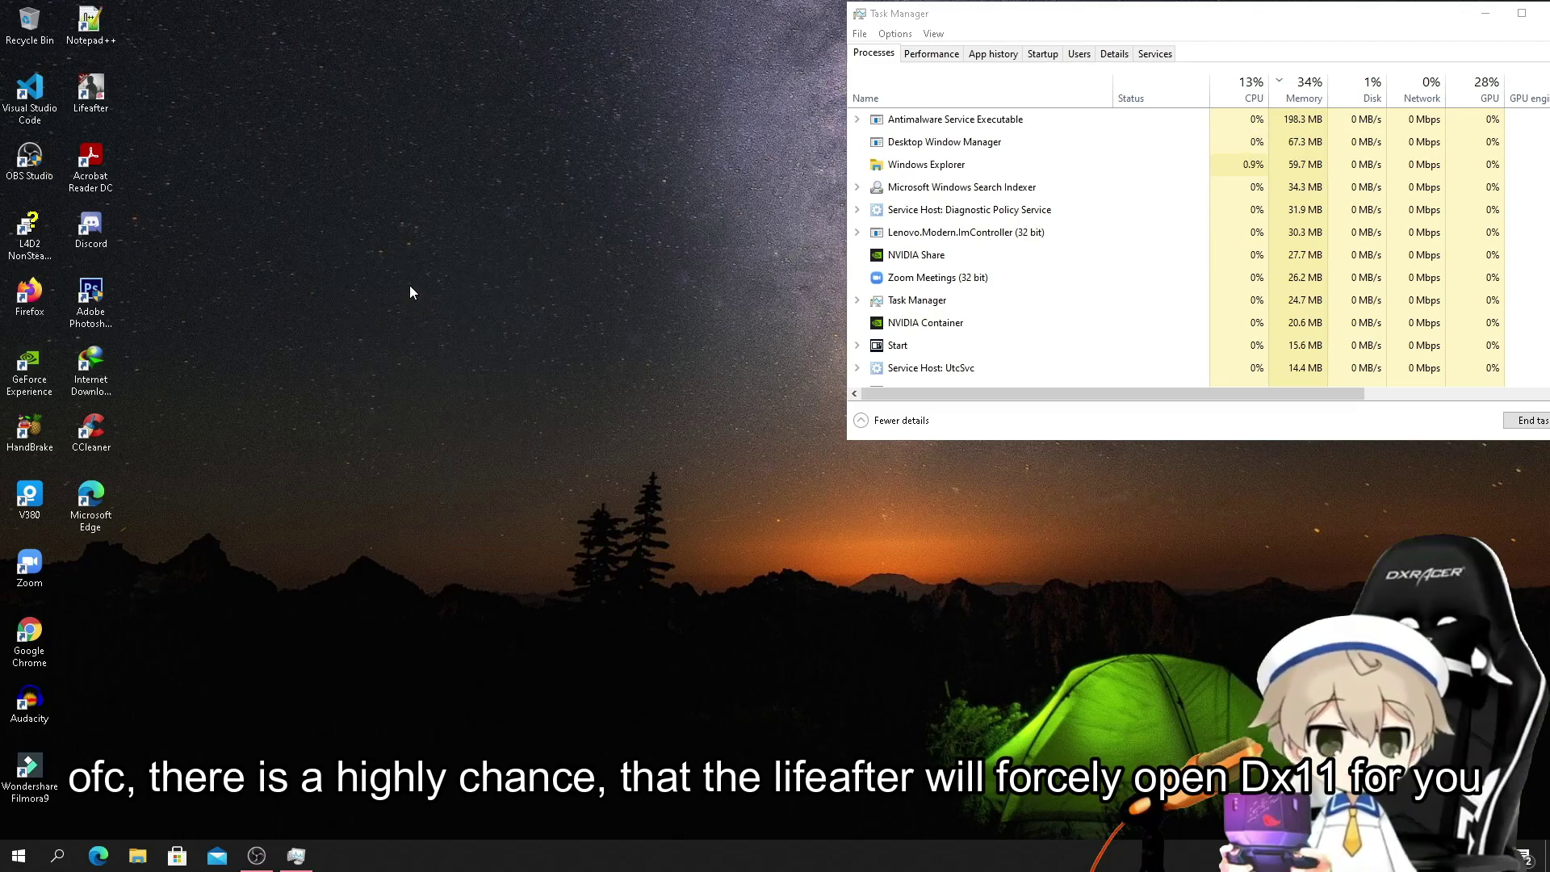
{"action": "right_click", "coordinate": [409, 284]}
{"action": "left_click", "coordinate": [458, 332]}
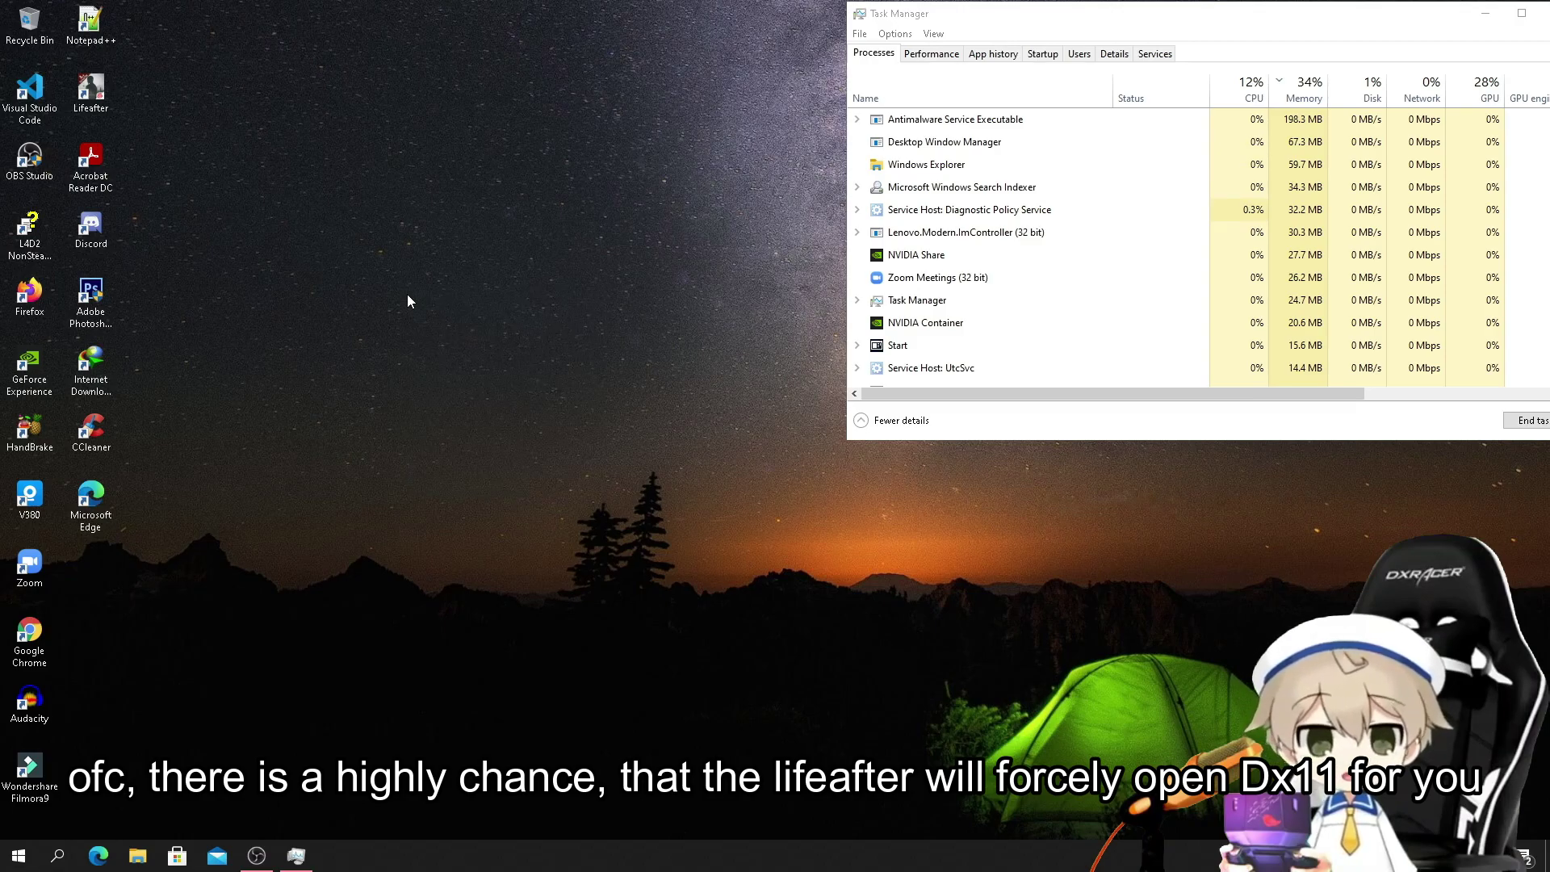
{"action": "right_click", "coordinate": [408, 295]}
{"action": "left_click", "coordinate": [449, 318]}
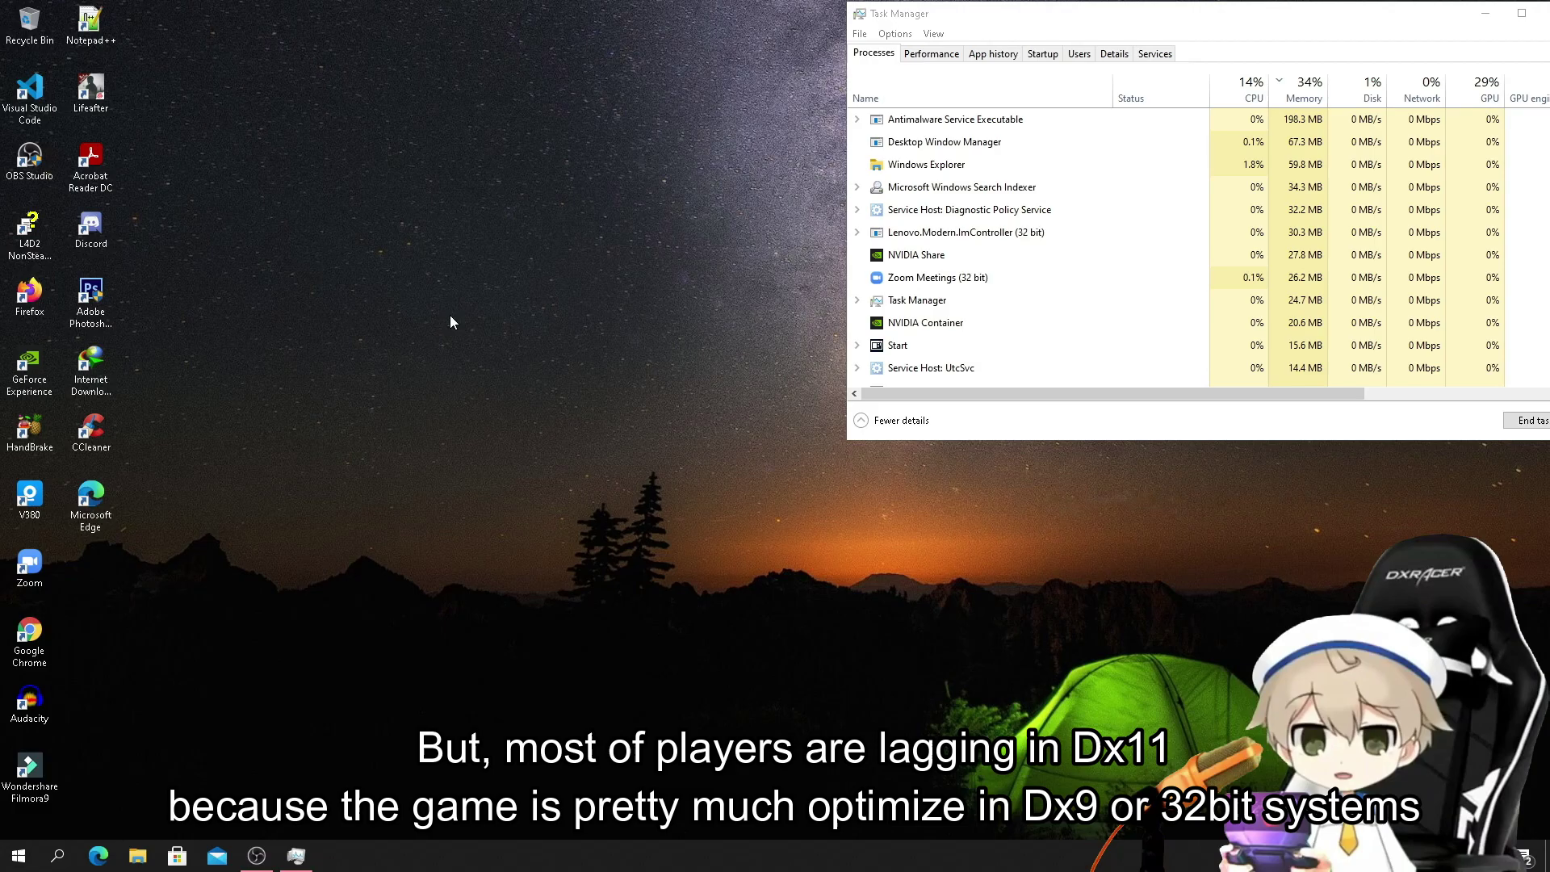
{"action": "right_click", "coordinate": [454, 314]}
{"action": "left_click", "coordinate": [525, 369]}
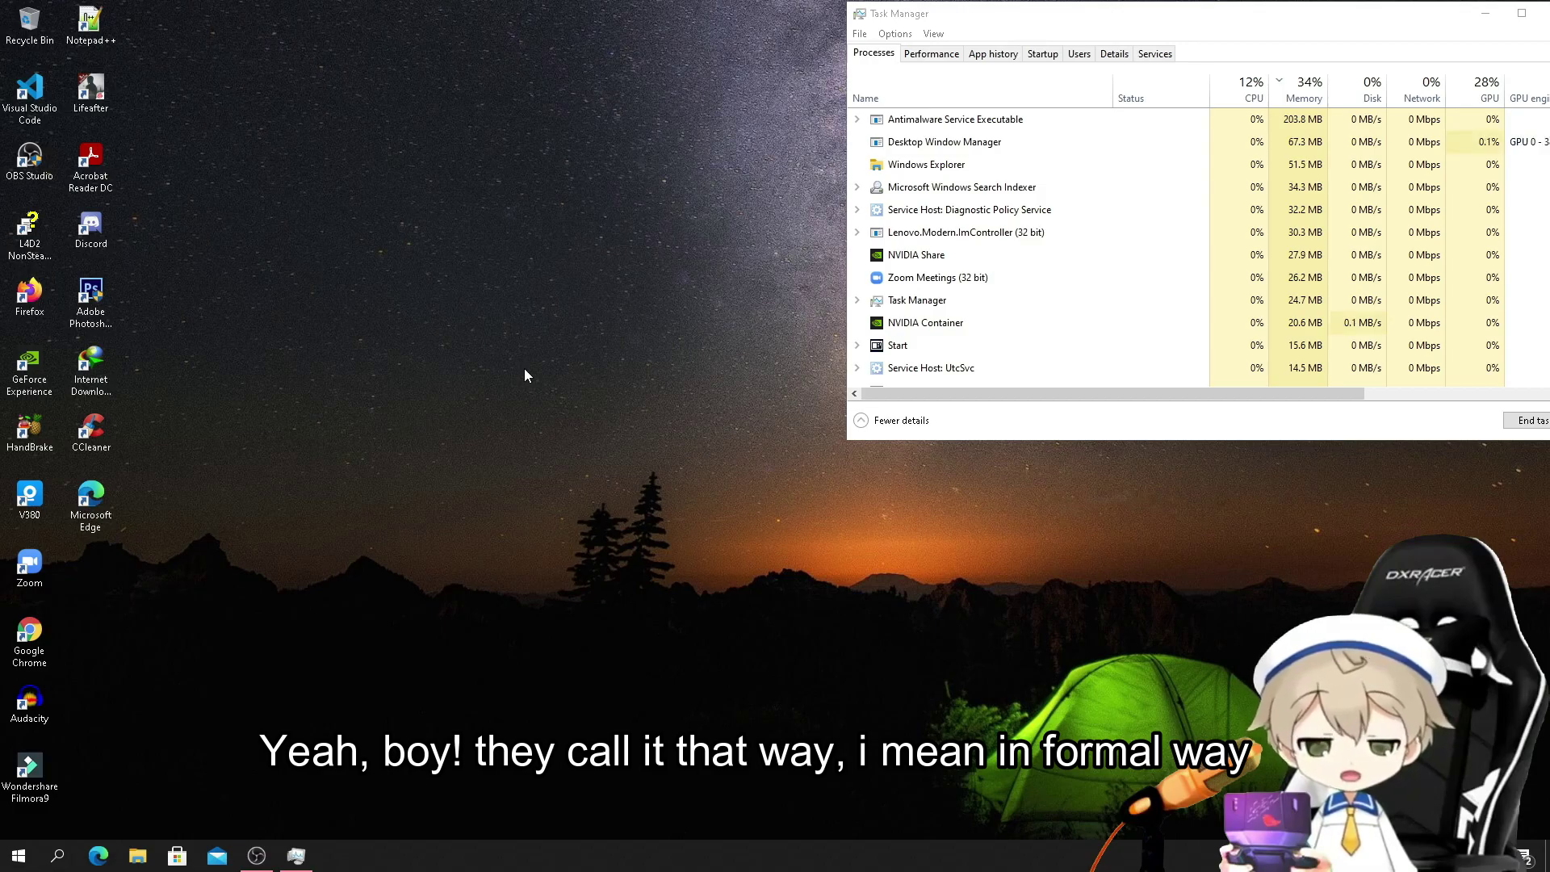
{"action": "right_click", "coordinate": [425, 285]}
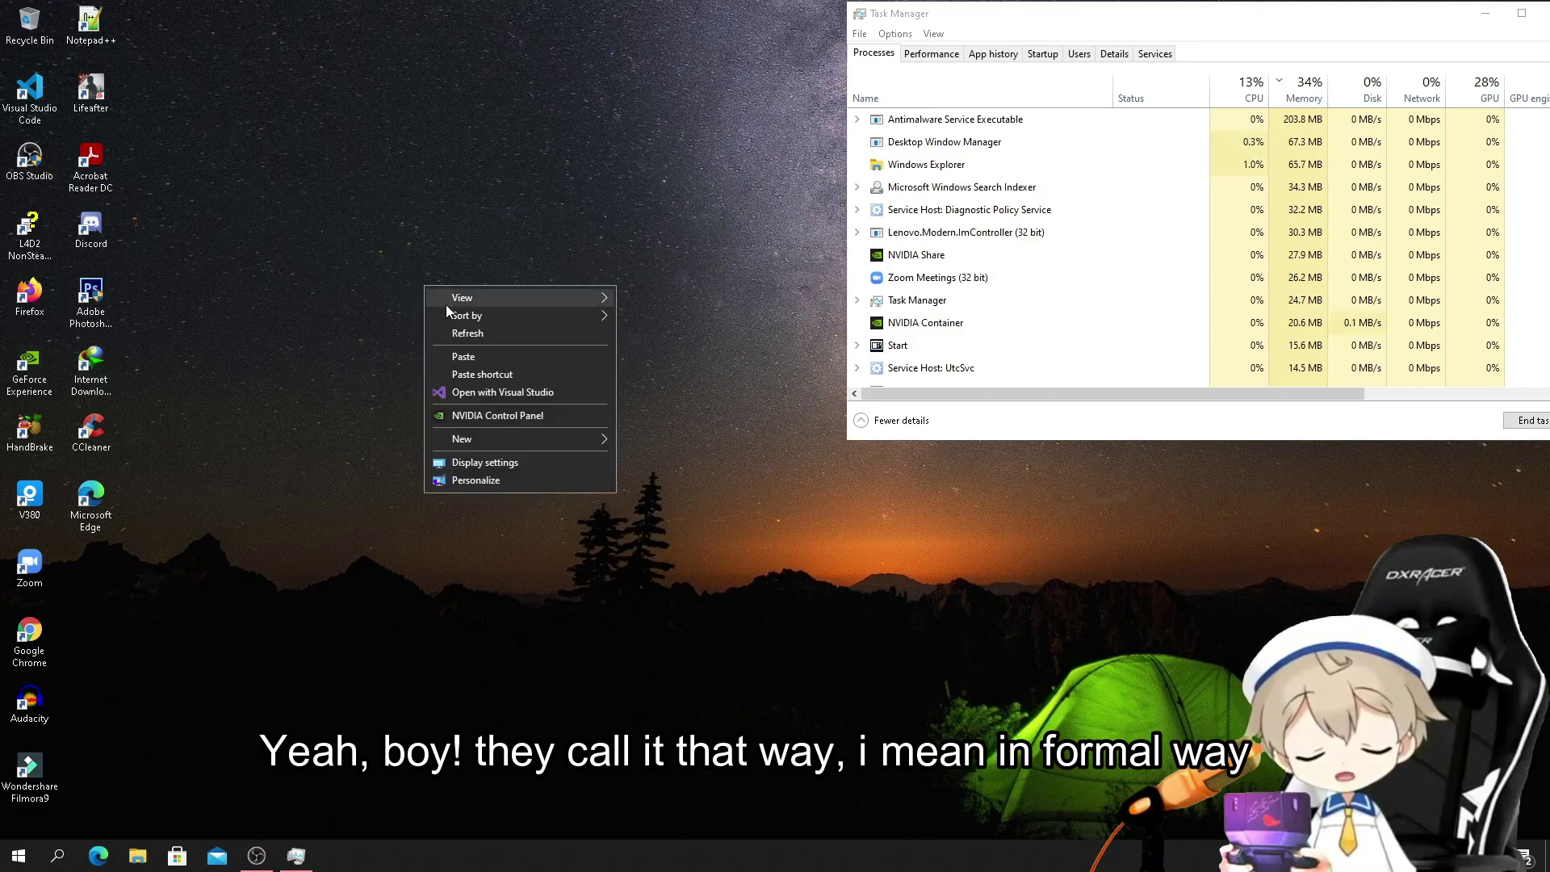
{"action": "left_click", "coordinate": [473, 341]}
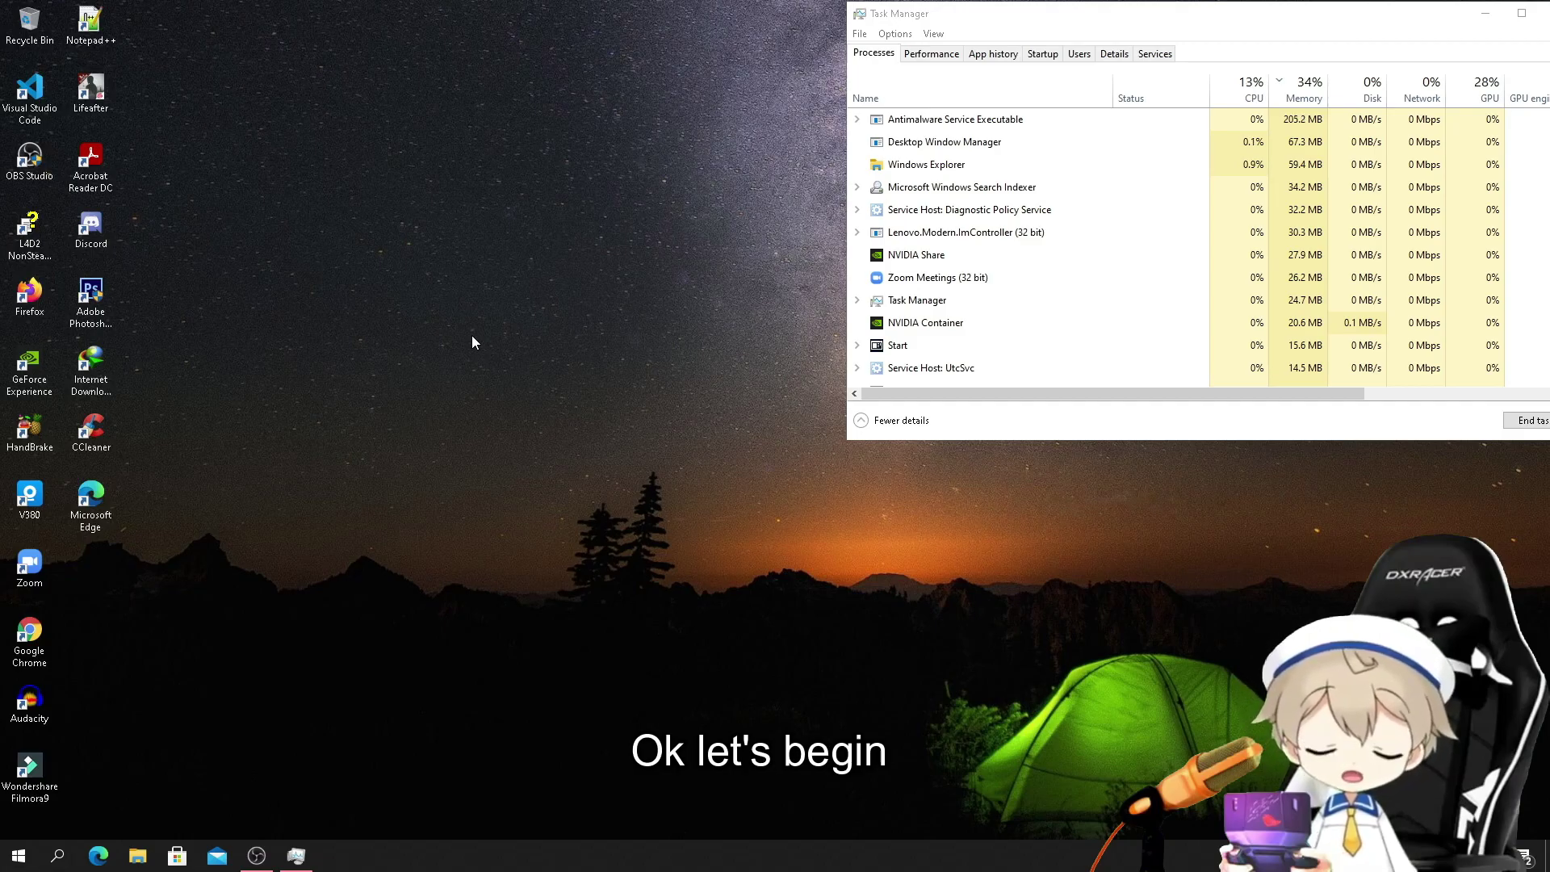
{"action": "right_click", "coordinate": [472, 337]}
{"action": "left_click", "coordinate": [525, 346]}
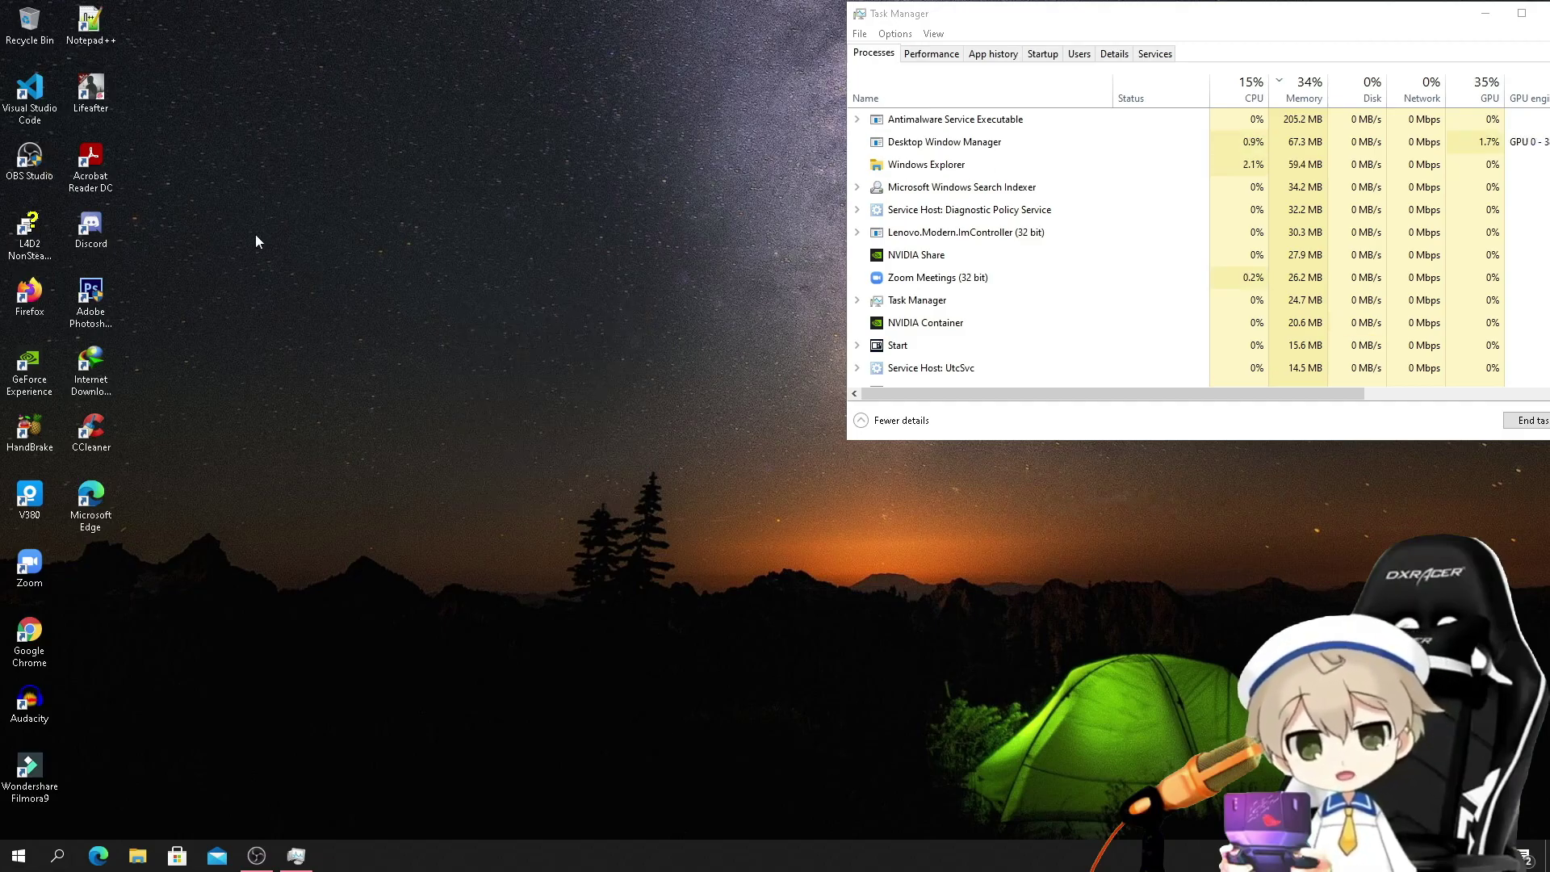
Open the Lifeafter shortcut's file location to reach the LAfolder install folder.
{"action": "left_click", "coordinate": [71, 104]}
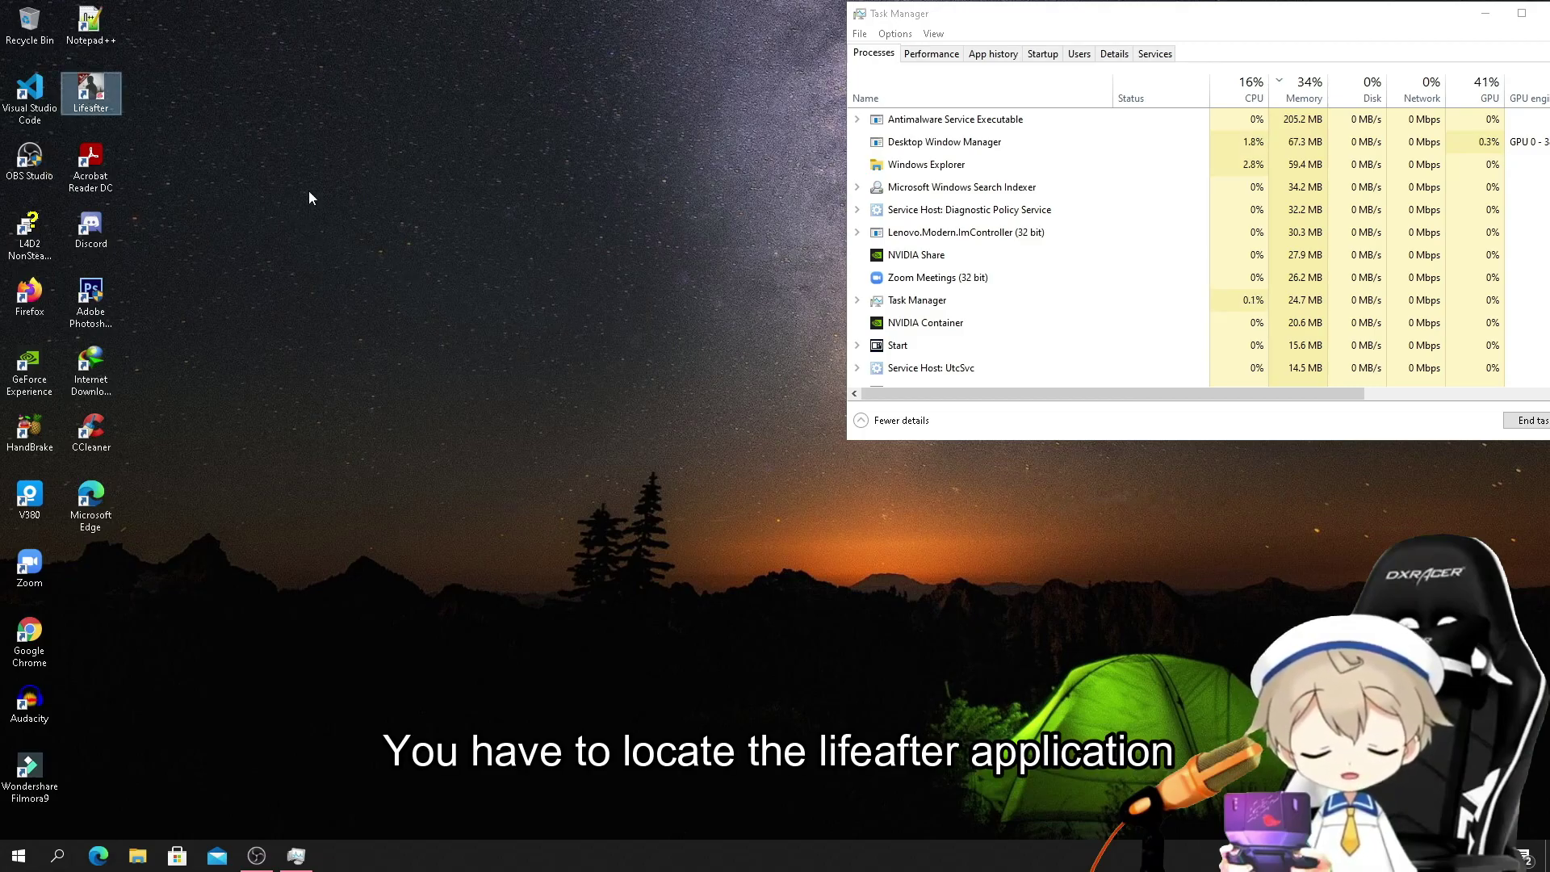
{"action": "mouse_move", "coordinate": [108, 94]}
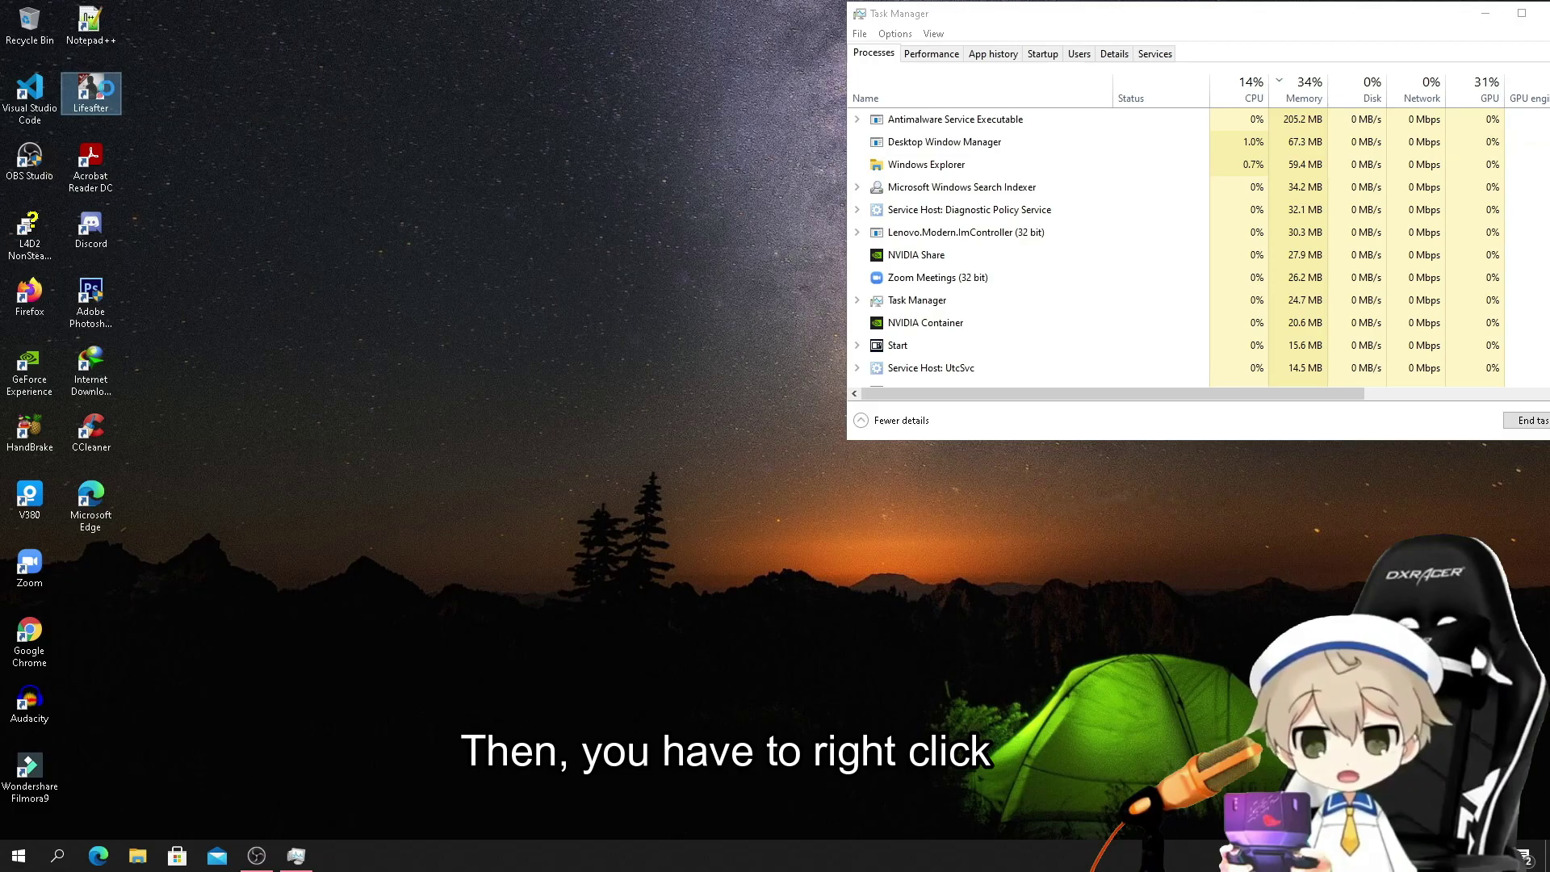
{"action": "right_click", "coordinate": [109, 91]}
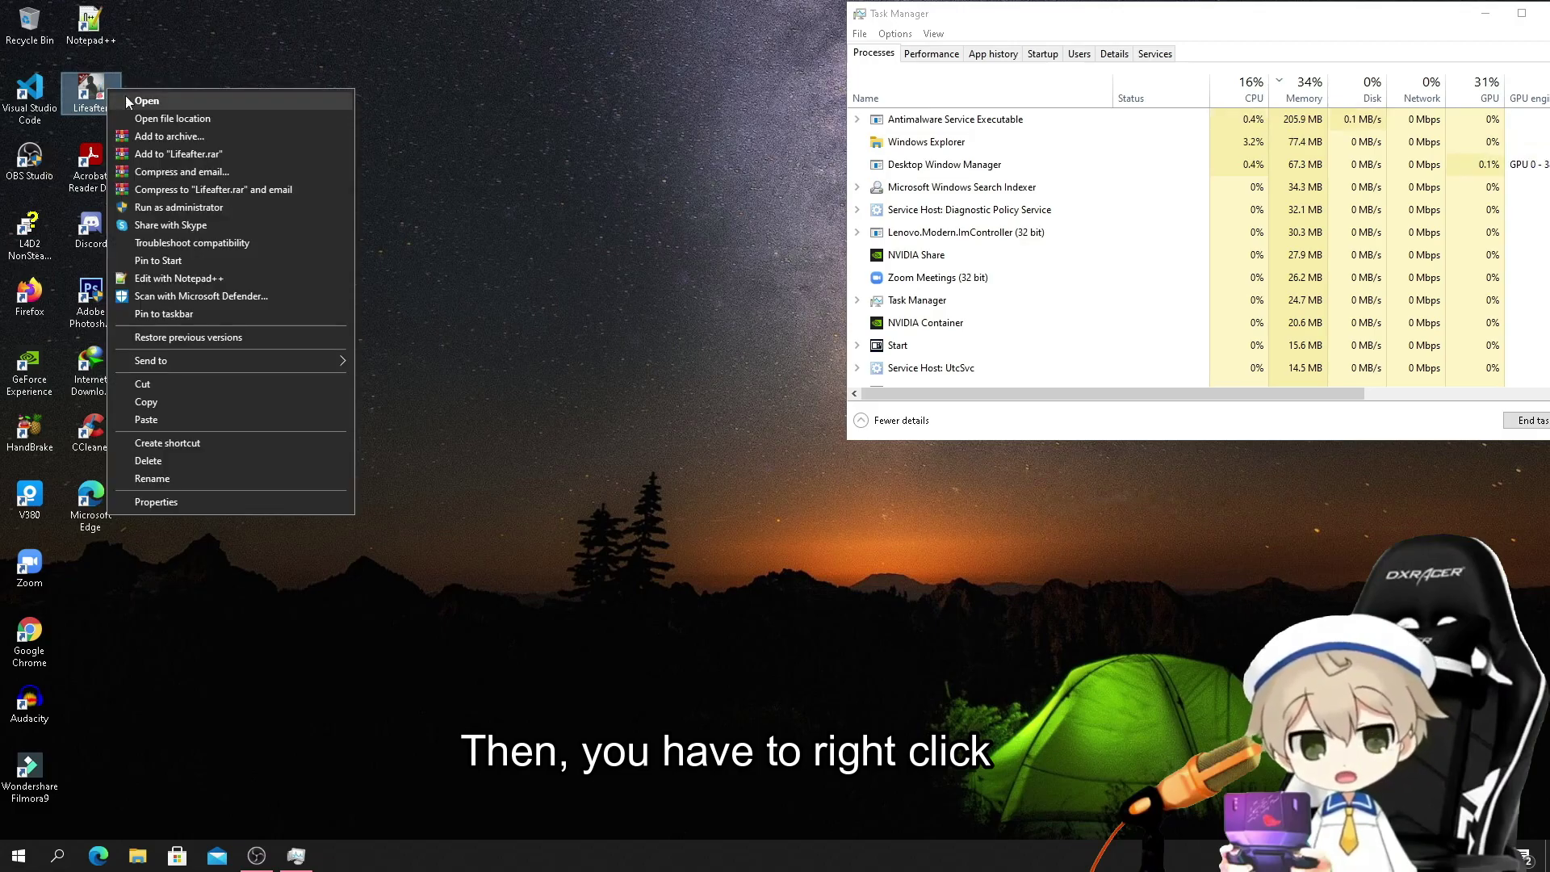
{"action": "left_click", "coordinate": [194, 119]}
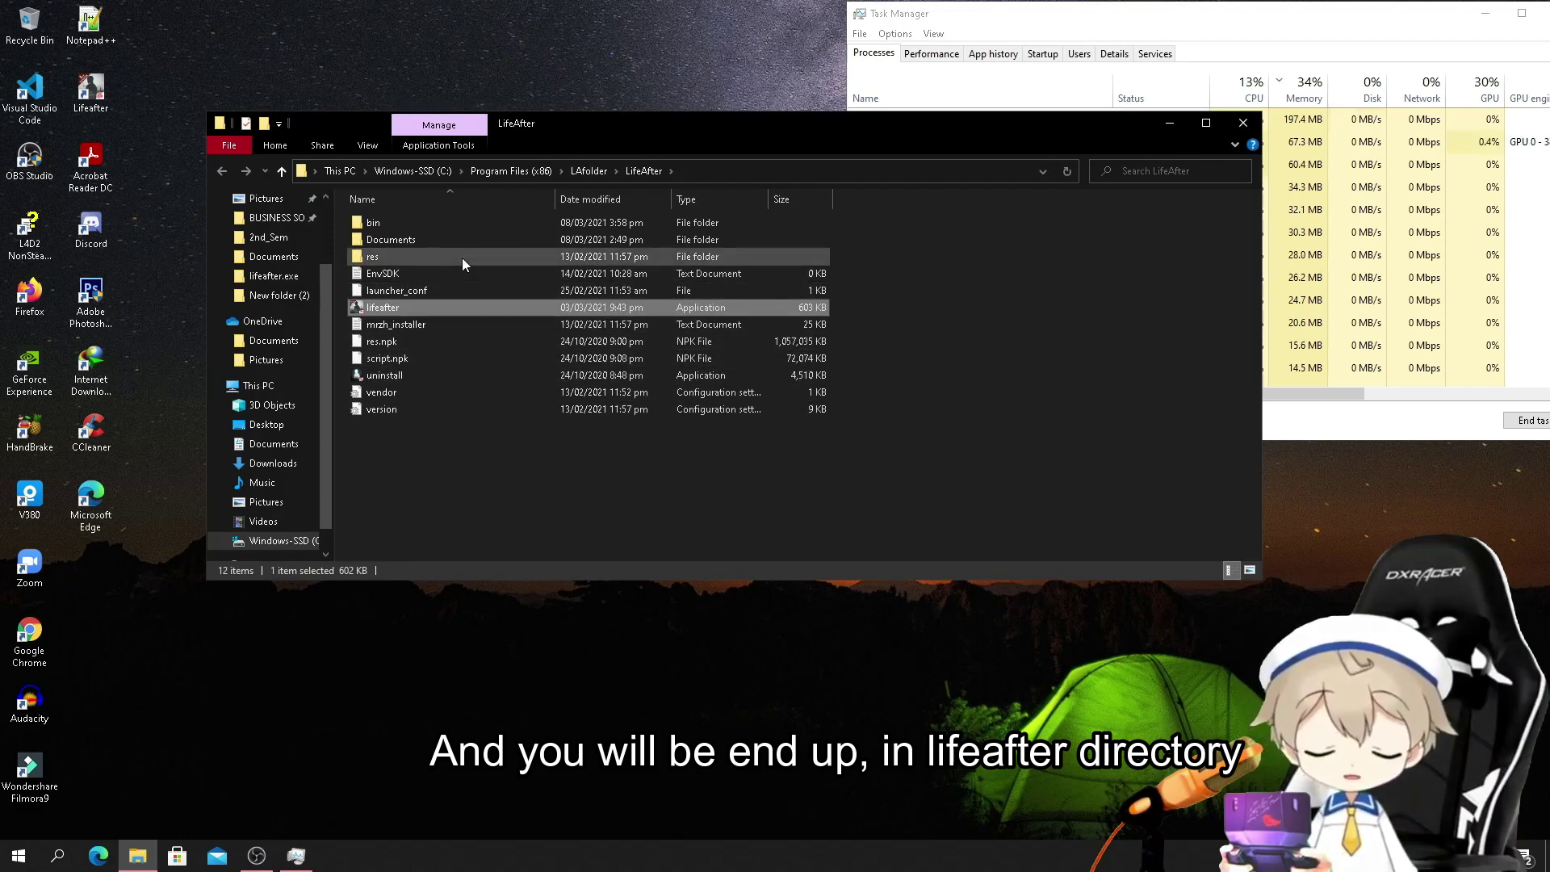
Look inside the Documents folder, then go back to LifeAfter and select bin.
{"action": "left_click", "coordinate": [423, 224]}
{"action": "left_click", "coordinate": [425, 237]}
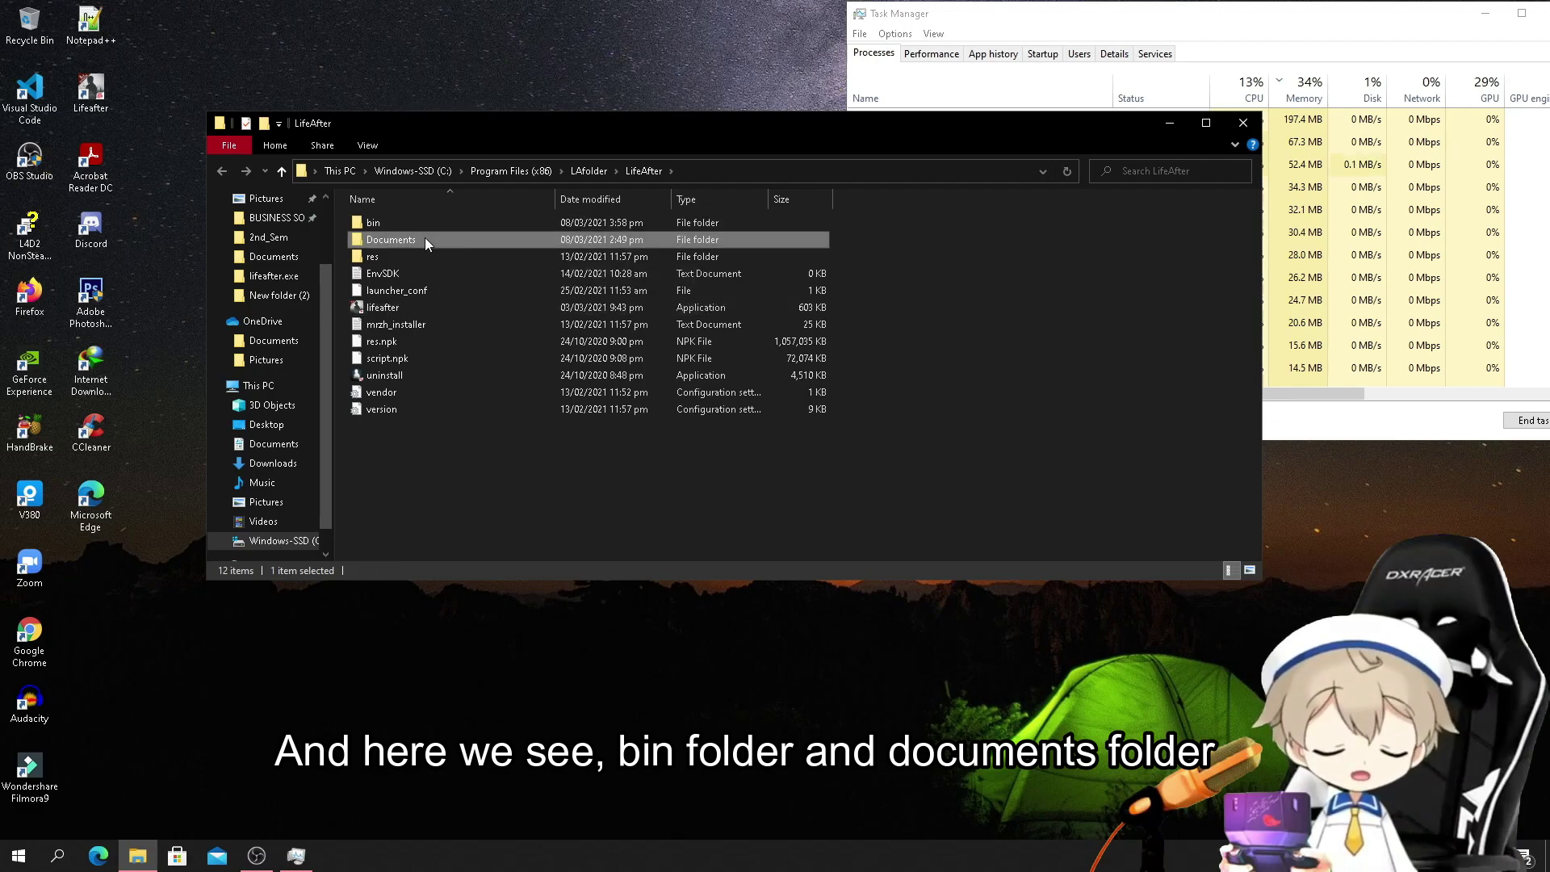
{"action": "double_click", "coordinate": [425, 238]}
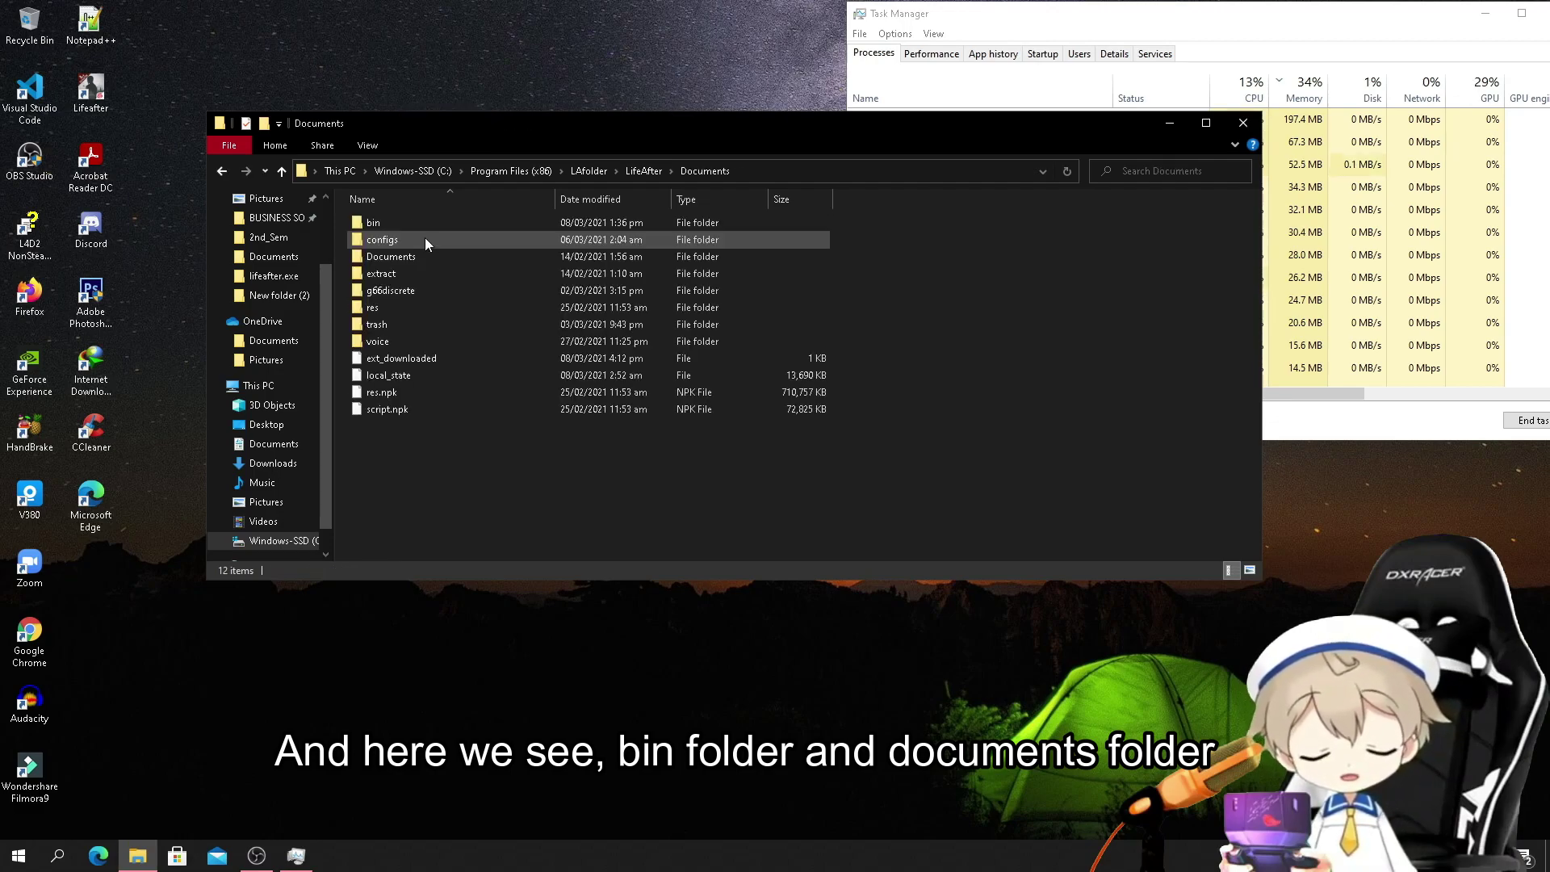
{"action": "left_click", "coordinate": [425, 225]}
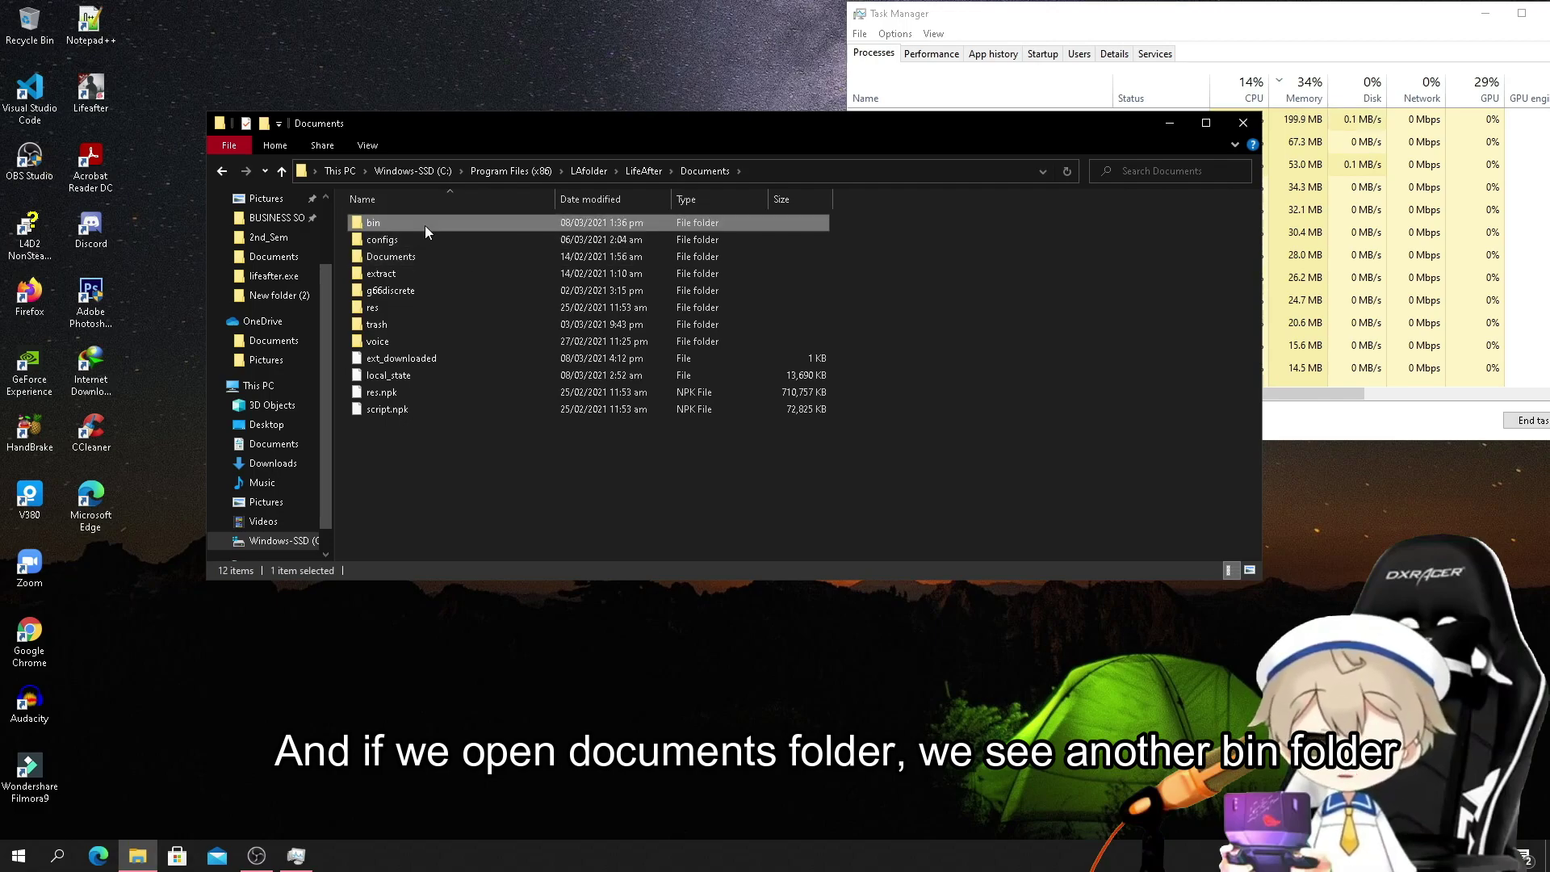
{"action": "left_click", "coordinate": [222, 171]}
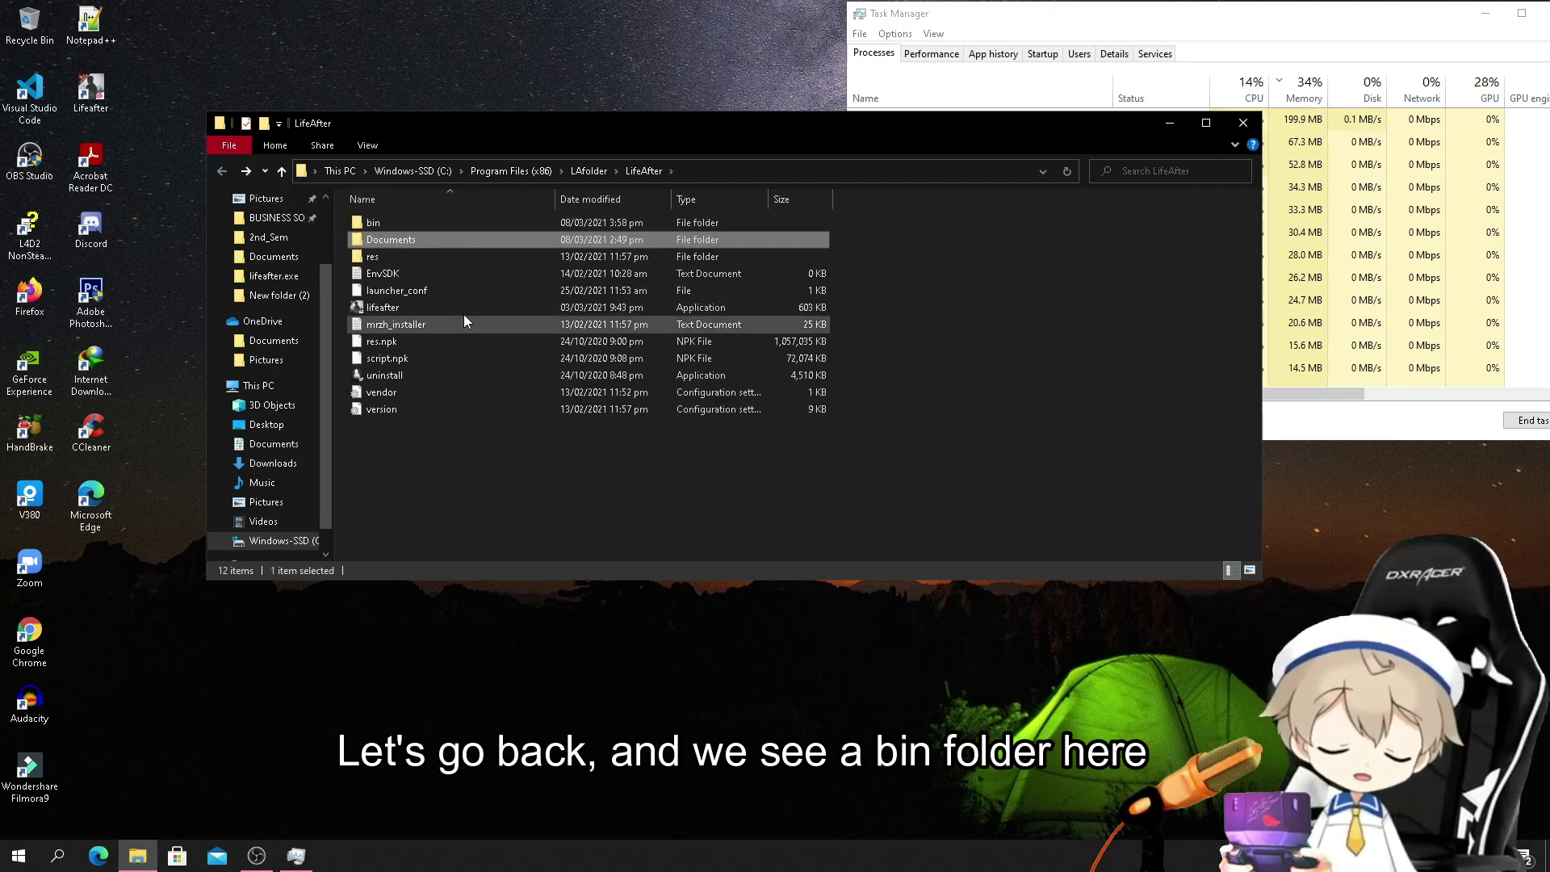
{"action": "left_click", "coordinate": [408, 224]}
Delete the bin folder from the LifeAfter folder, then open Documents.
{"action": "right_click", "coordinate": [412, 221]}
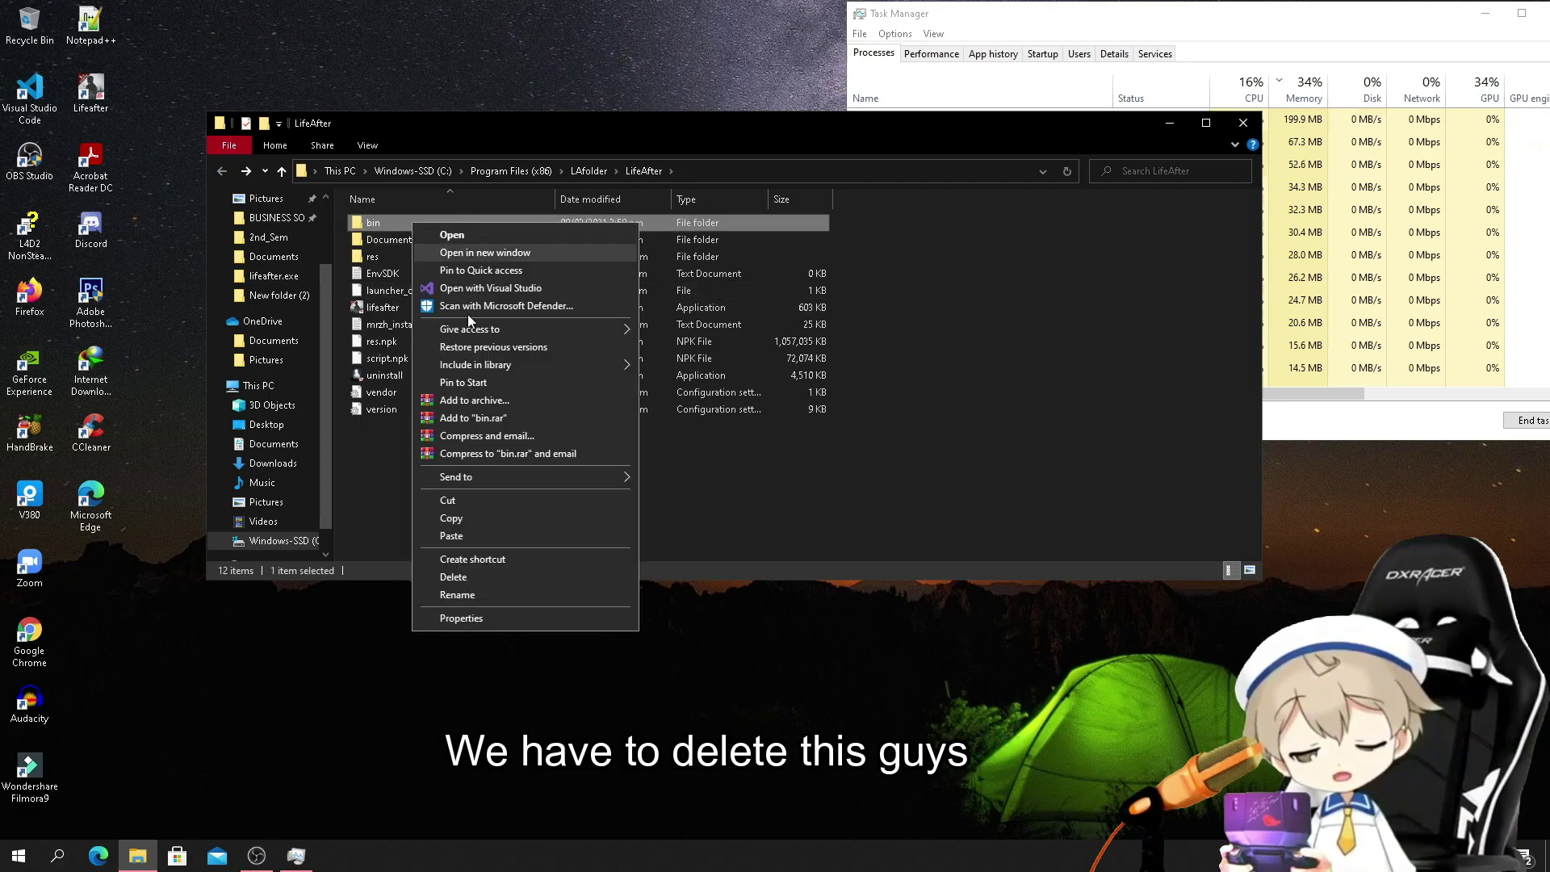
{"action": "left_click", "coordinate": [508, 577]}
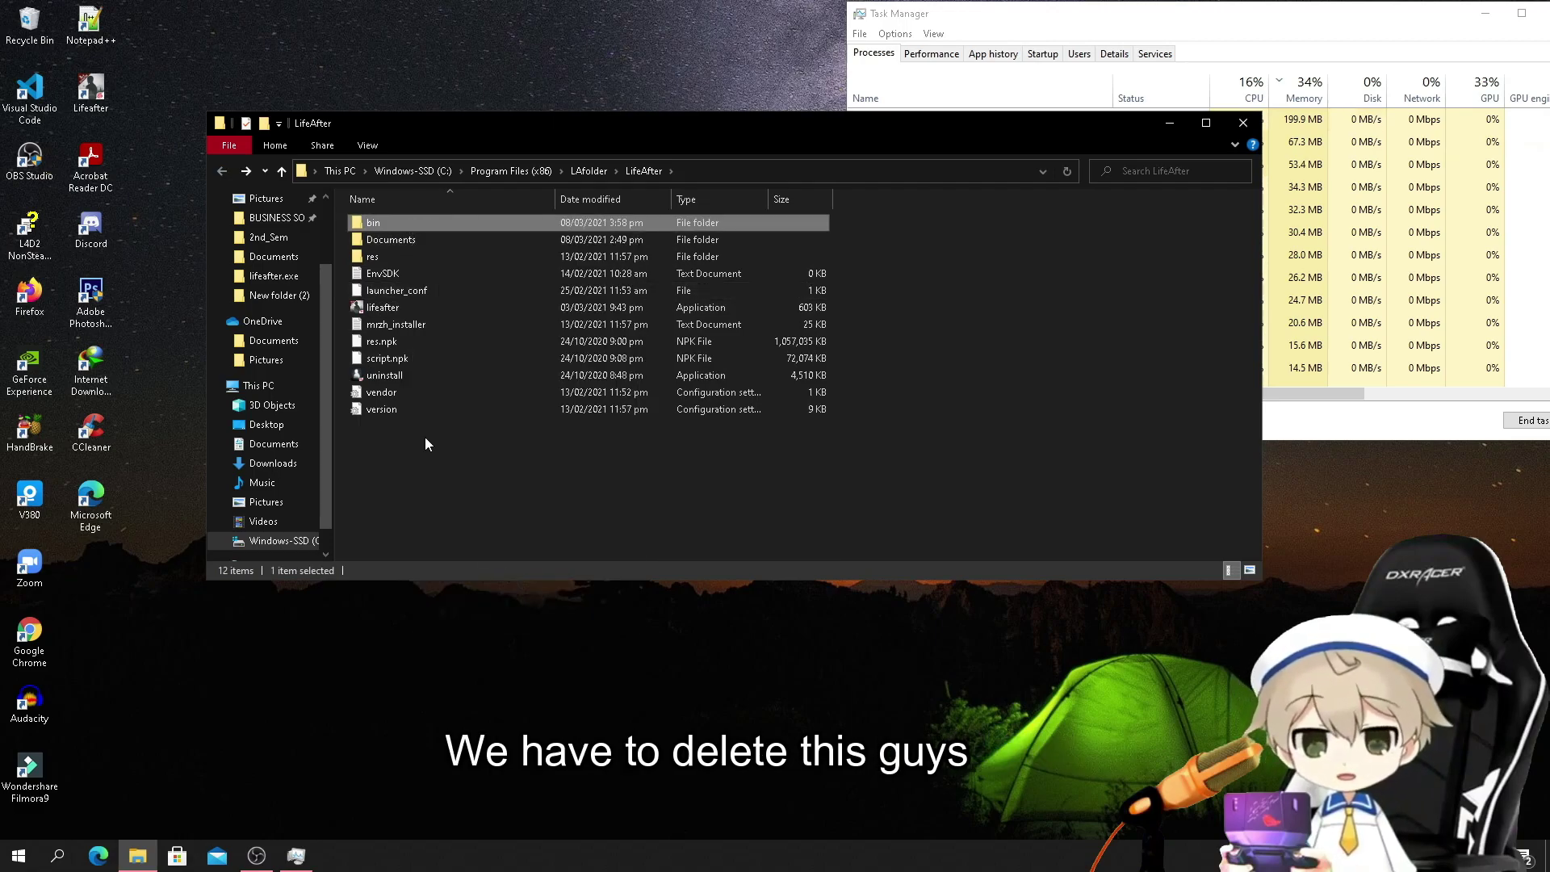
{"action": "right_click", "coordinate": [374, 29]}
{"action": "double_click", "coordinate": [420, 222]}
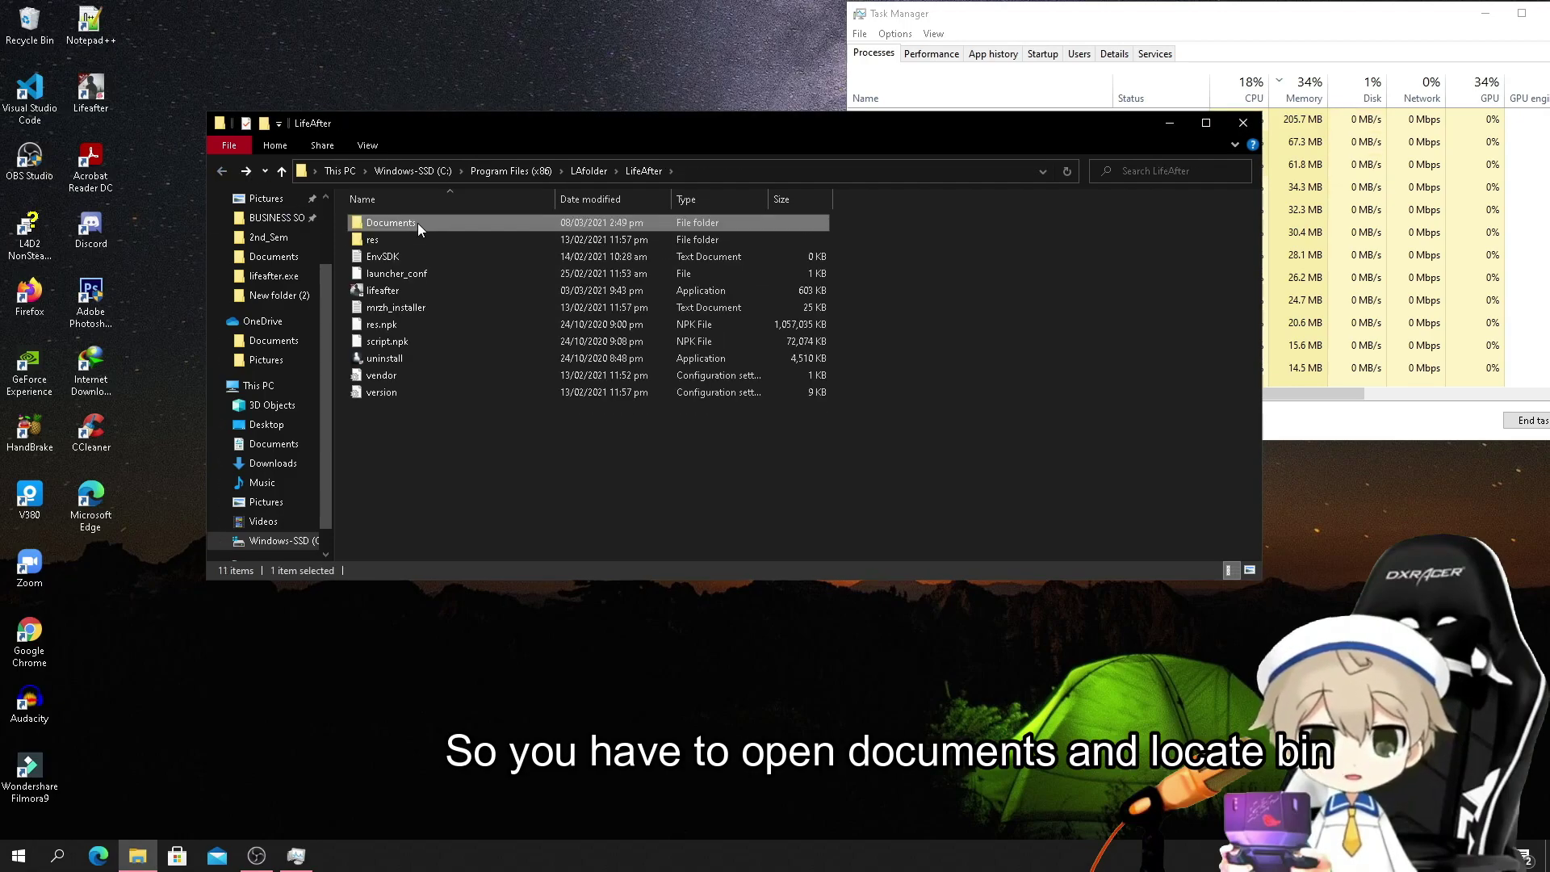
{"action": "double_click", "coordinate": [418, 223]}
{"action": "double_click", "coordinate": [395, 224]}
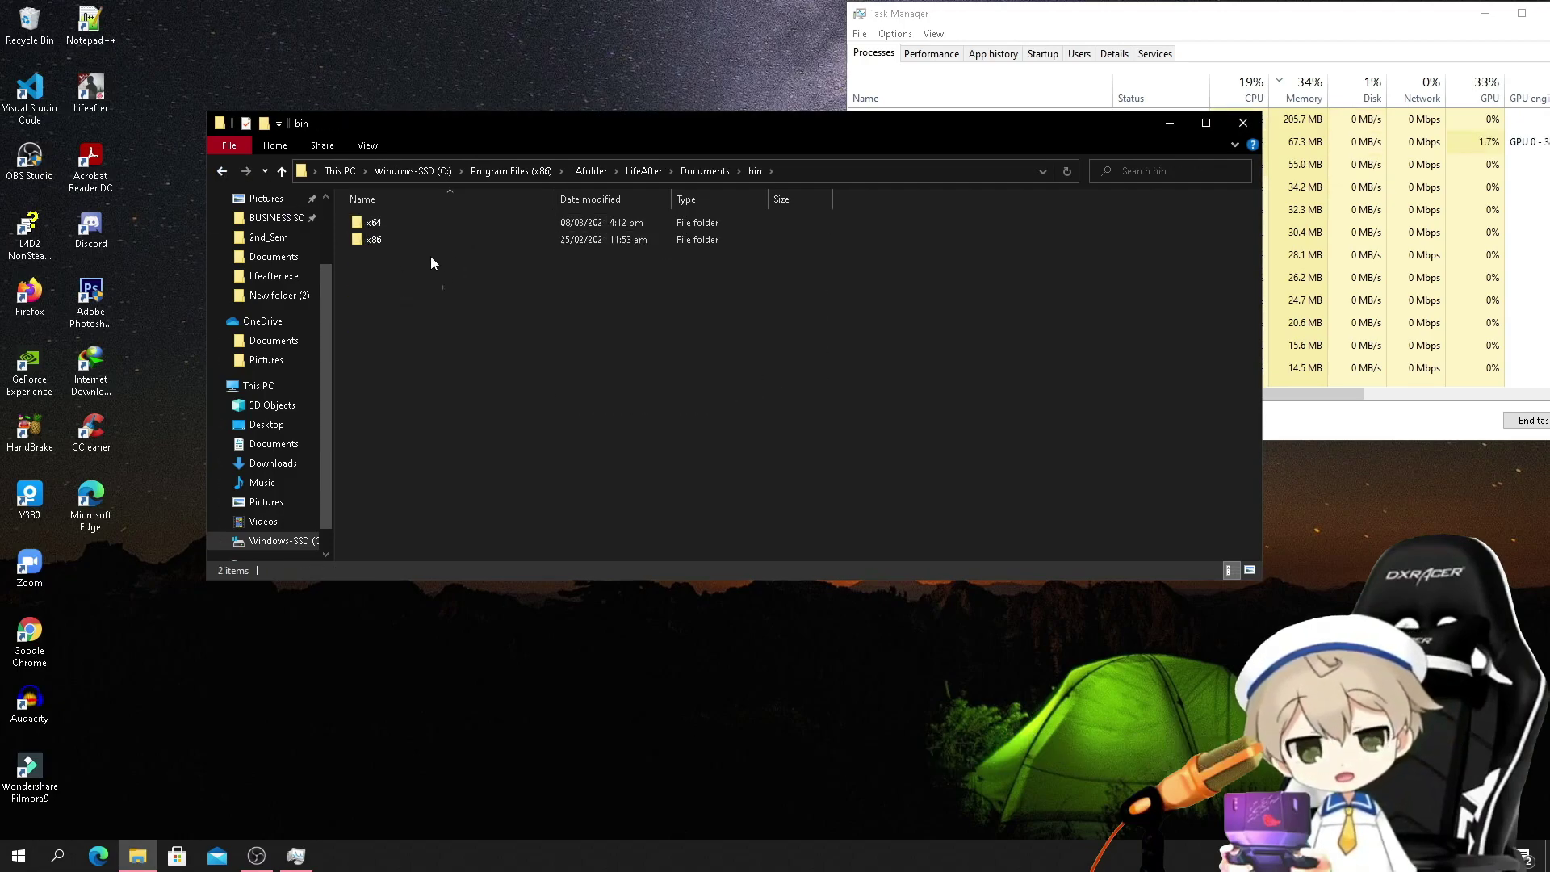
{"action": "left_click", "coordinate": [394, 224]}
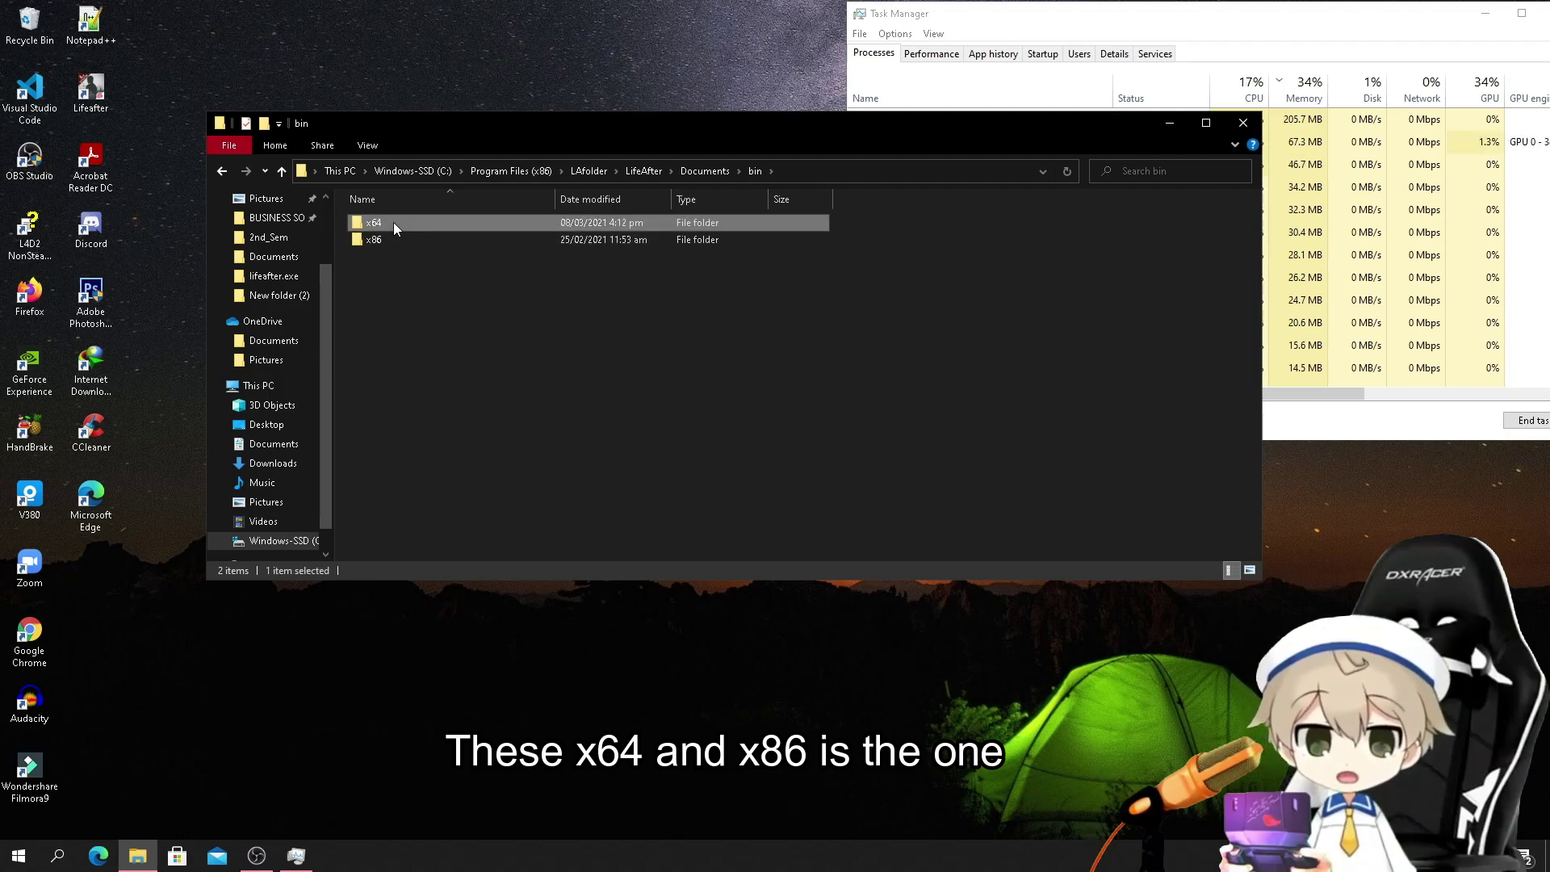
{"action": "left_click", "coordinate": [389, 242]}
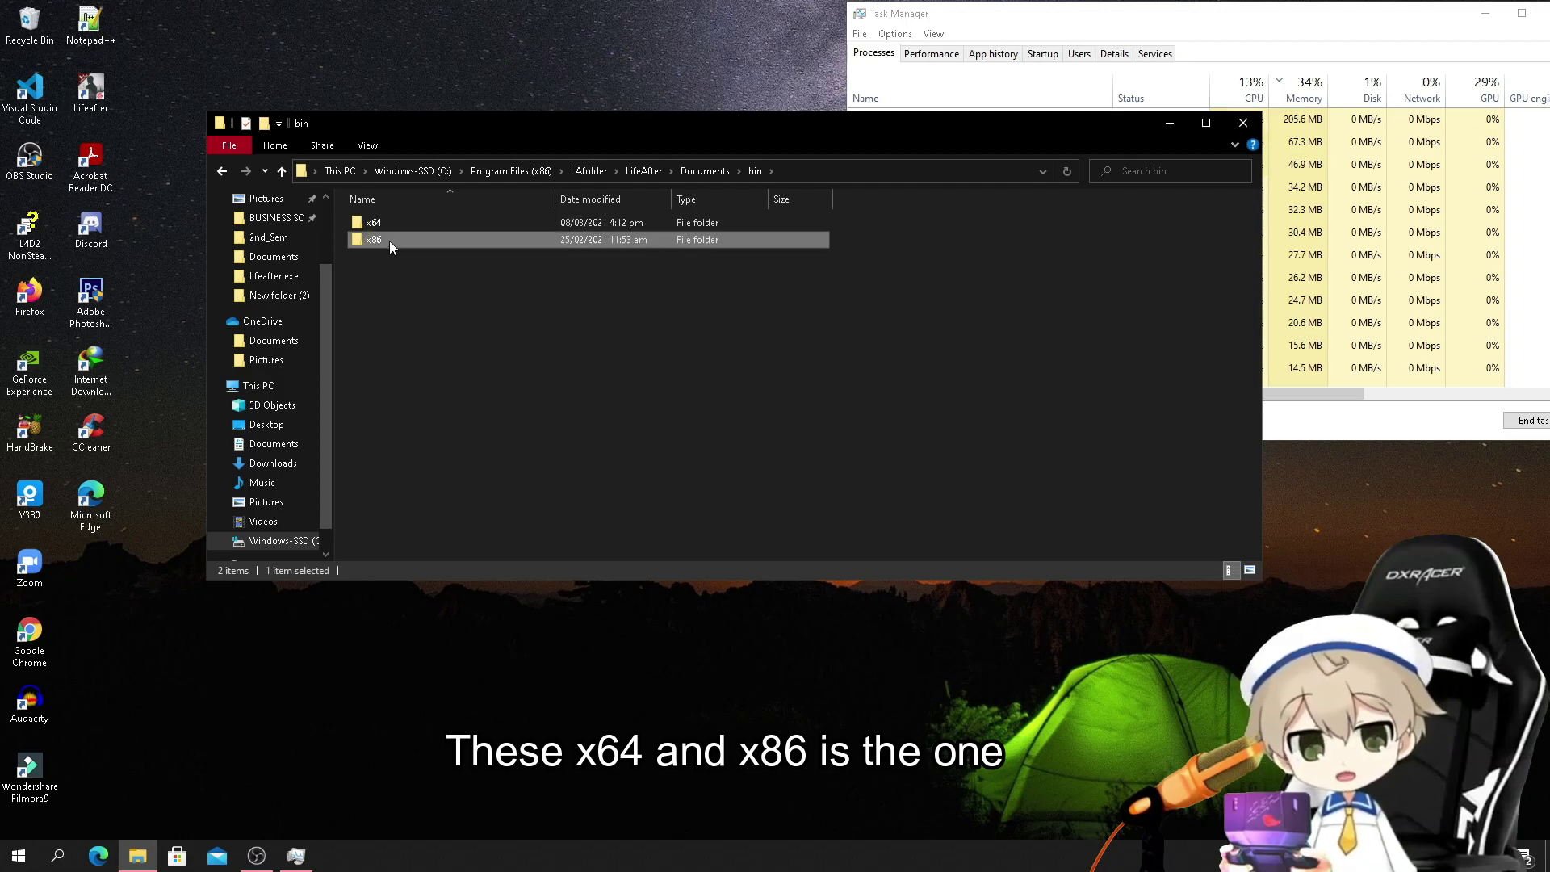
{"action": "right_click", "coordinate": [441, 302]}
{"action": "left_click", "coordinate": [507, 369]}
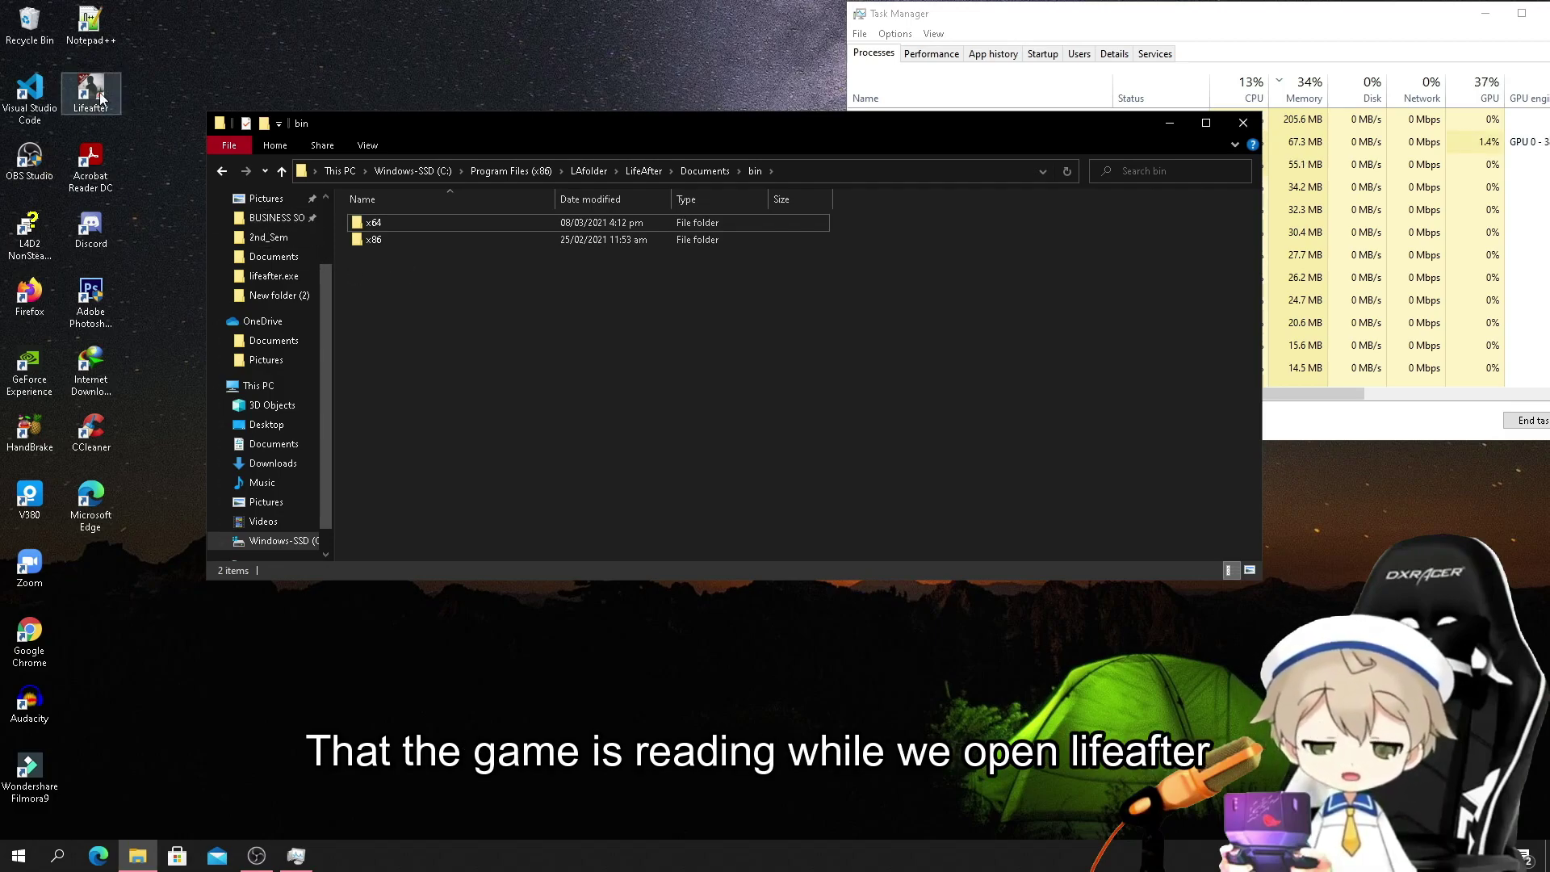
{"action": "left_click", "coordinate": [398, 226]}
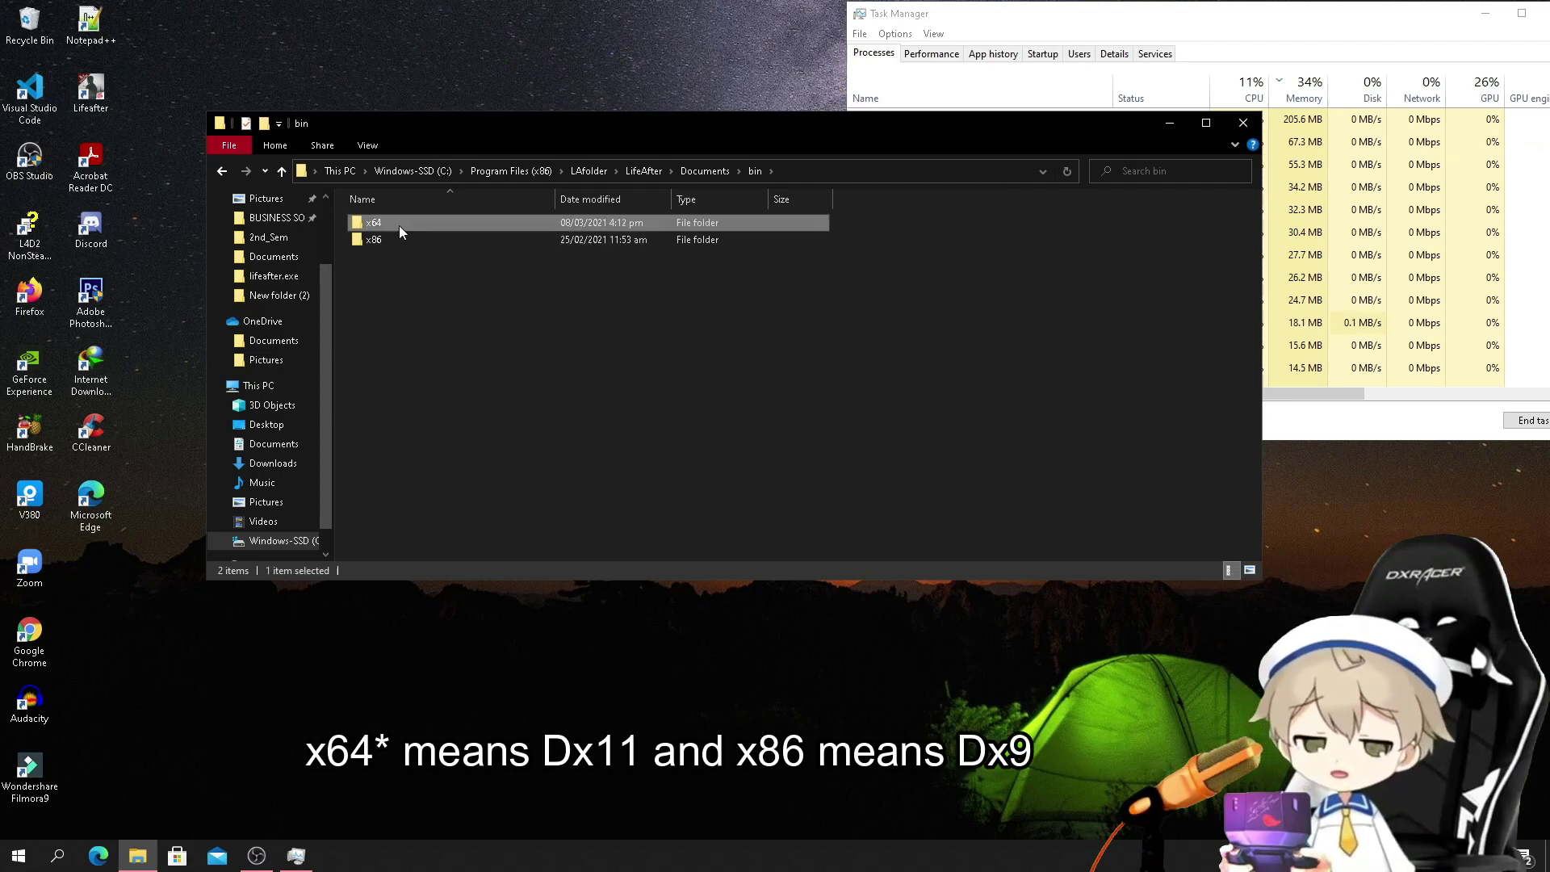
{"action": "left_click", "coordinate": [397, 236]}
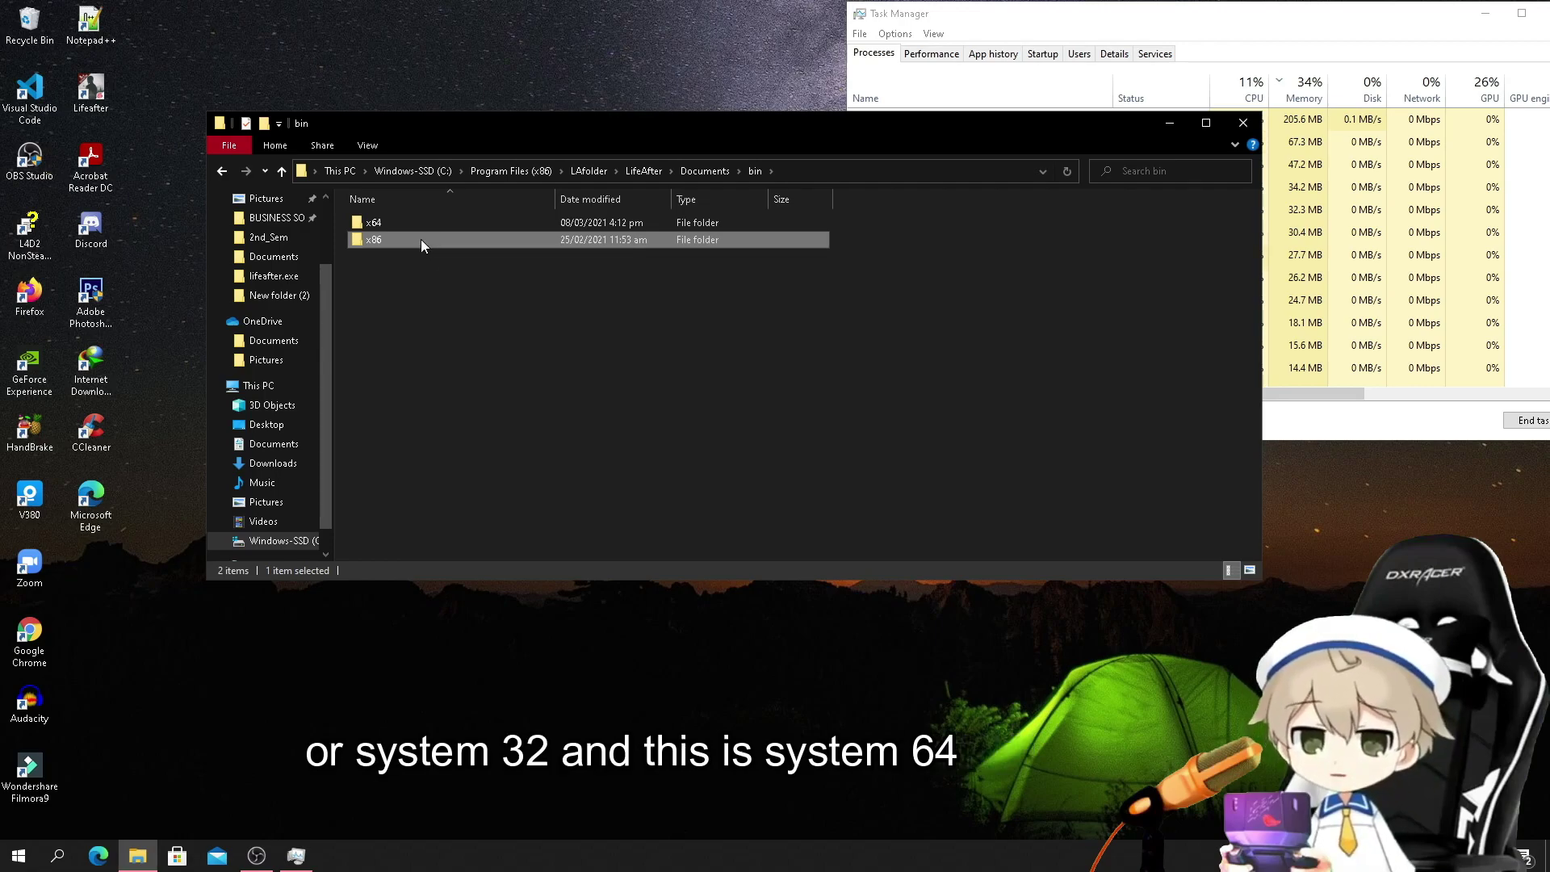
{"action": "left_click", "coordinate": [401, 221]}
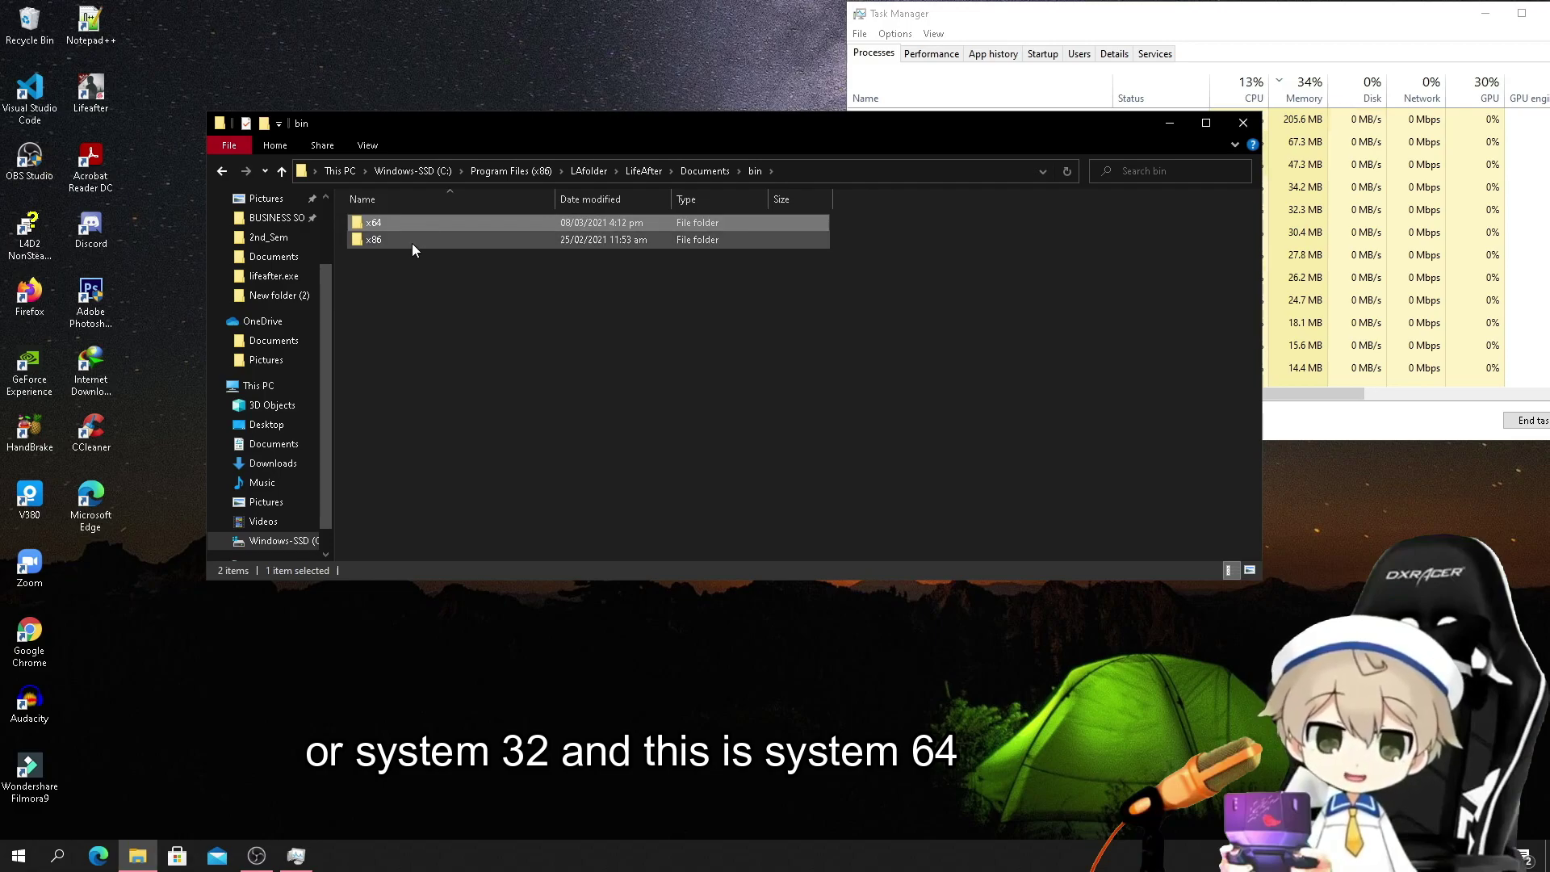
{"action": "right_click", "coordinate": [473, 316]}
{"action": "left_click", "coordinate": [528, 373]}
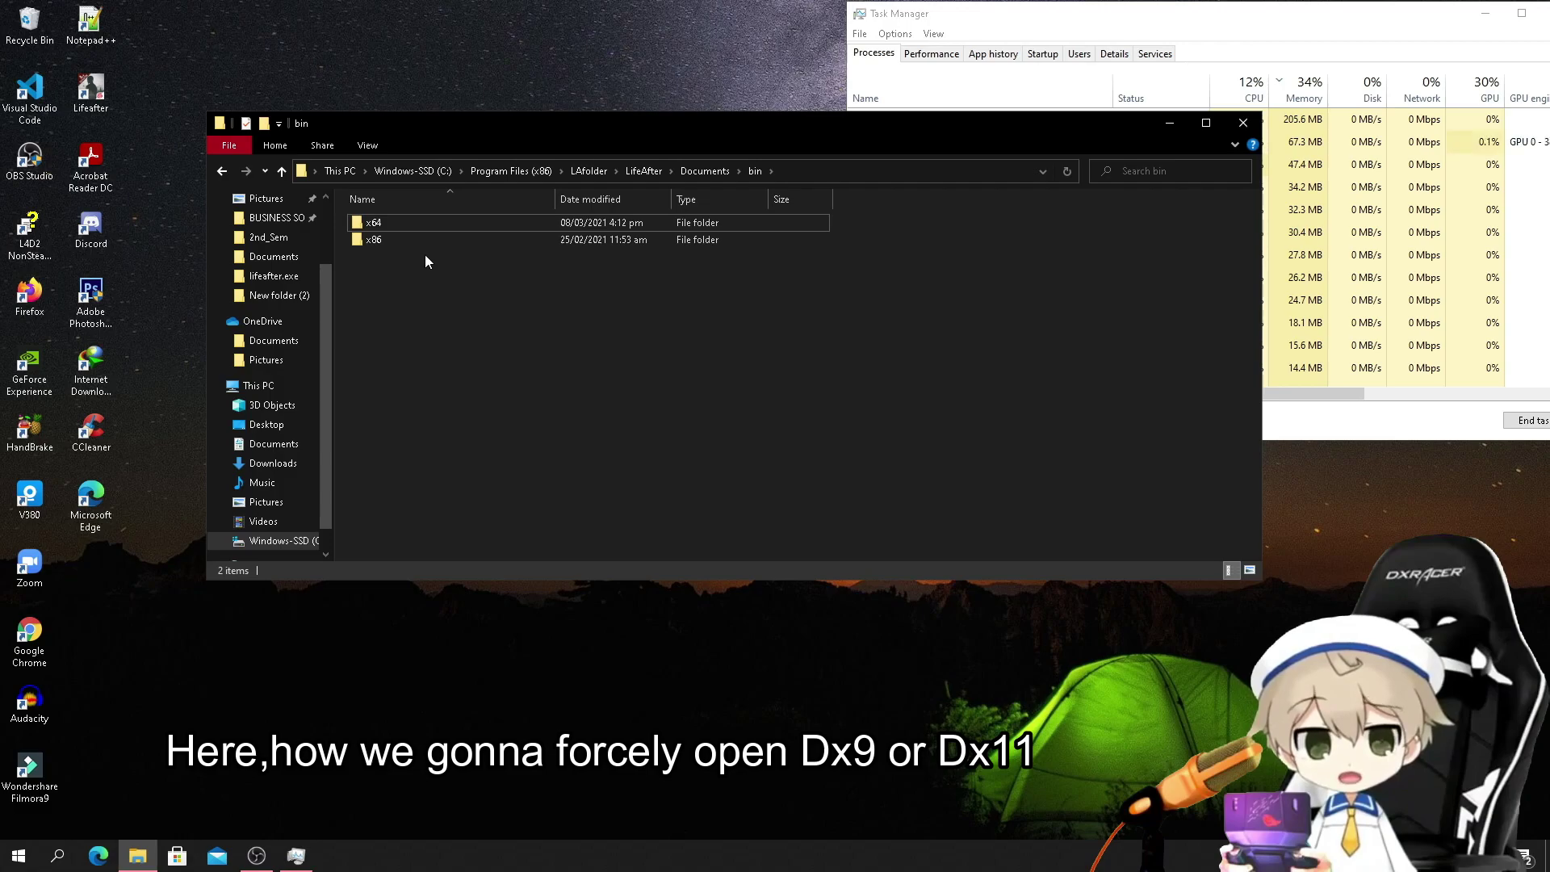
{"action": "right_click", "coordinate": [304, 53]}
{"action": "left_click", "coordinate": [380, 105]}
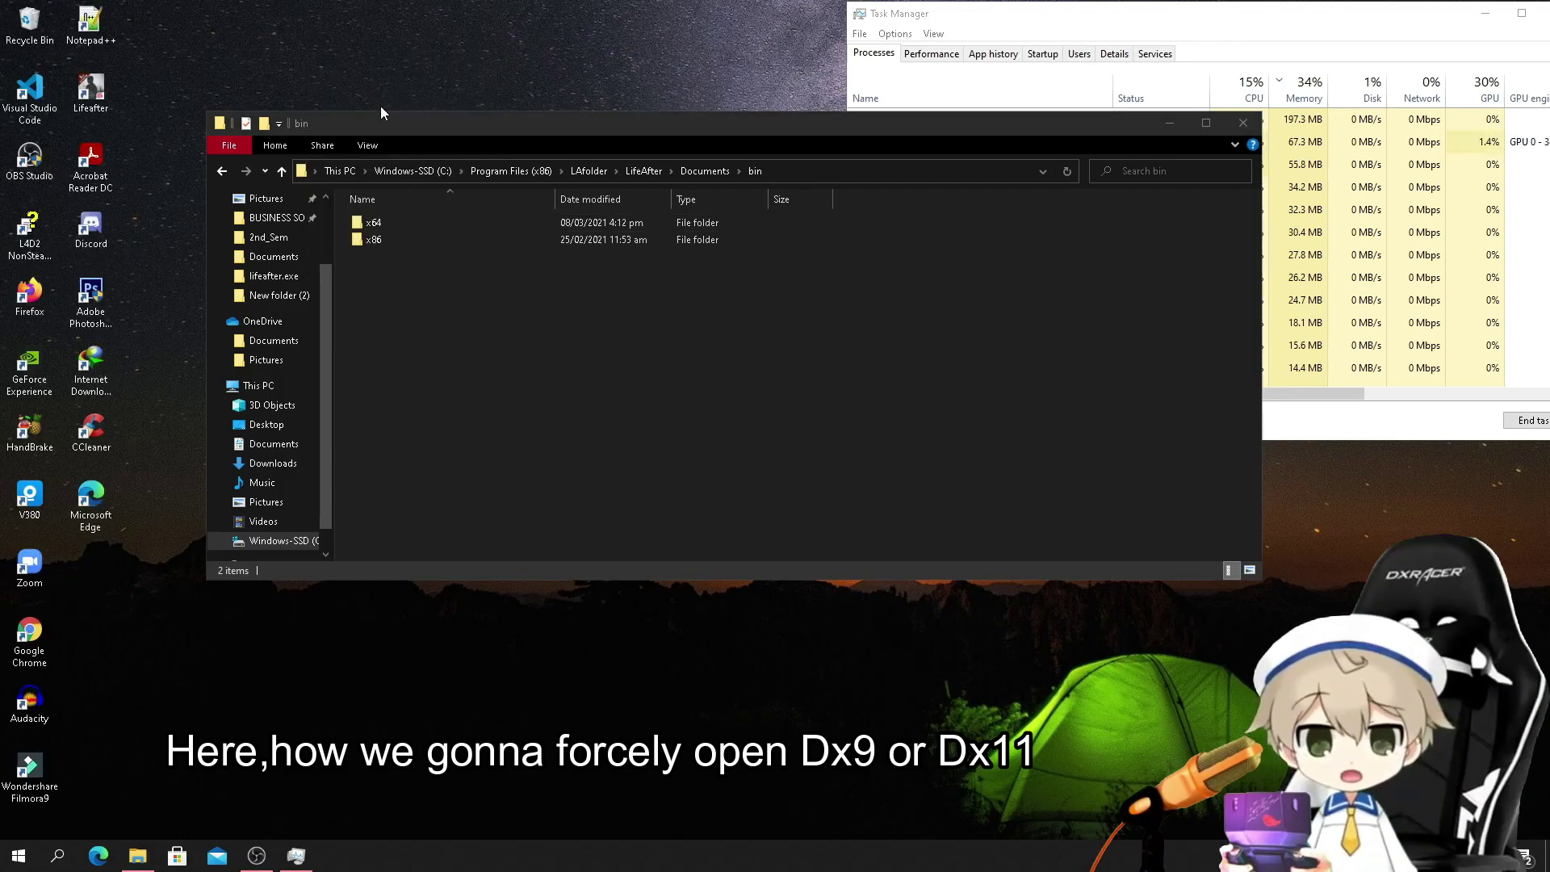
{"action": "left_click", "coordinate": [419, 229]}
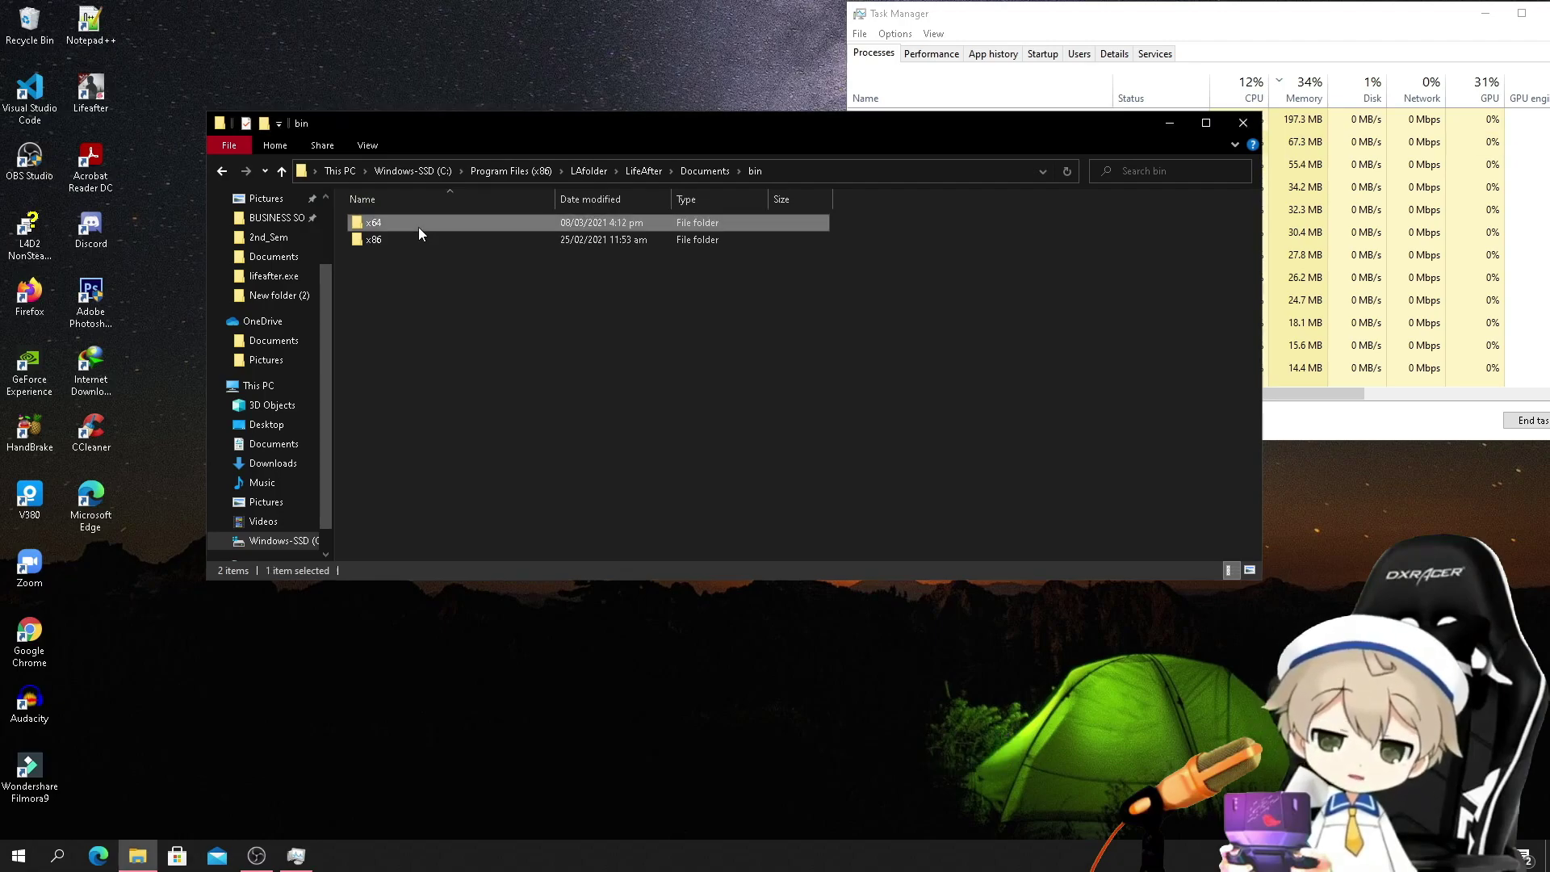
Rename the x64 folder to x64x.
{"action": "right_click", "coordinate": [419, 229]}
{"action": "left_click", "coordinate": [464, 599]}
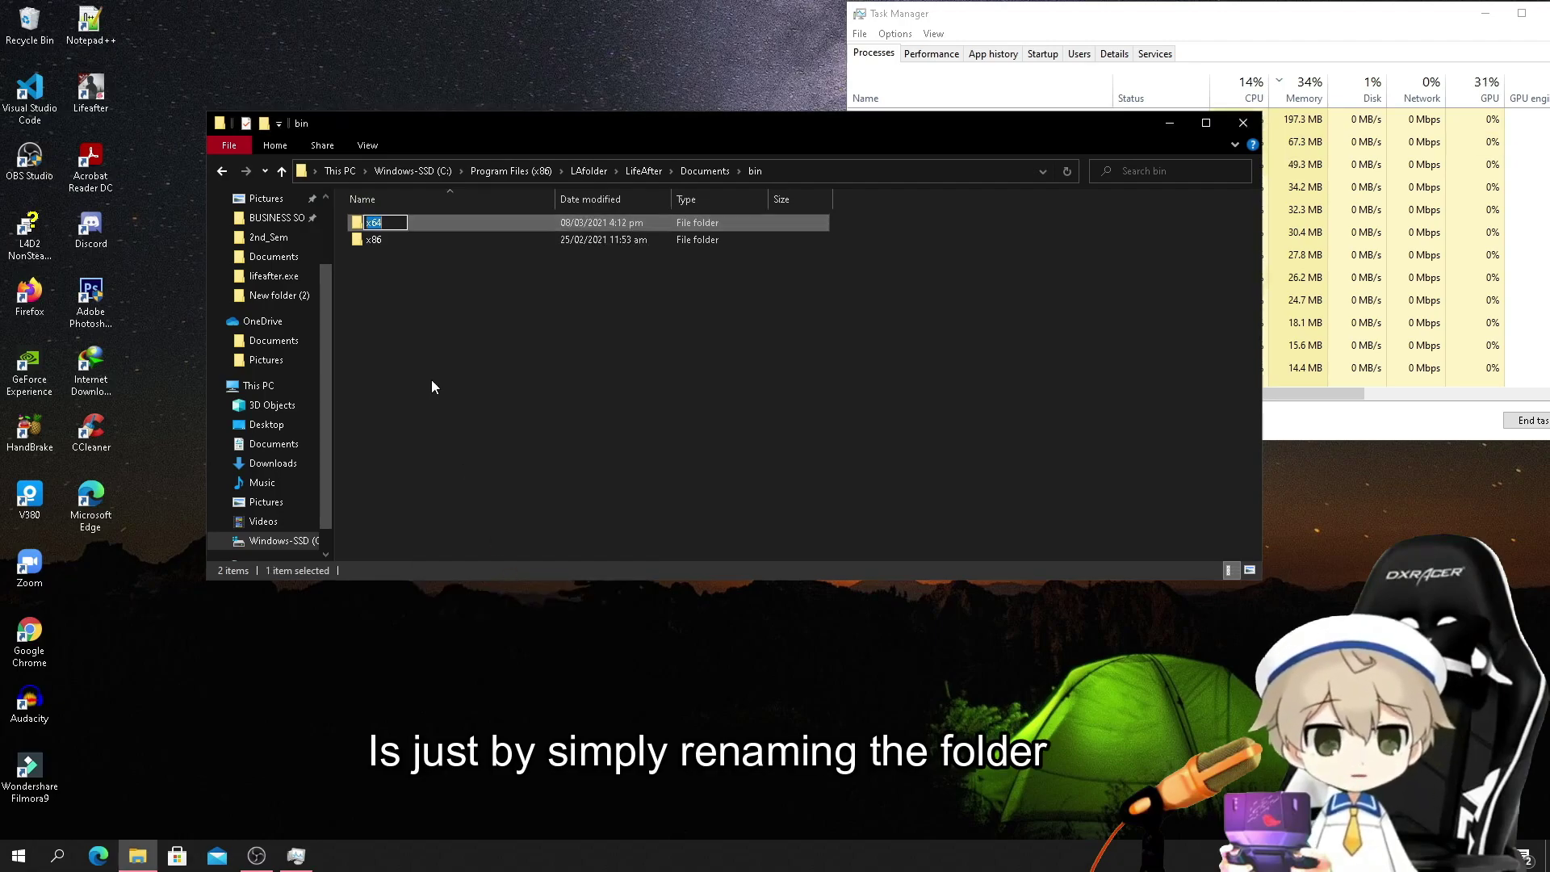
{"action": "left_click", "coordinate": [396, 215]}
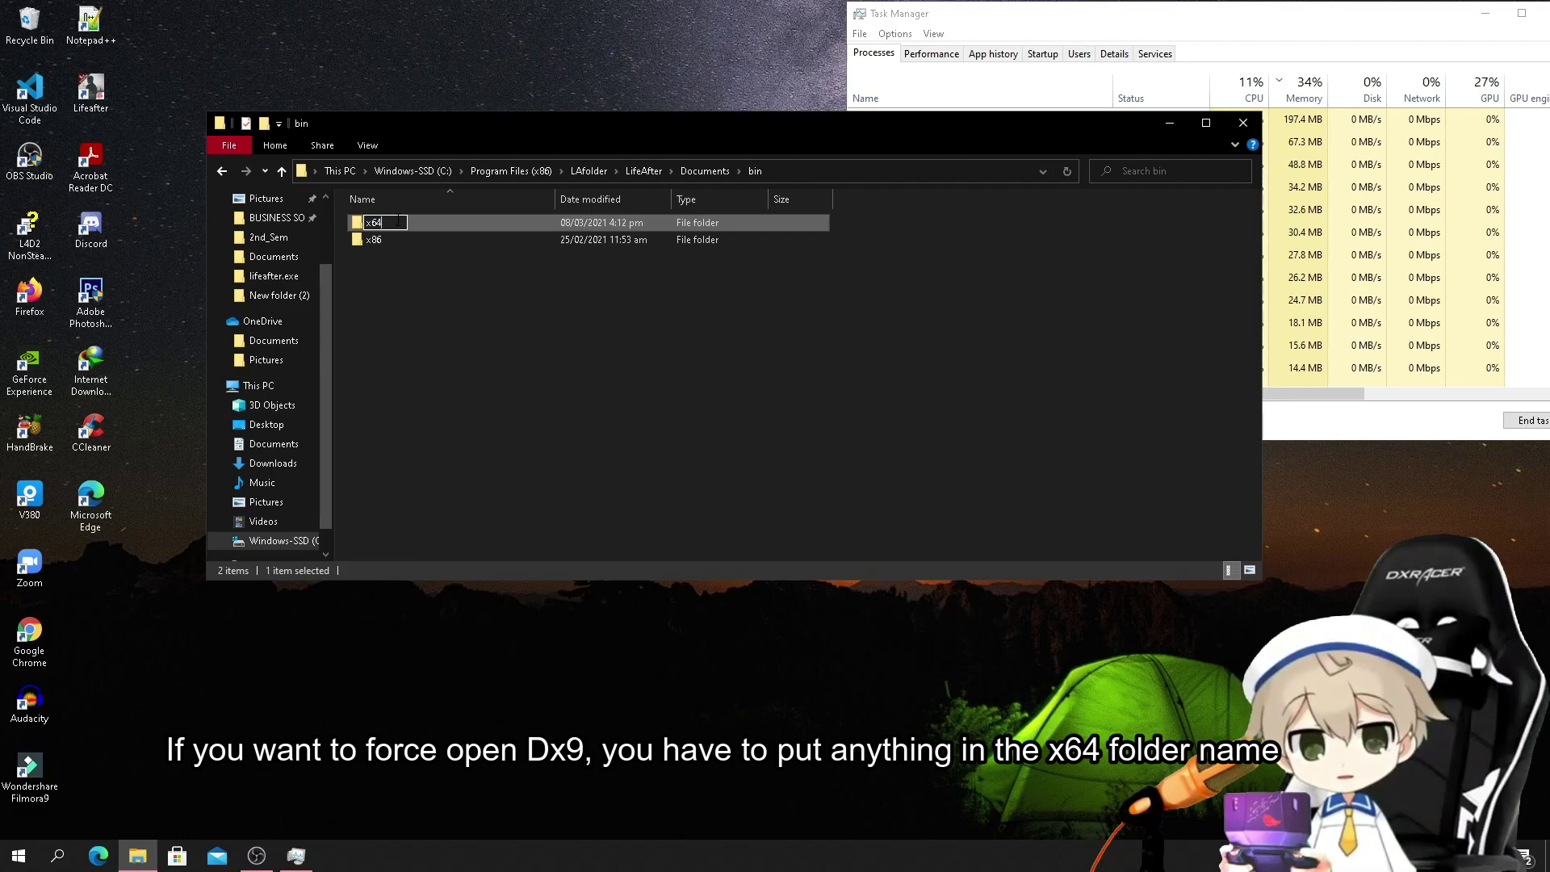
{"action": "type", "text": "x"}
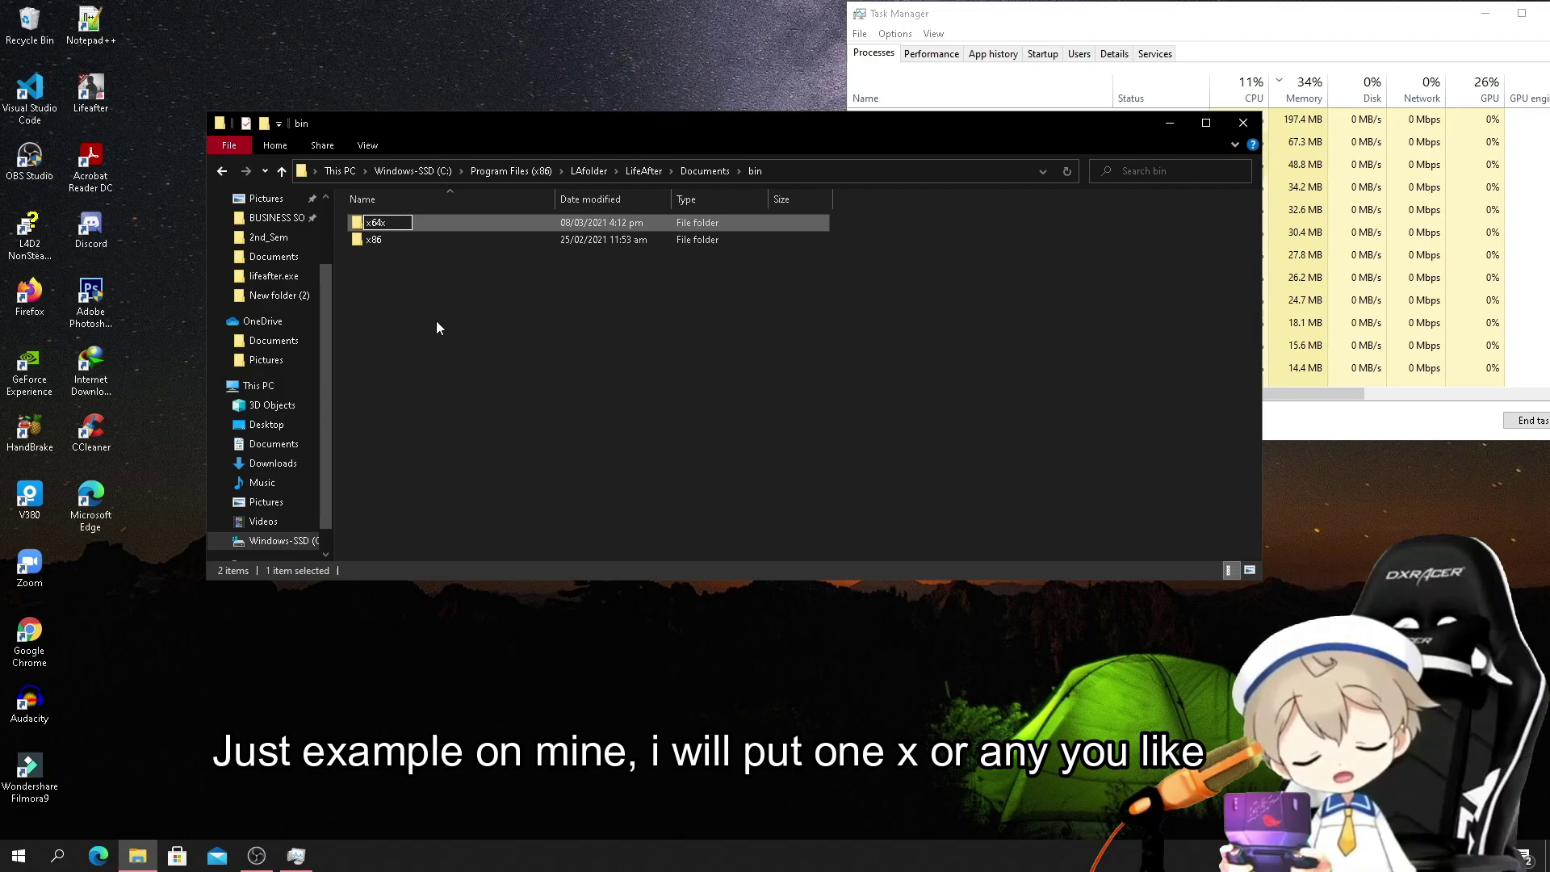
{"action": "key", "text": "Return"}
Rename the folder to x64xxxx, then shorten it back to x64x.
{"action": "right_click", "coordinate": [380, 224]}
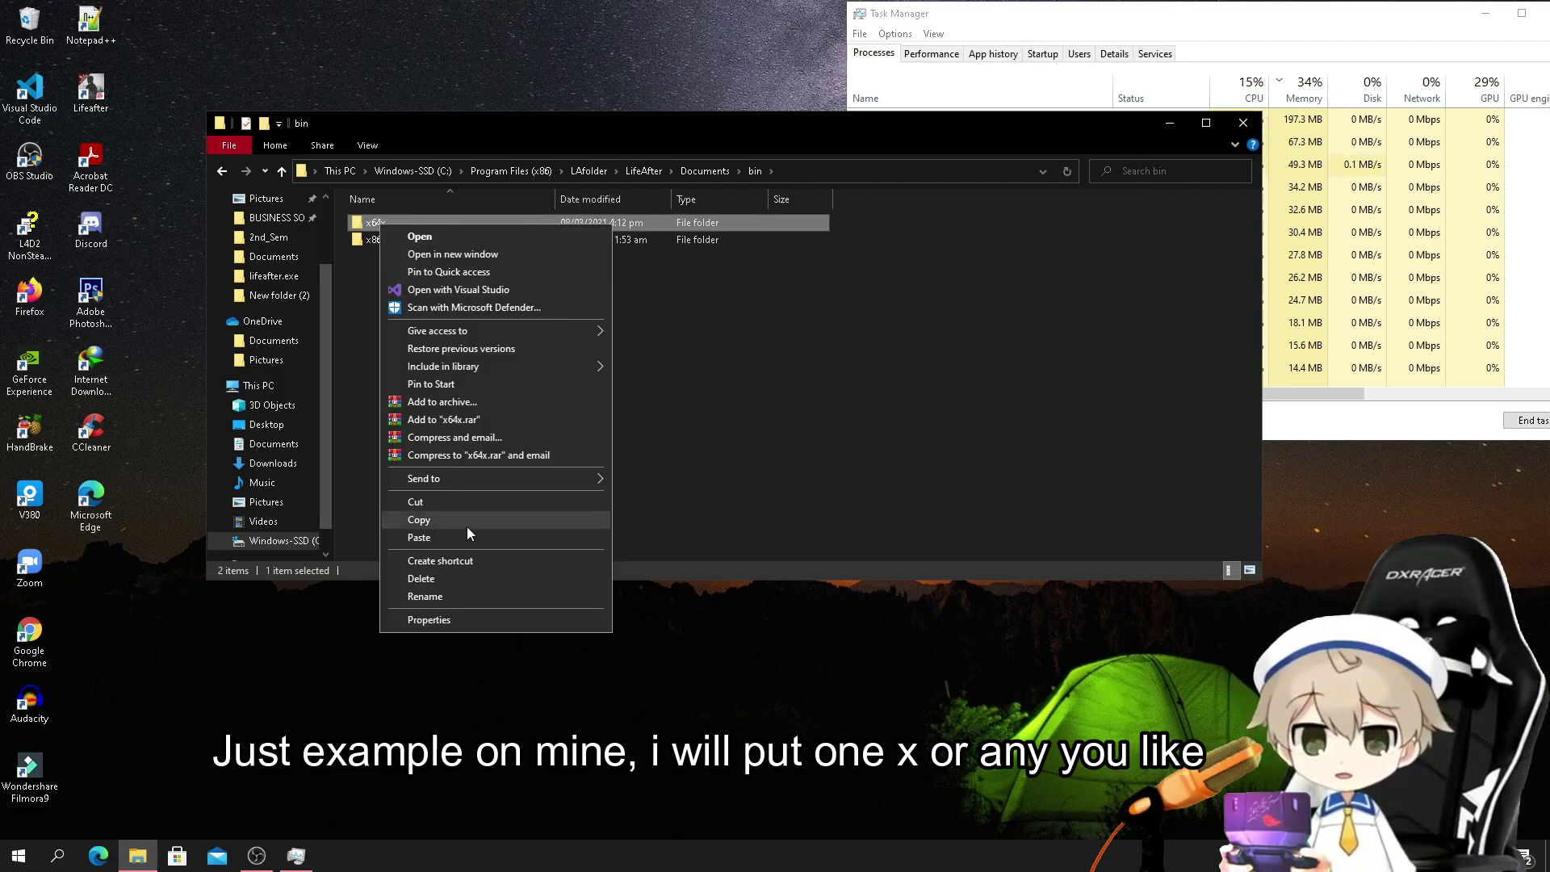
{"action": "left_click", "coordinate": [465, 597]}
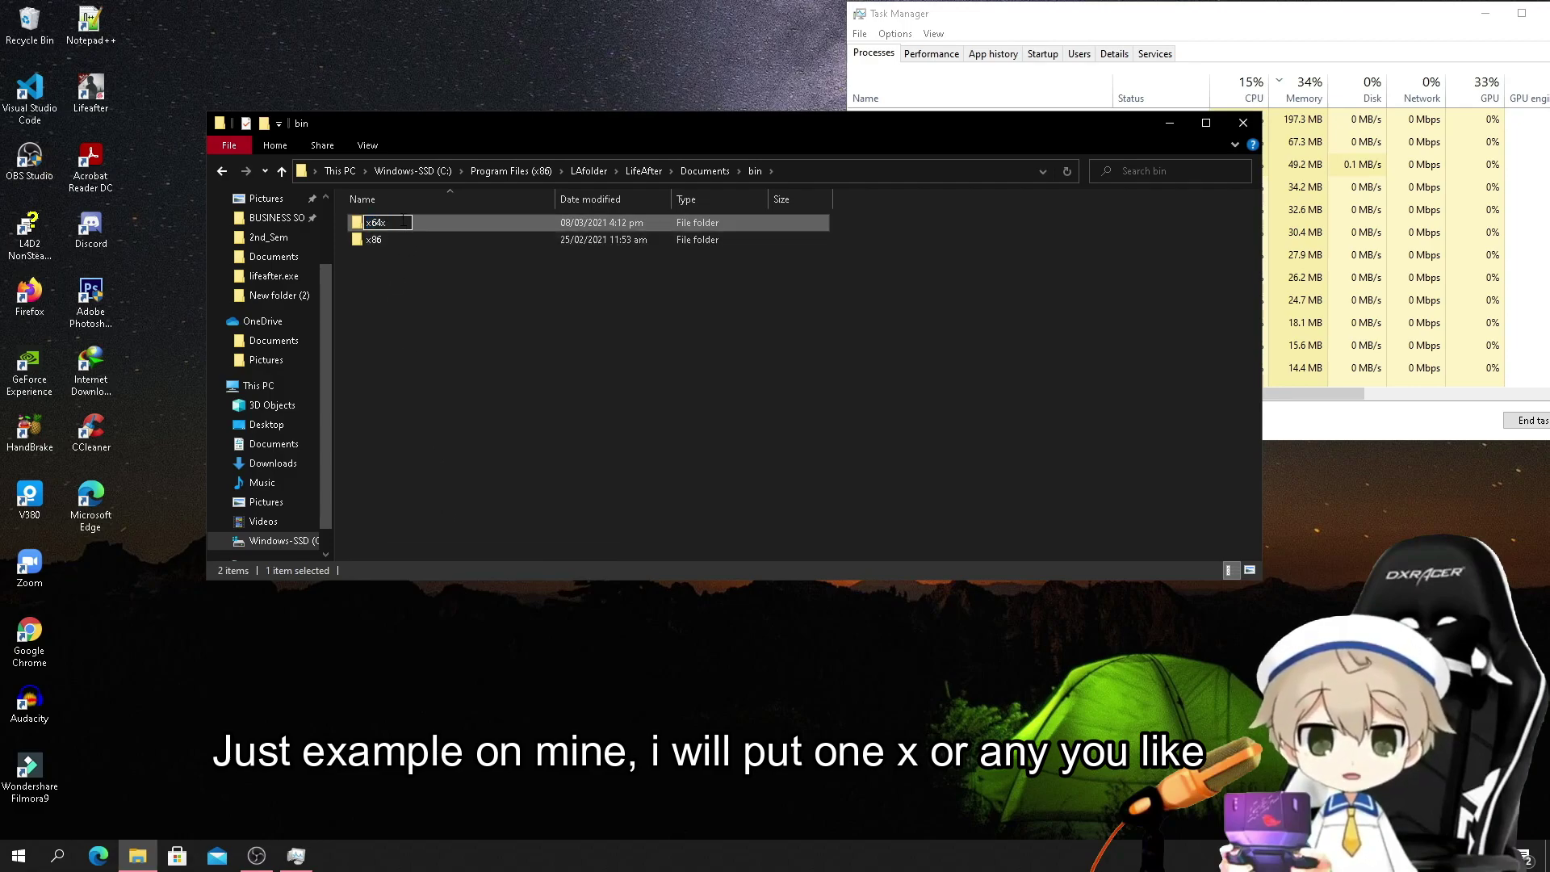
{"action": "type", "text": "xxx"}
{"action": "key", "text": "Return"}
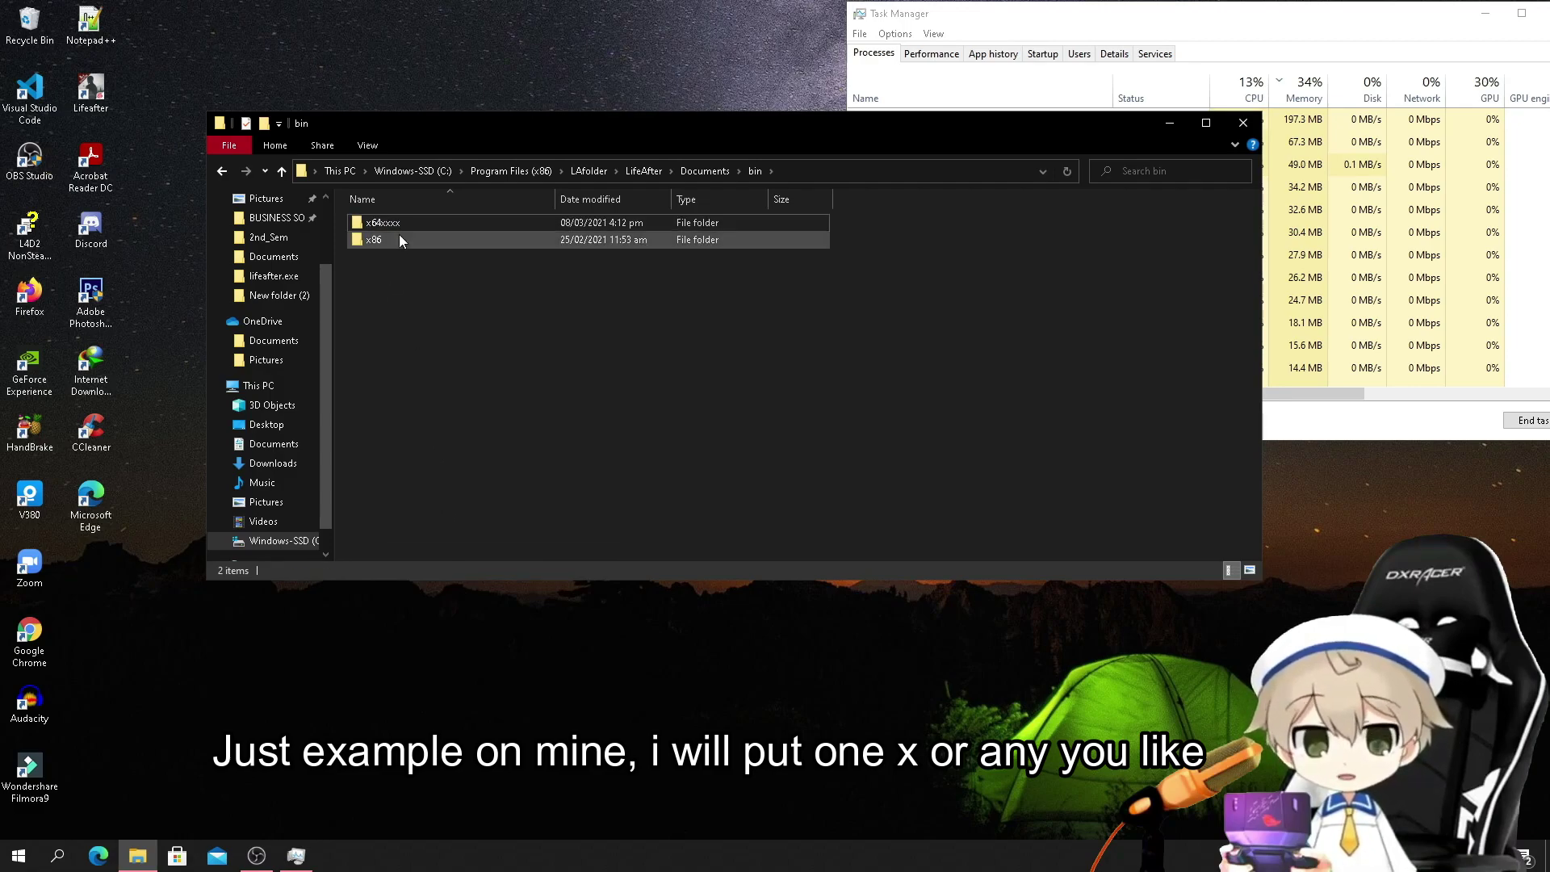
{"action": "right_click", "coordinate": [399, 222]}
{"action": "left_click", "coordinate": [445, 593]}
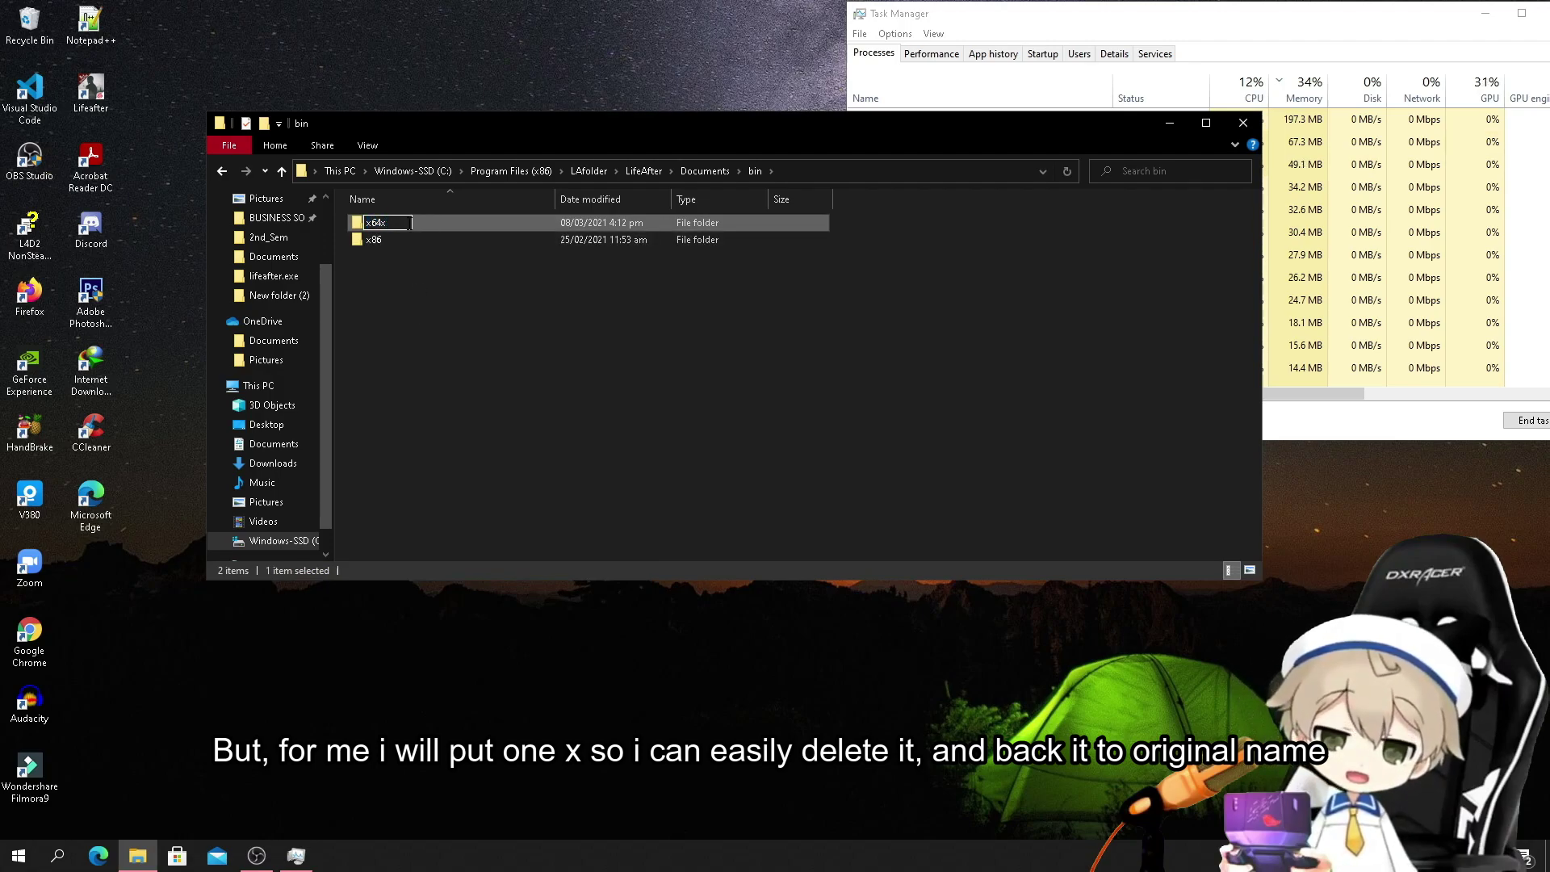
{"action": "key", "text": "Return"}
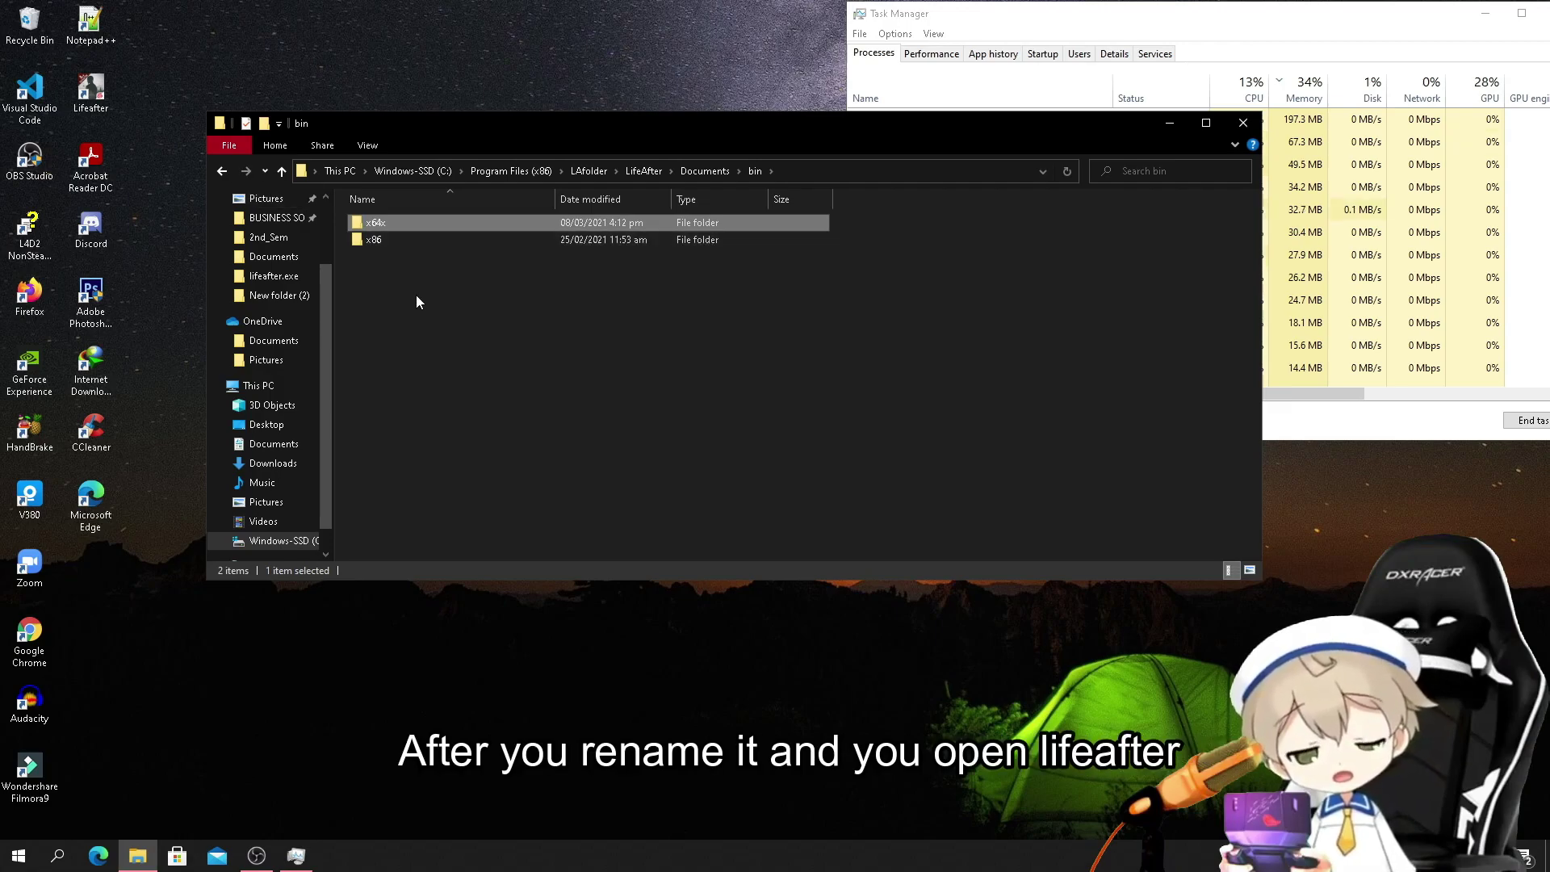
Dismiss the context menu and select the LifeAfter shortcut, then the x64x and x86 folders.
{"action": "right_click", "coordinate": [421, 317]}
{"action": "key", "text": "Escape"}
{"action": "left_click", "coordinate": [92, 89]}
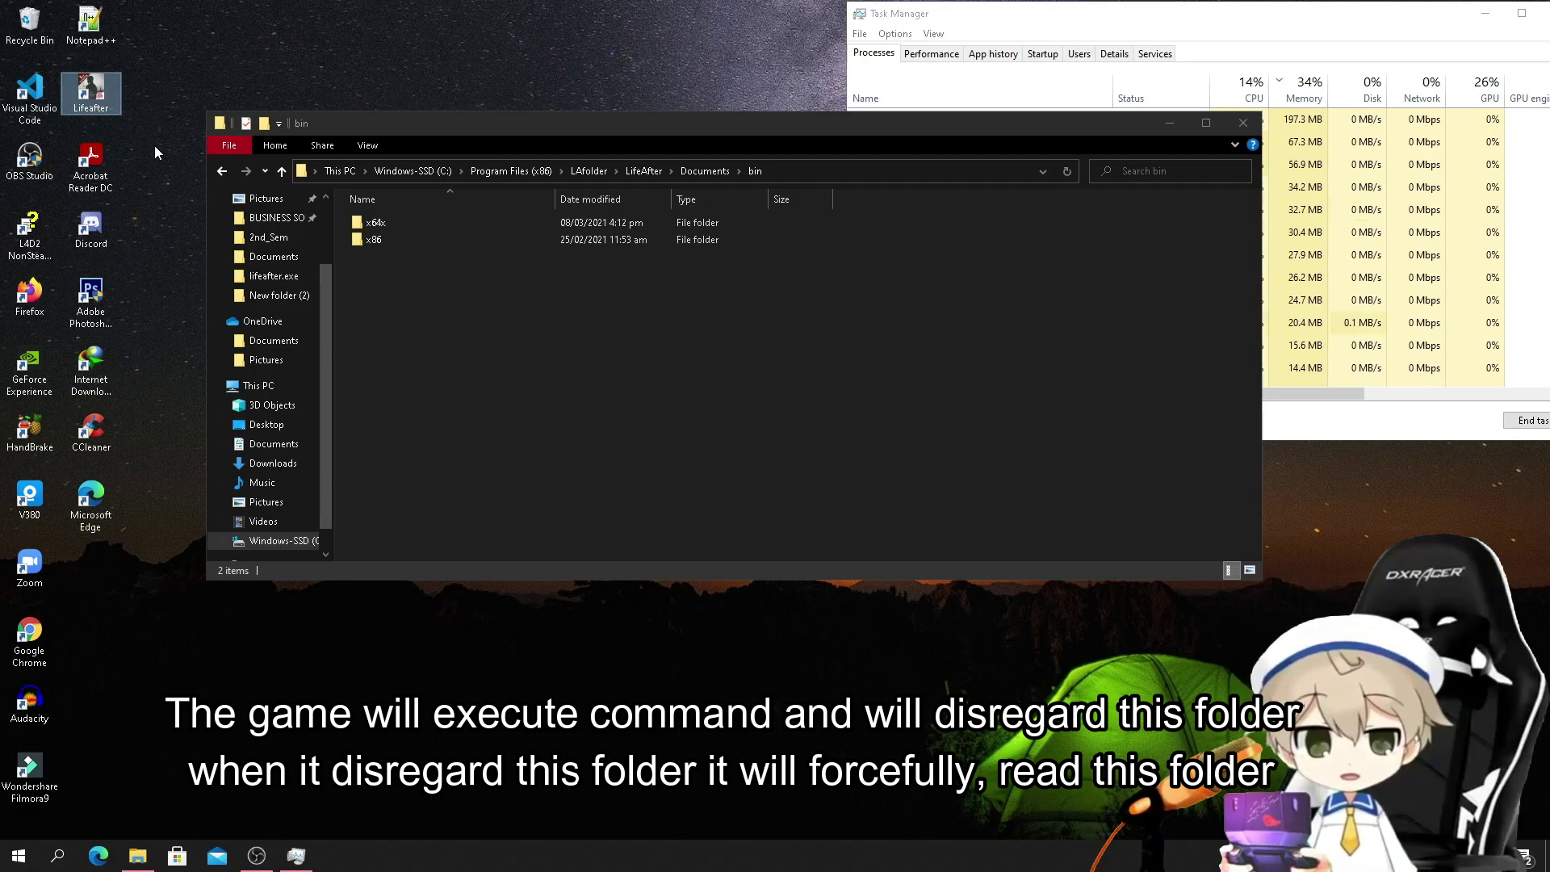
{"action": "left_click", "coordinate": [386, 223]}
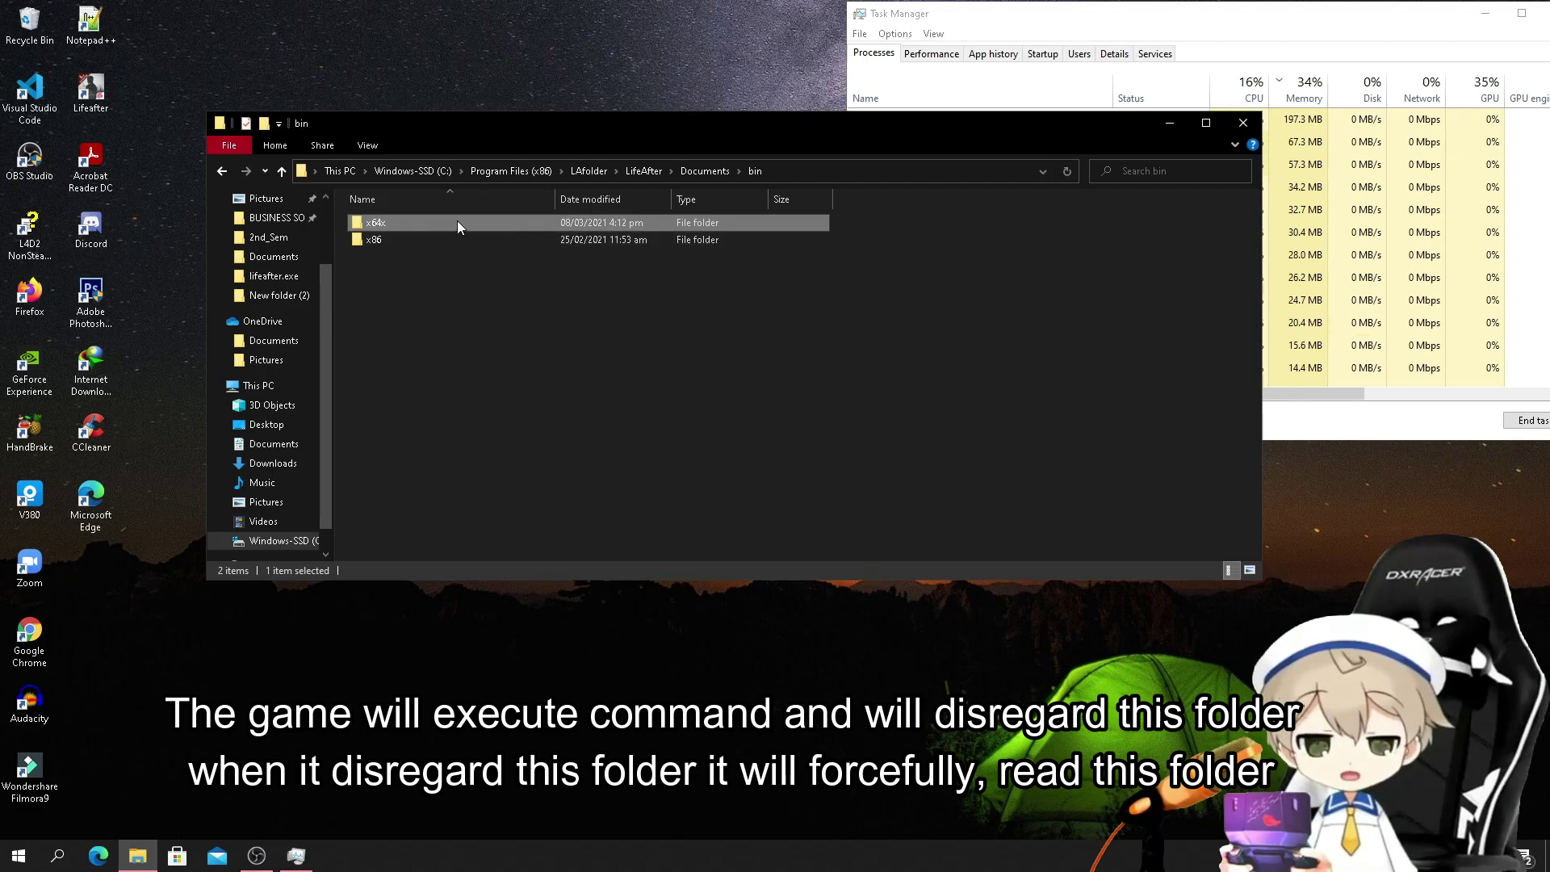
{"action": "left_click", "coordinate": [427, 236]}
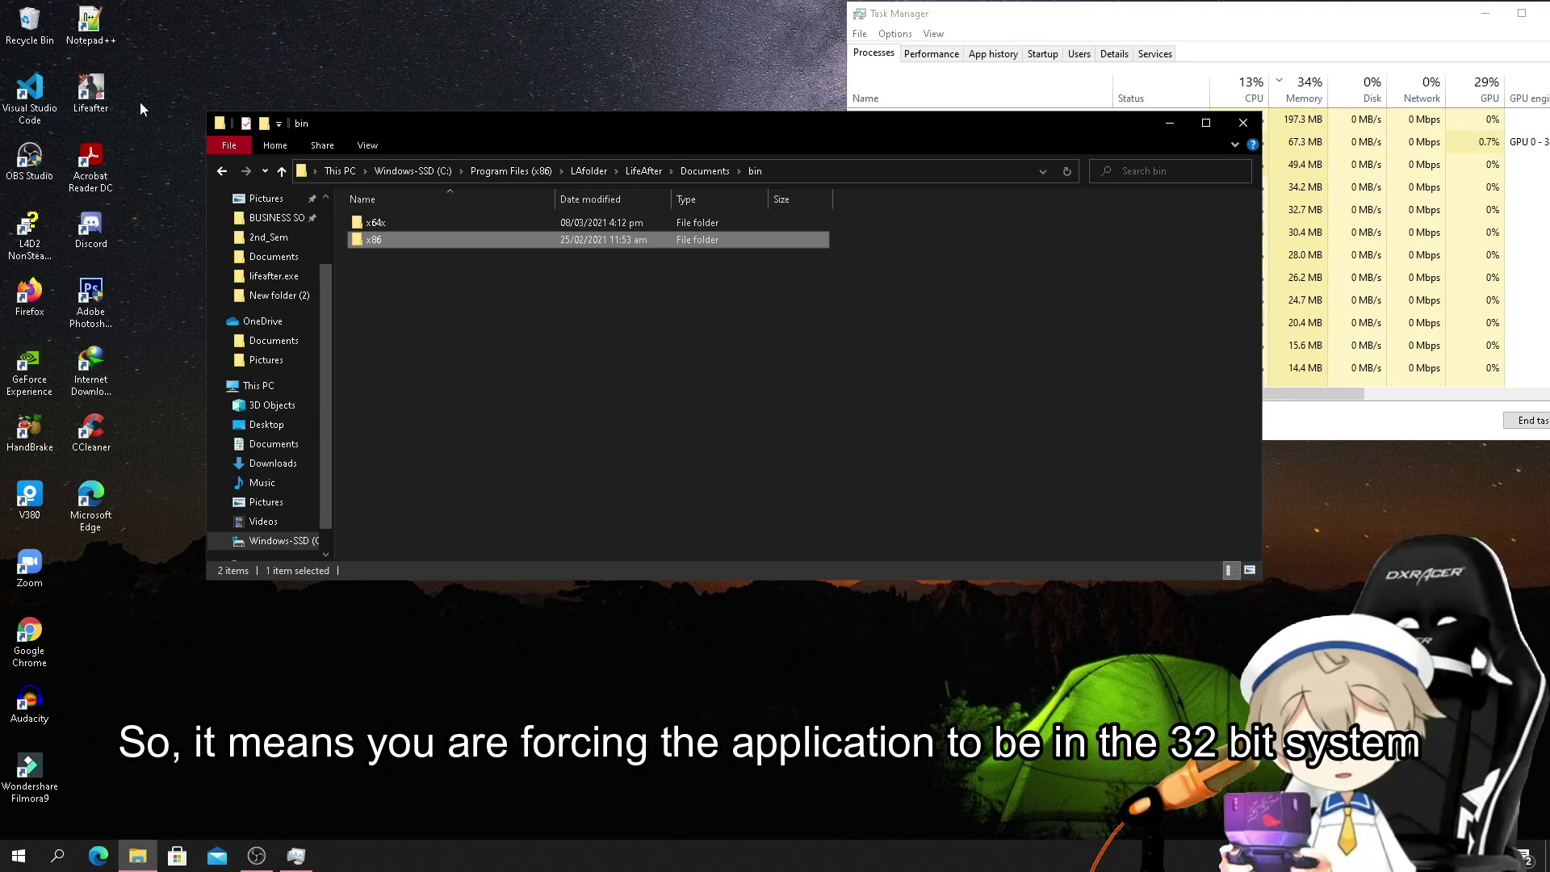
Launch LifeAfter from its desktop shortcut, then rename x64x back to x64.
{"action": "right_click", "coordinate": [104, 91]}
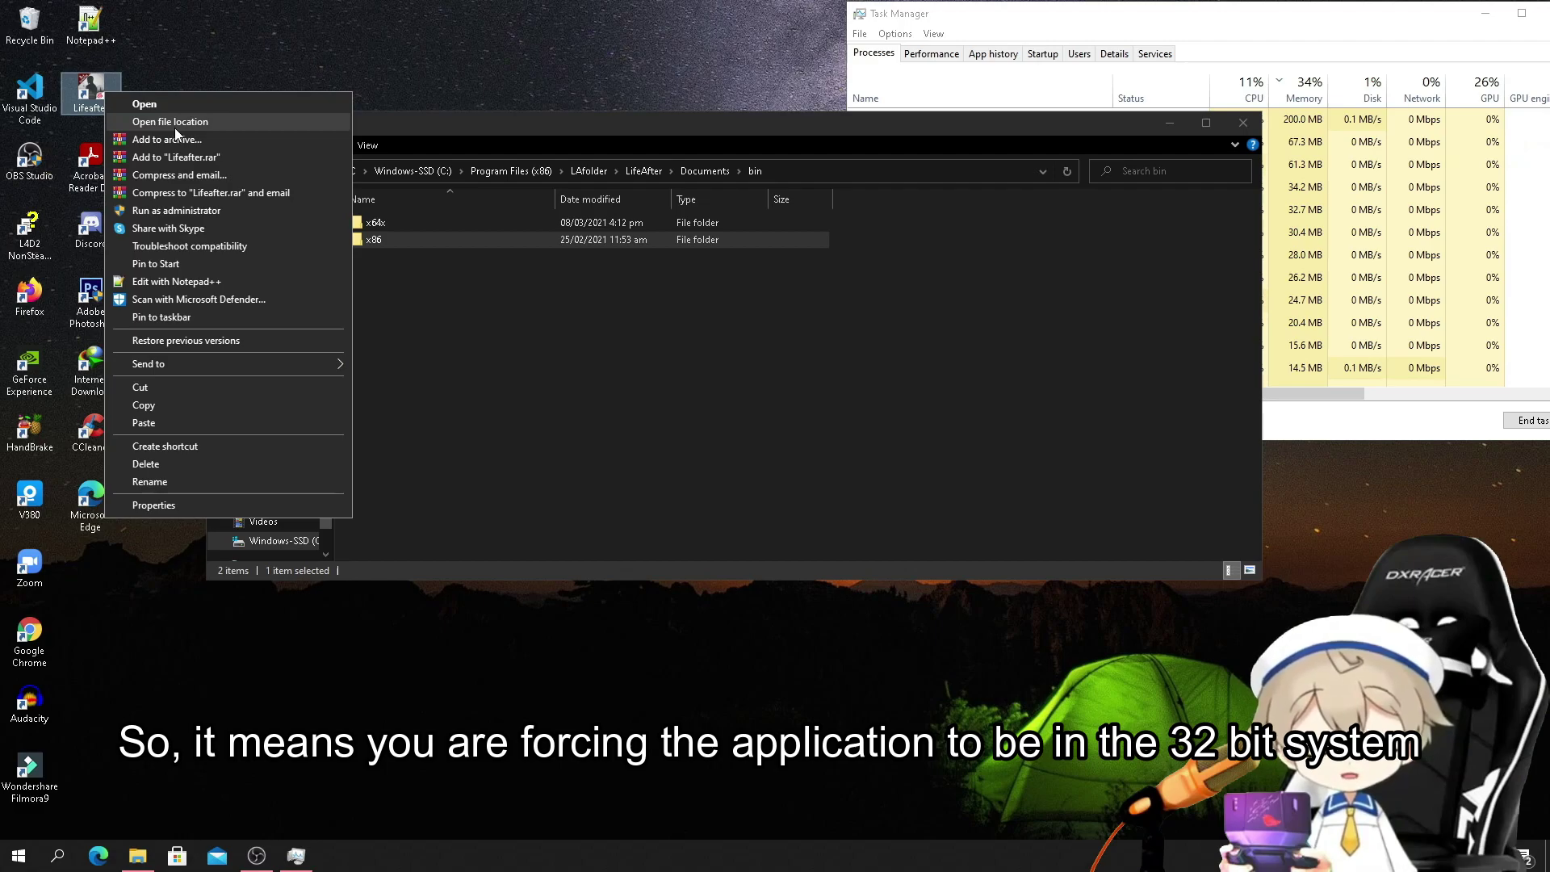
{"action": "left_click", "coordinate": [148, 103]}
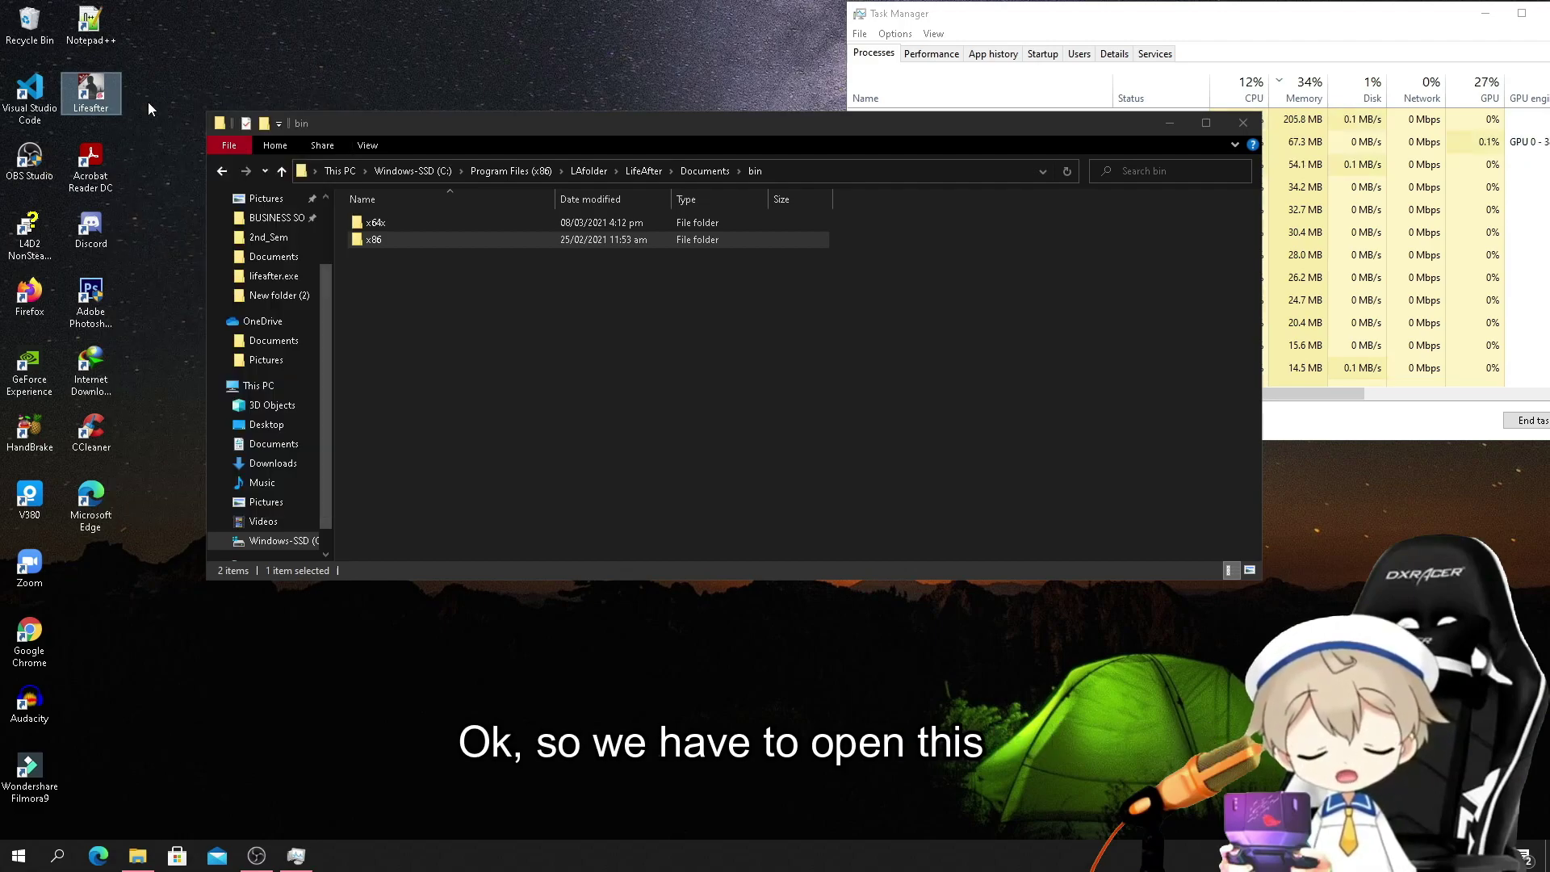
{"action": "left_click", "coordinate": [385, 230]}
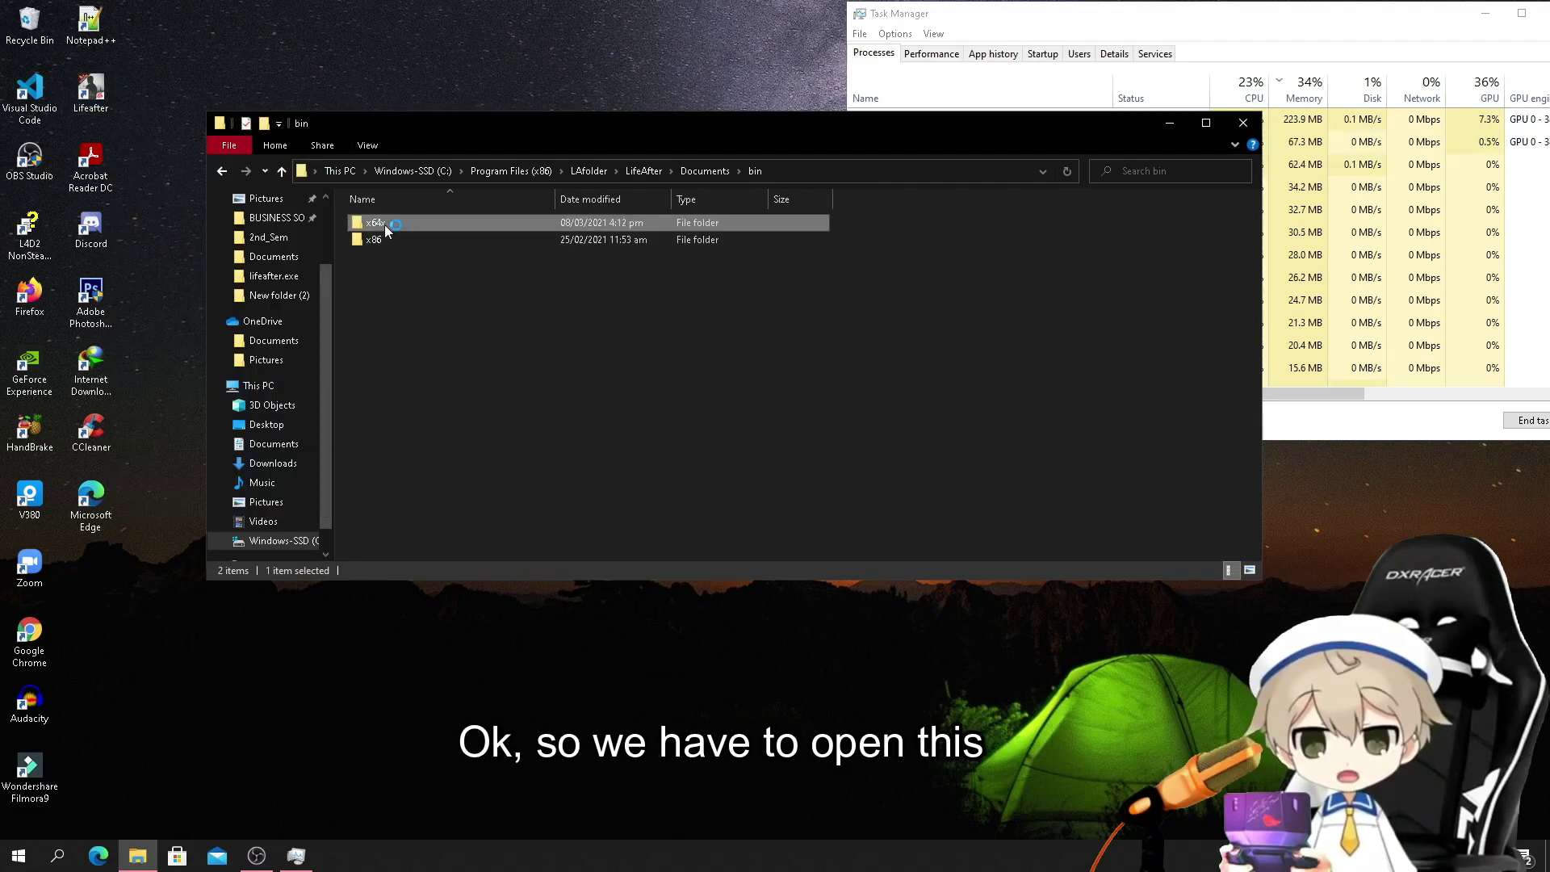
{"action": "right_click", "coordinate": [385, 229]}
{"action": "left_click", "coordinate": [470, 598]}
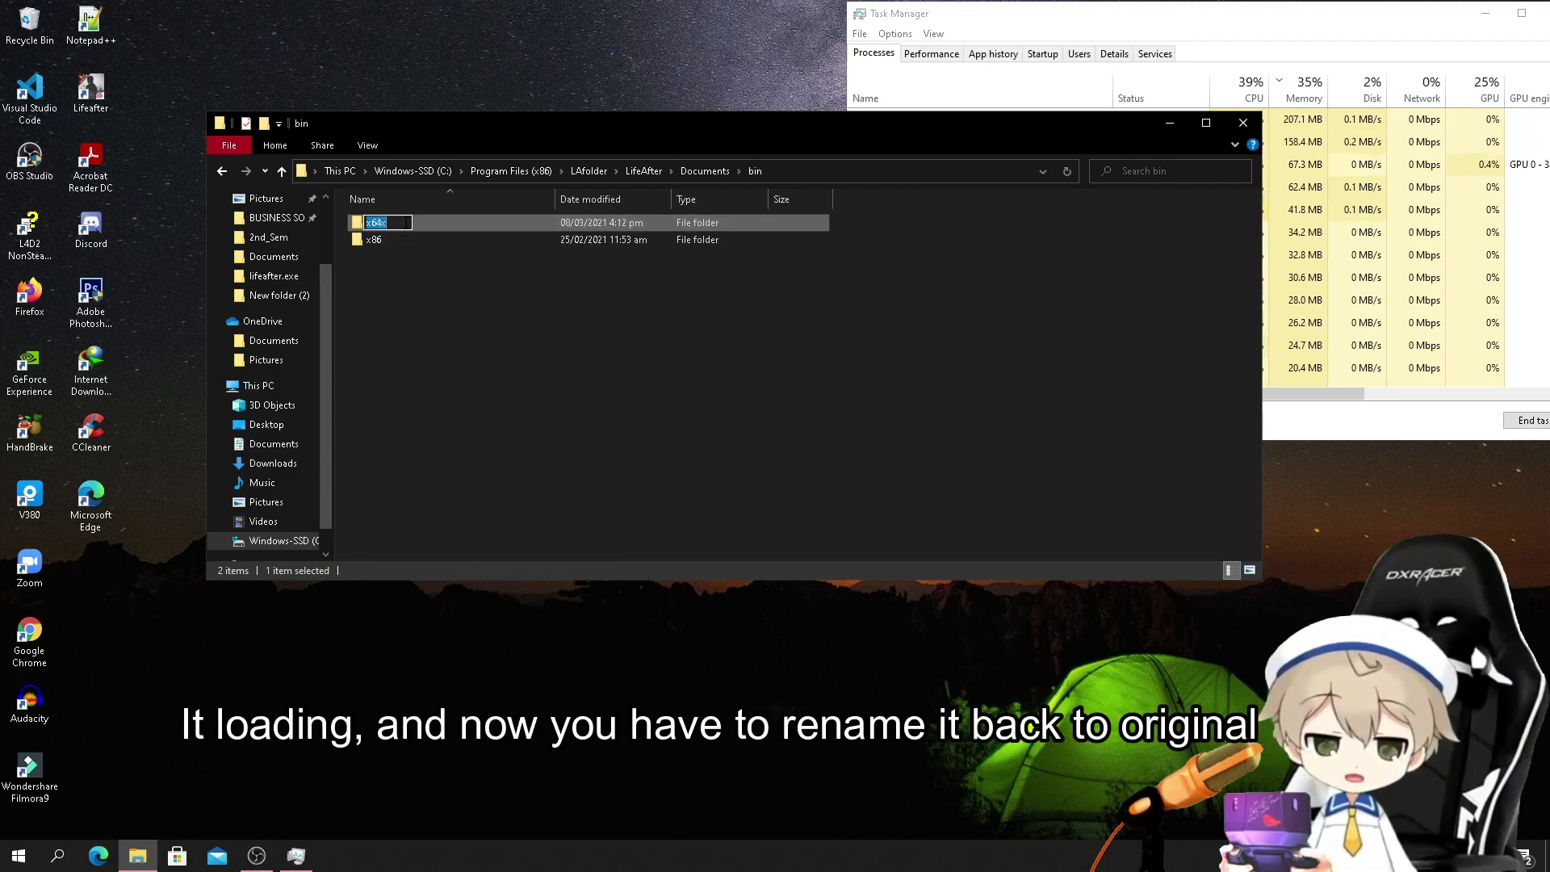
{"action": "key", "text": "Return"}
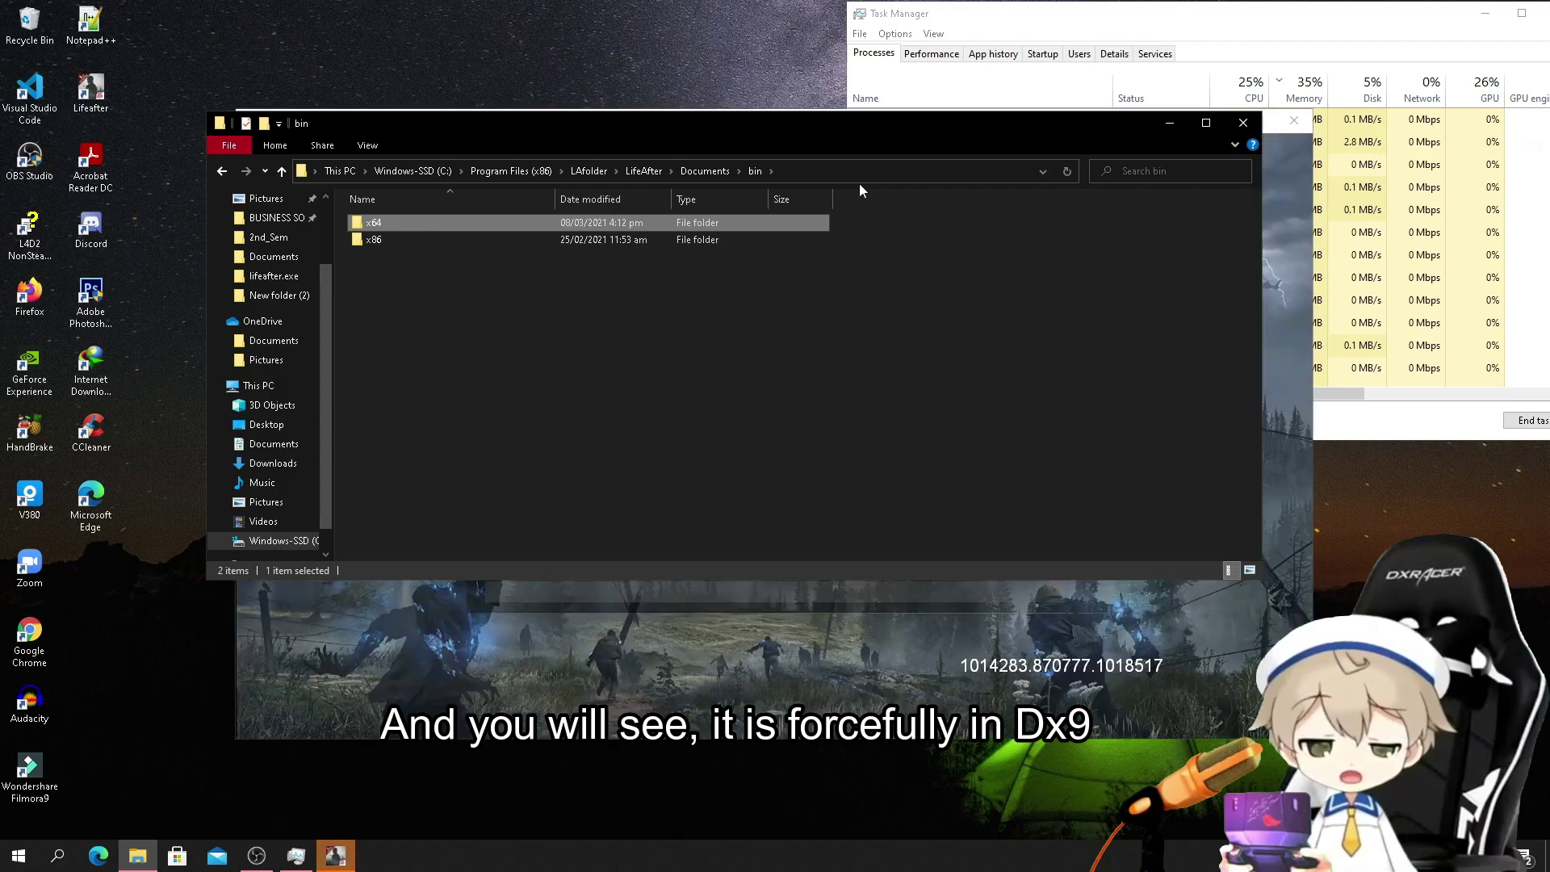
Open the LifeAfter (32 bit) process's file location from Task Manager, revealing Documents\bin\x86.
{"action": "left_click", "coordinate": [1134, 667]}
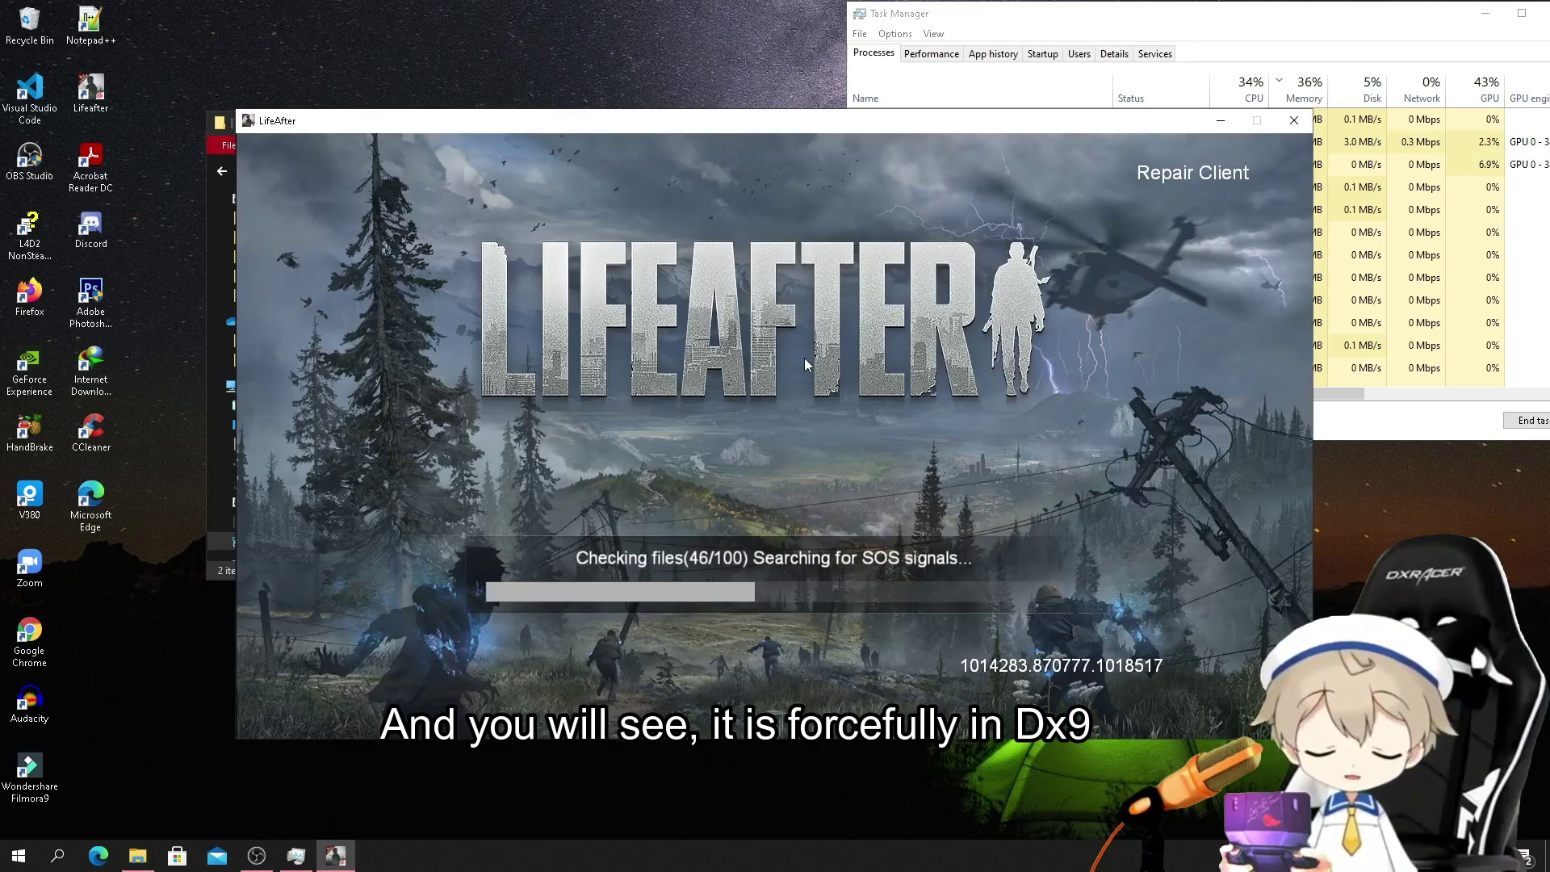
{"action": "left_click", "coordinate": [1023, 16]}
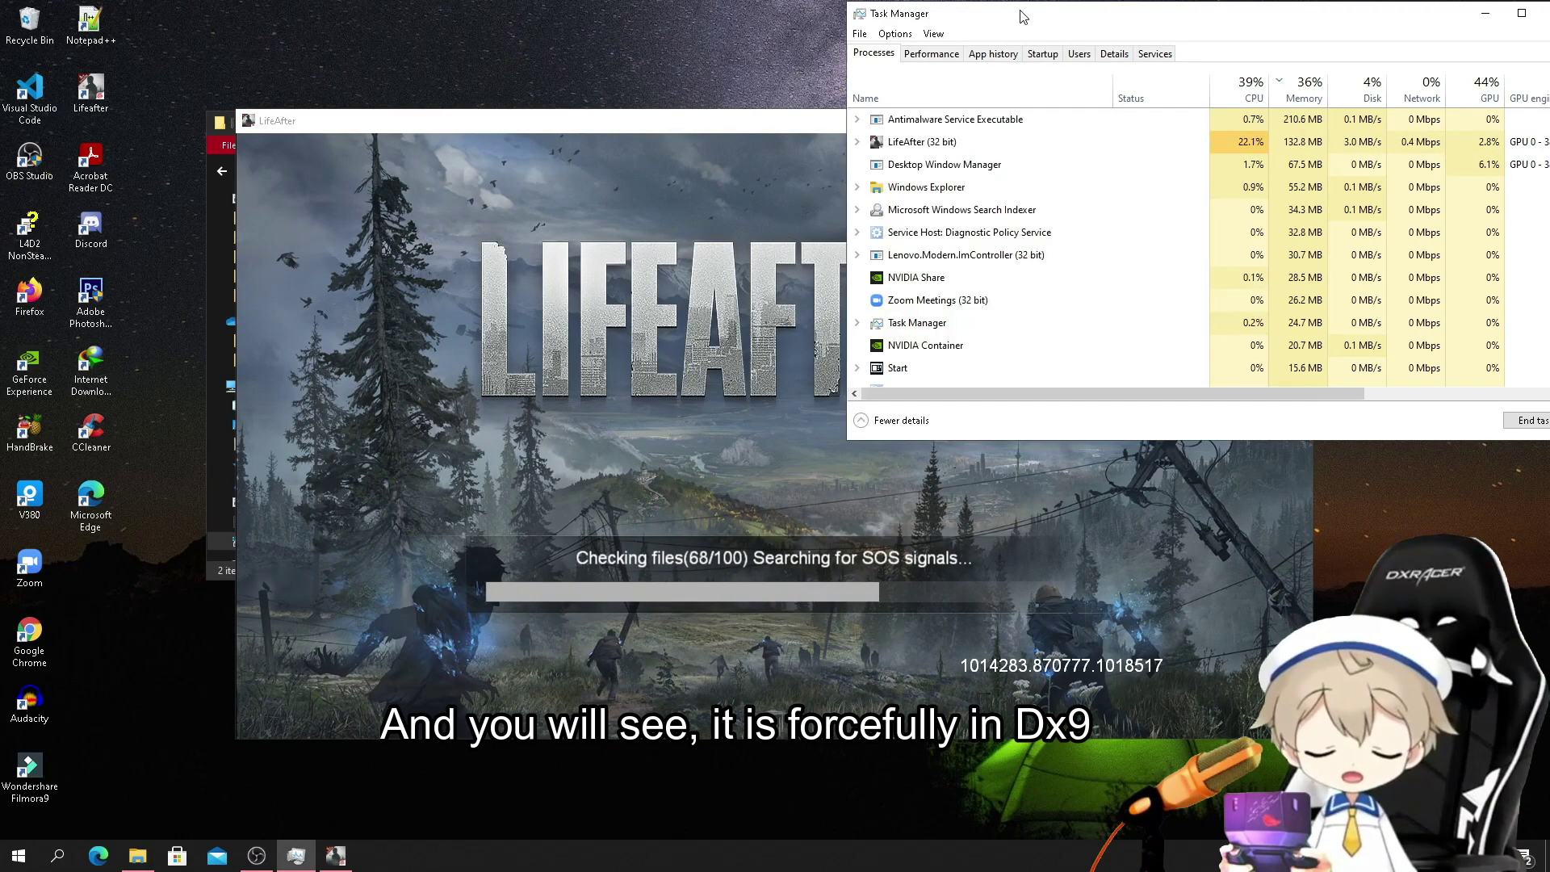
{"action": "left_click", "coordinate": [937, 145]}
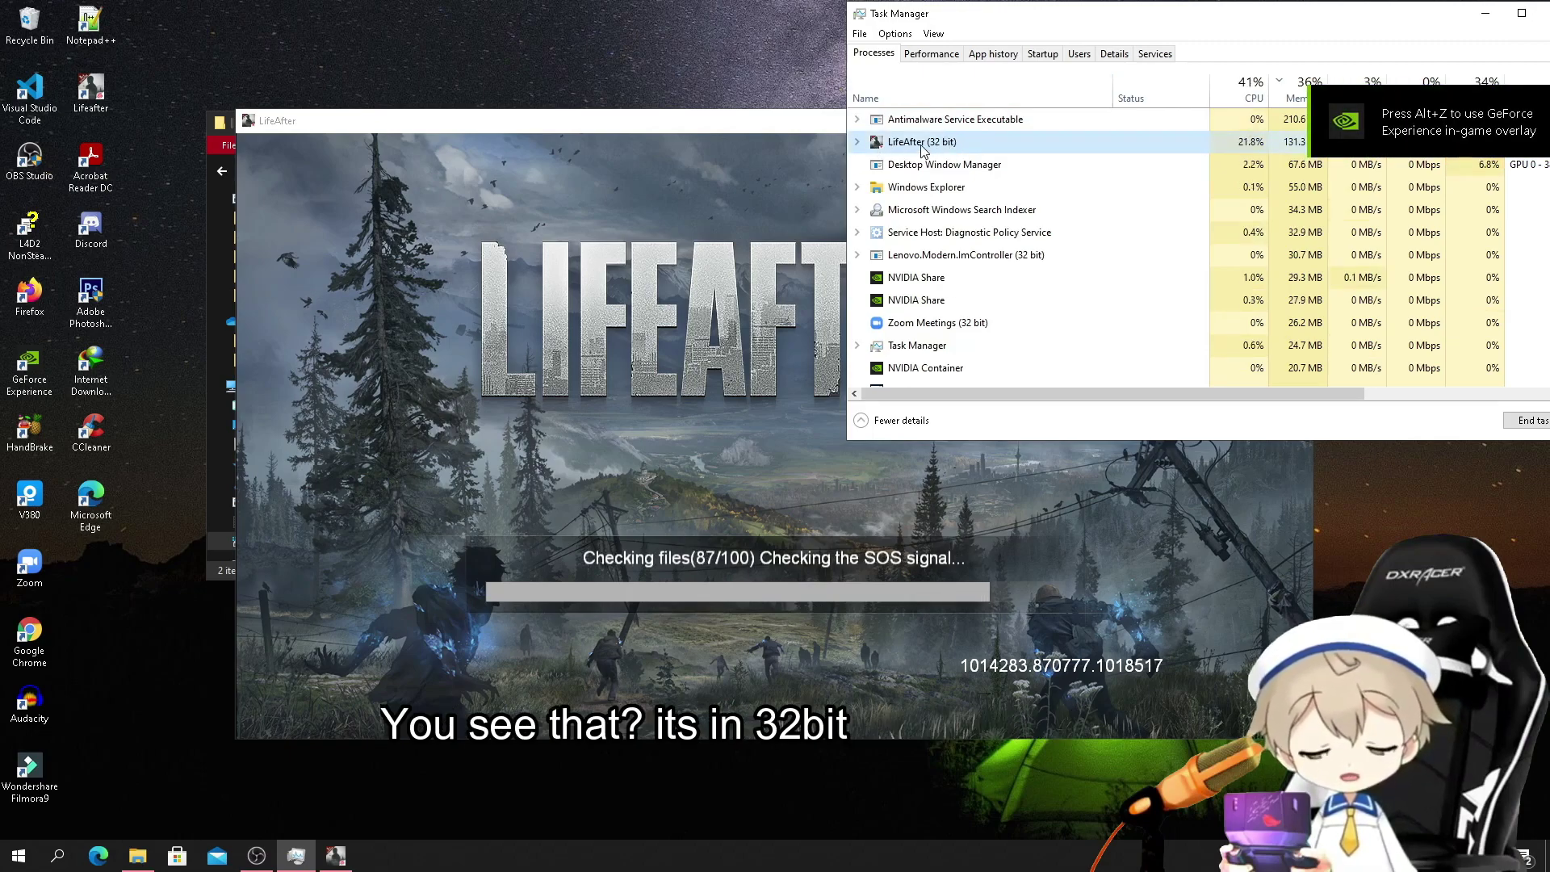
{"action": "right_click", "coordinate": [923, 148]}
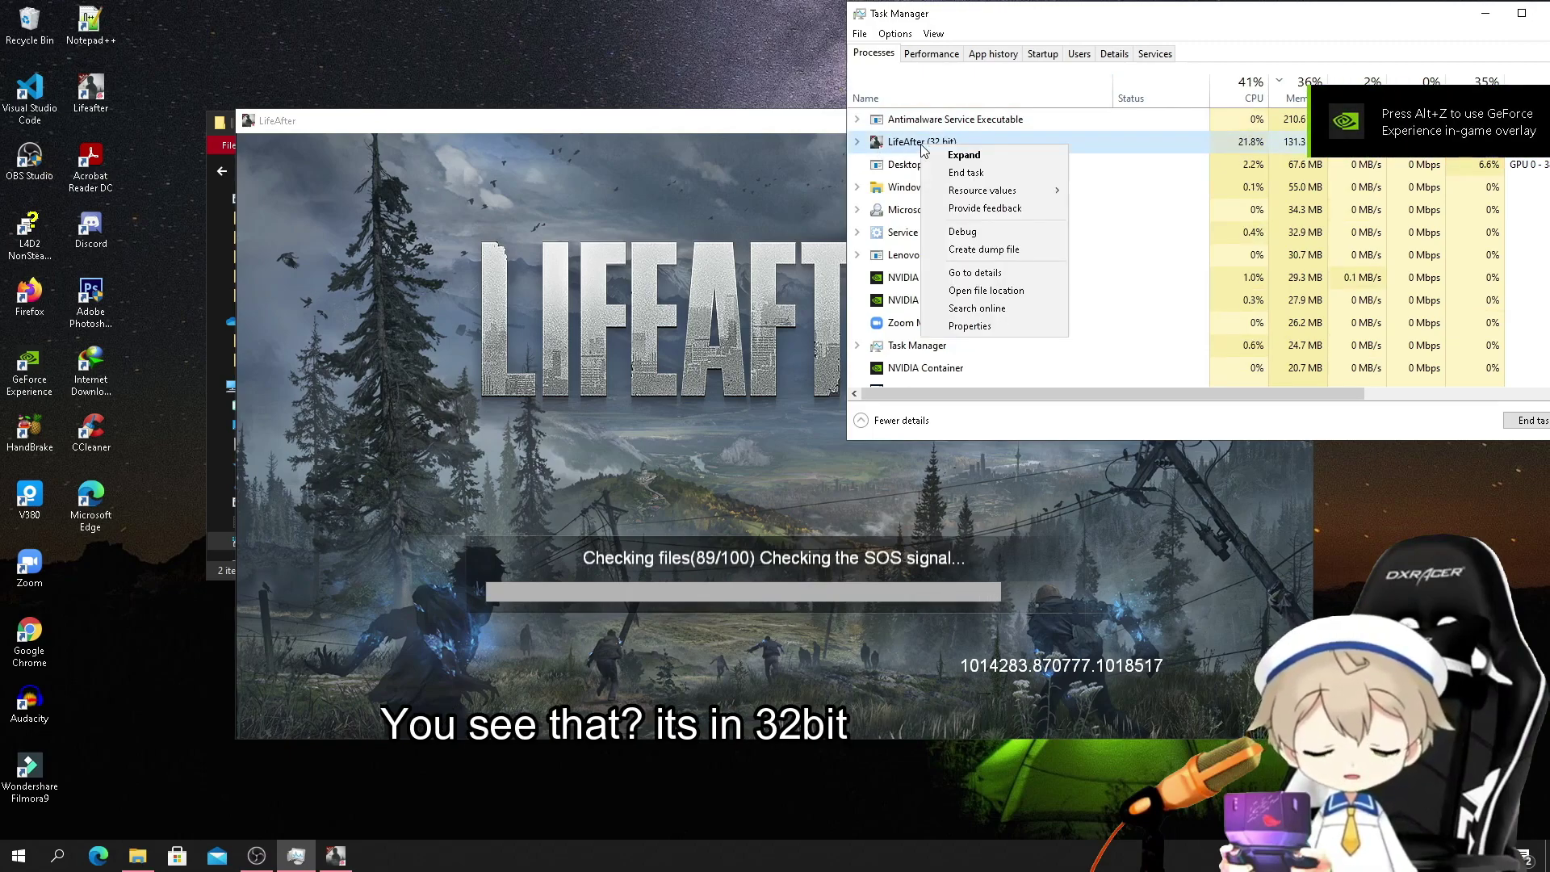
{"action": "left_click", "coordinate": [991, 292]}
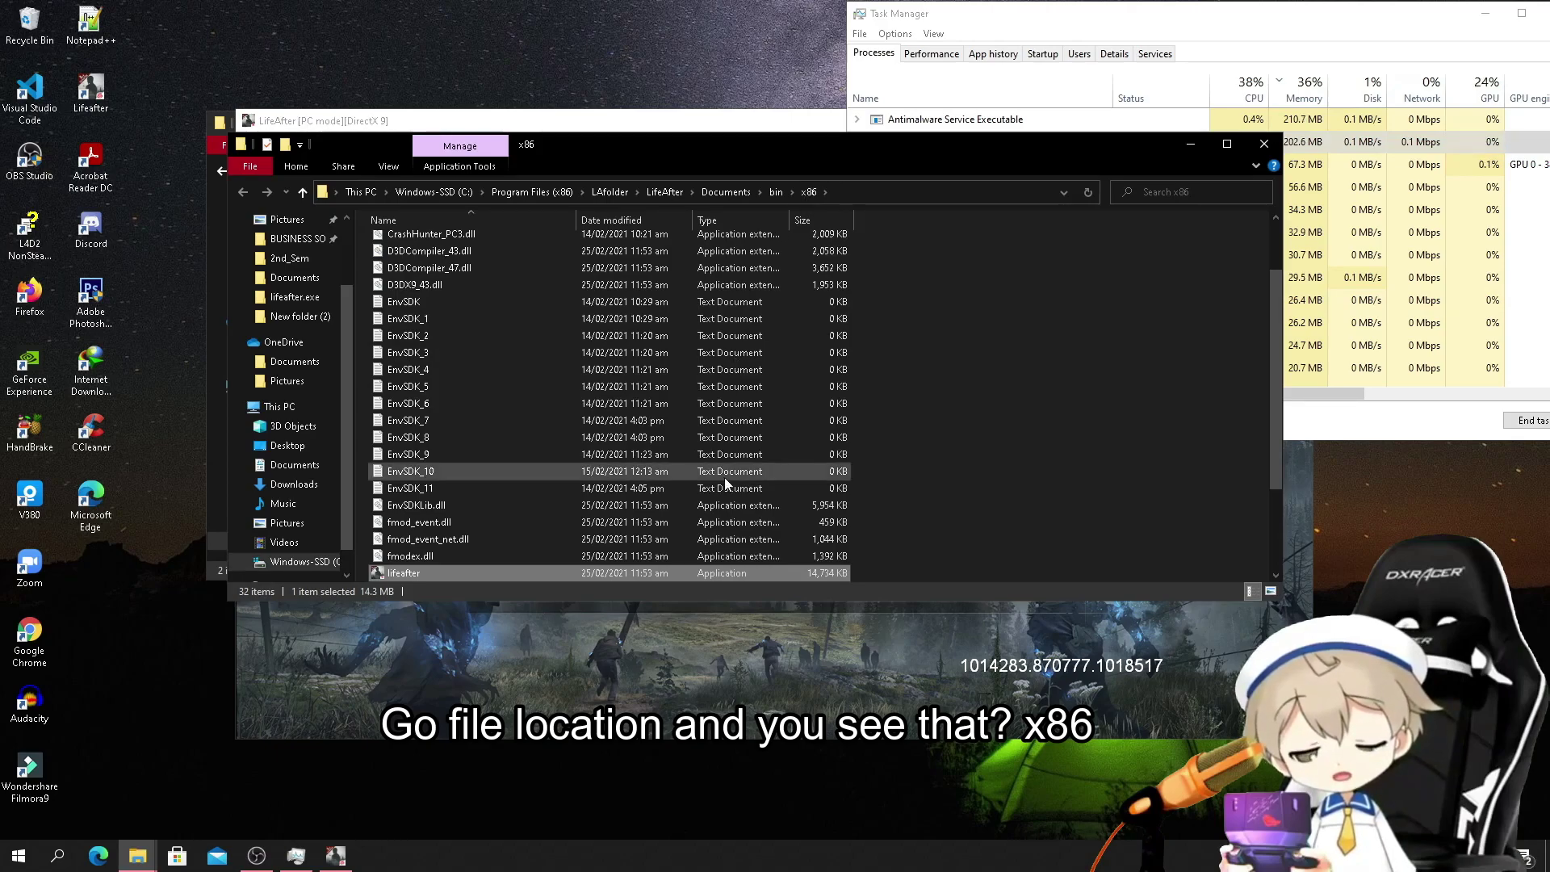
{"action": "scroll", "coordinate": [865, 436], "scroll_direction": "down", "scroll_amount": 2}
{"action": "scroll", "coordinate": [868, 433], "scroll_direction": "up", "scroll_amount": 5}
{"action": "scroll", "coordinate": [755, 457], "scroll_direction": "down", "scroll_amount": 1}
{"action": "scroll", "coordinate": [756, 457], "scroll_direction": "down", "scroll_amount": 3}
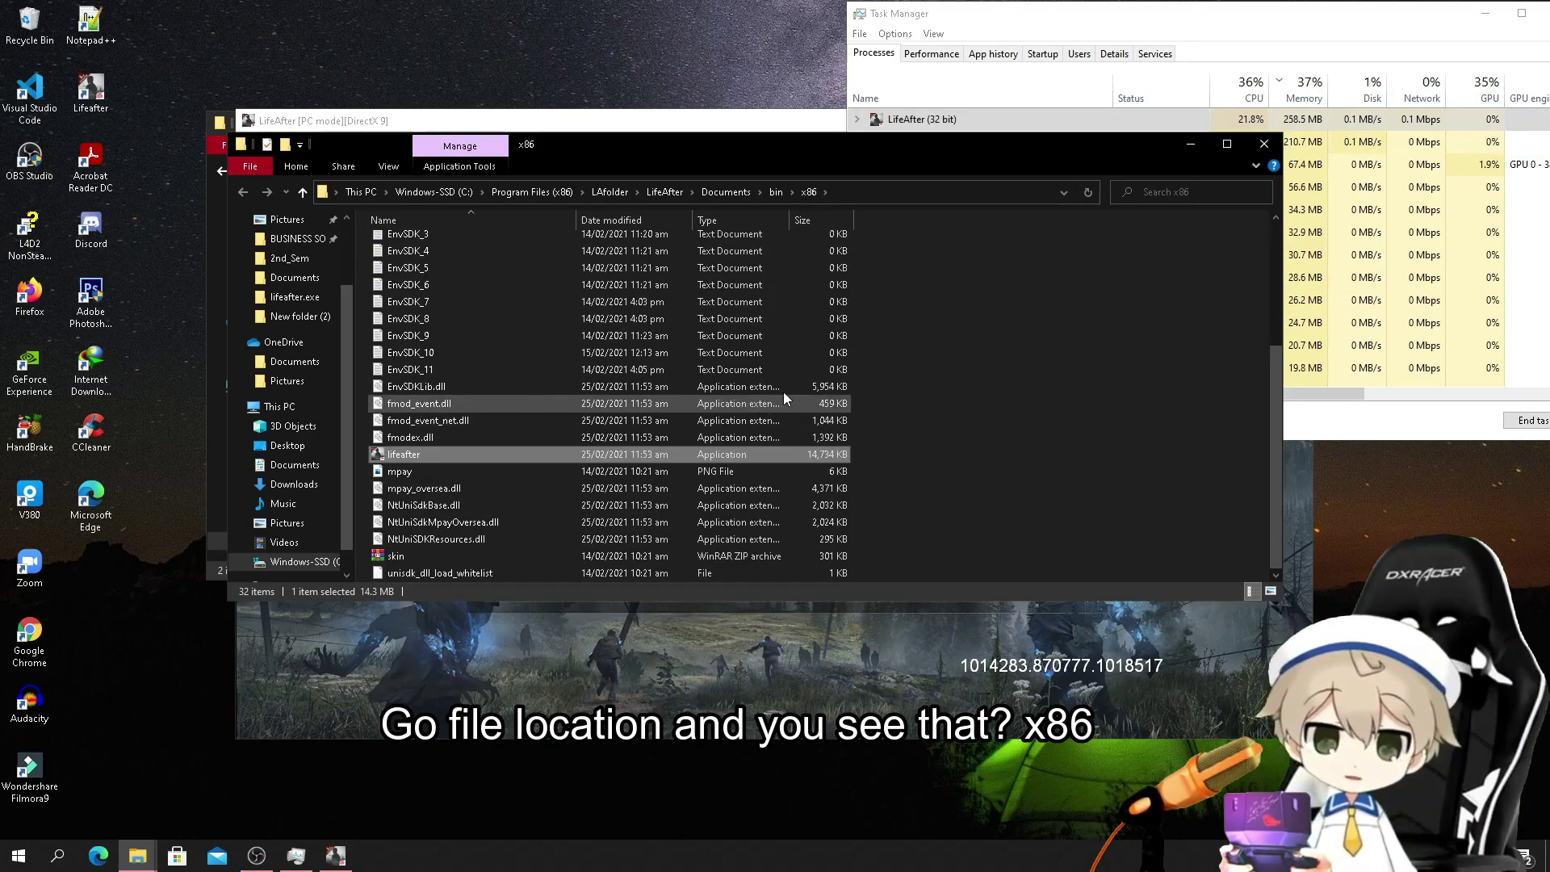
Close the x86 window, dismiss LifeAfter's login and notices under DirectX 9, and request quit.
{"action": "left_click", "coordinate": [1264, 143]}
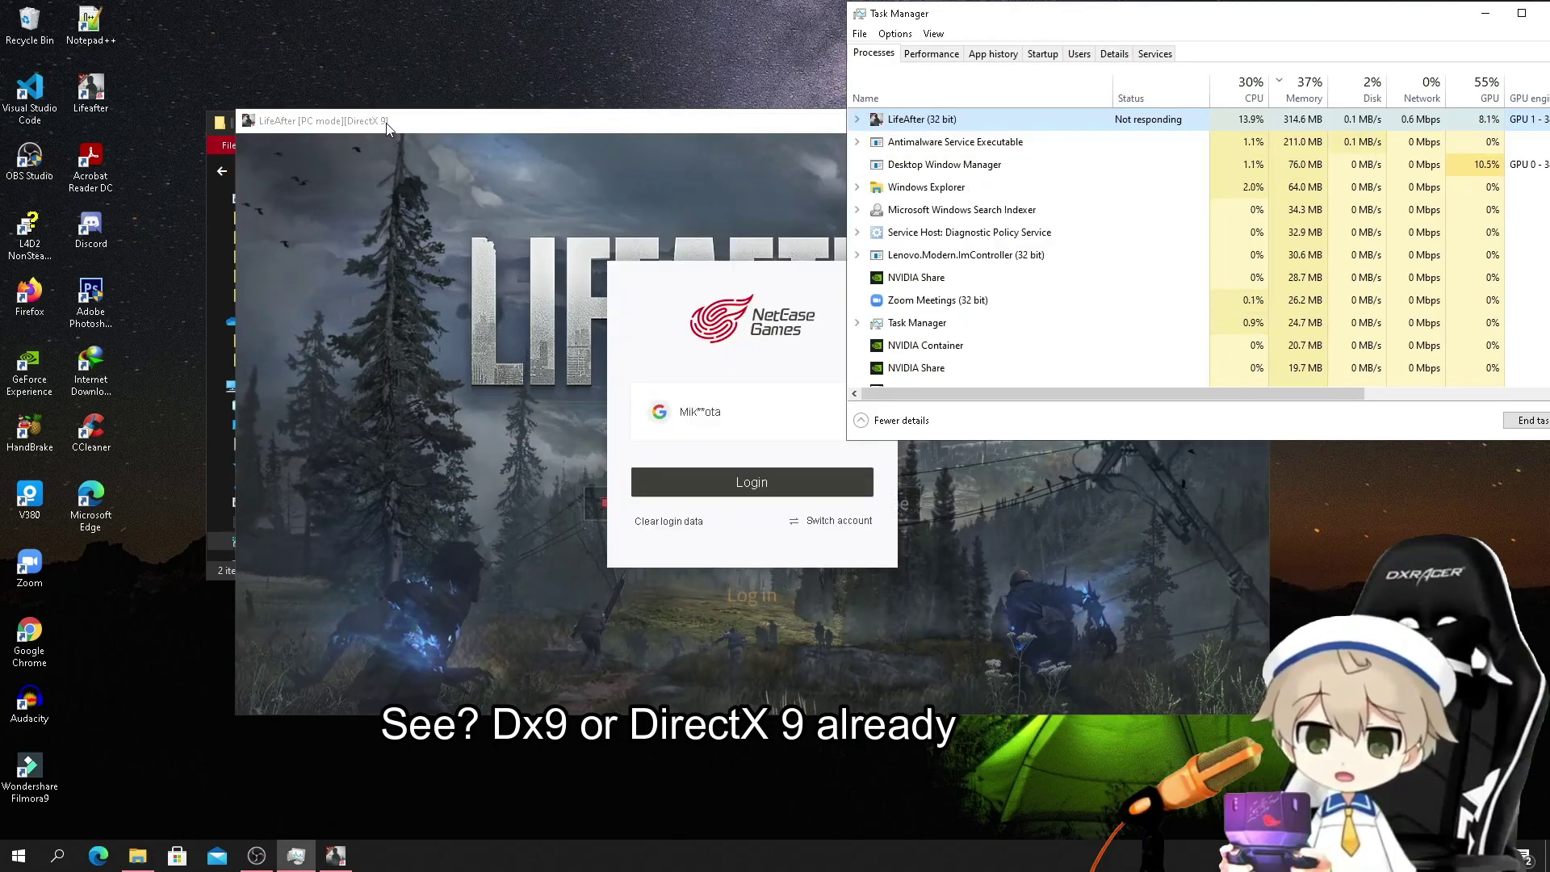
{"action": "left_click", "coordinate": [390, 125]}
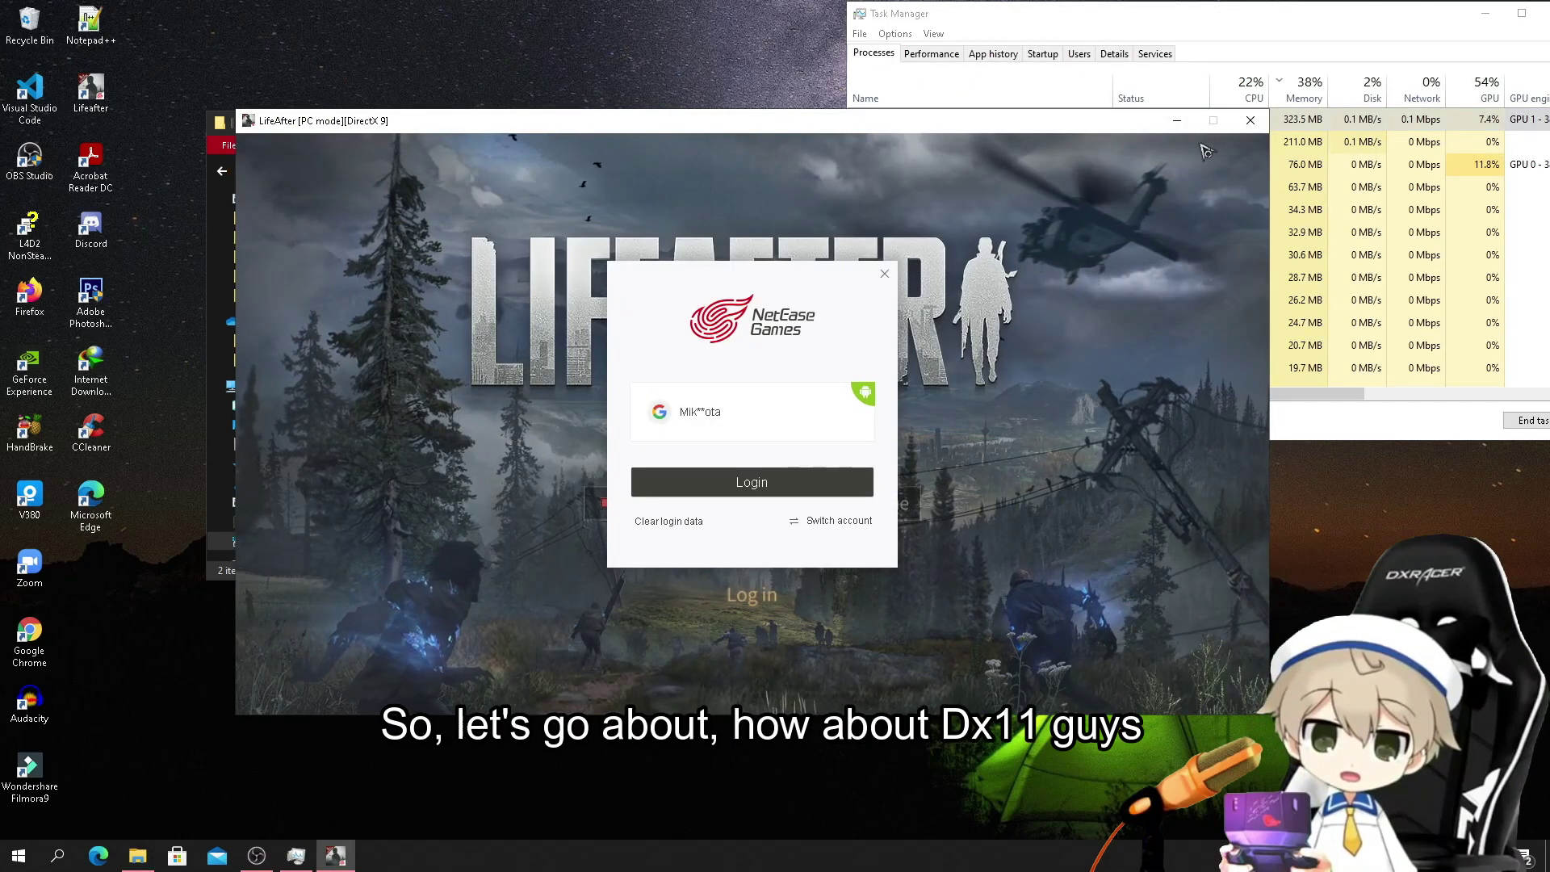
{"action": "left_click", "coordinate": [751, 481]}
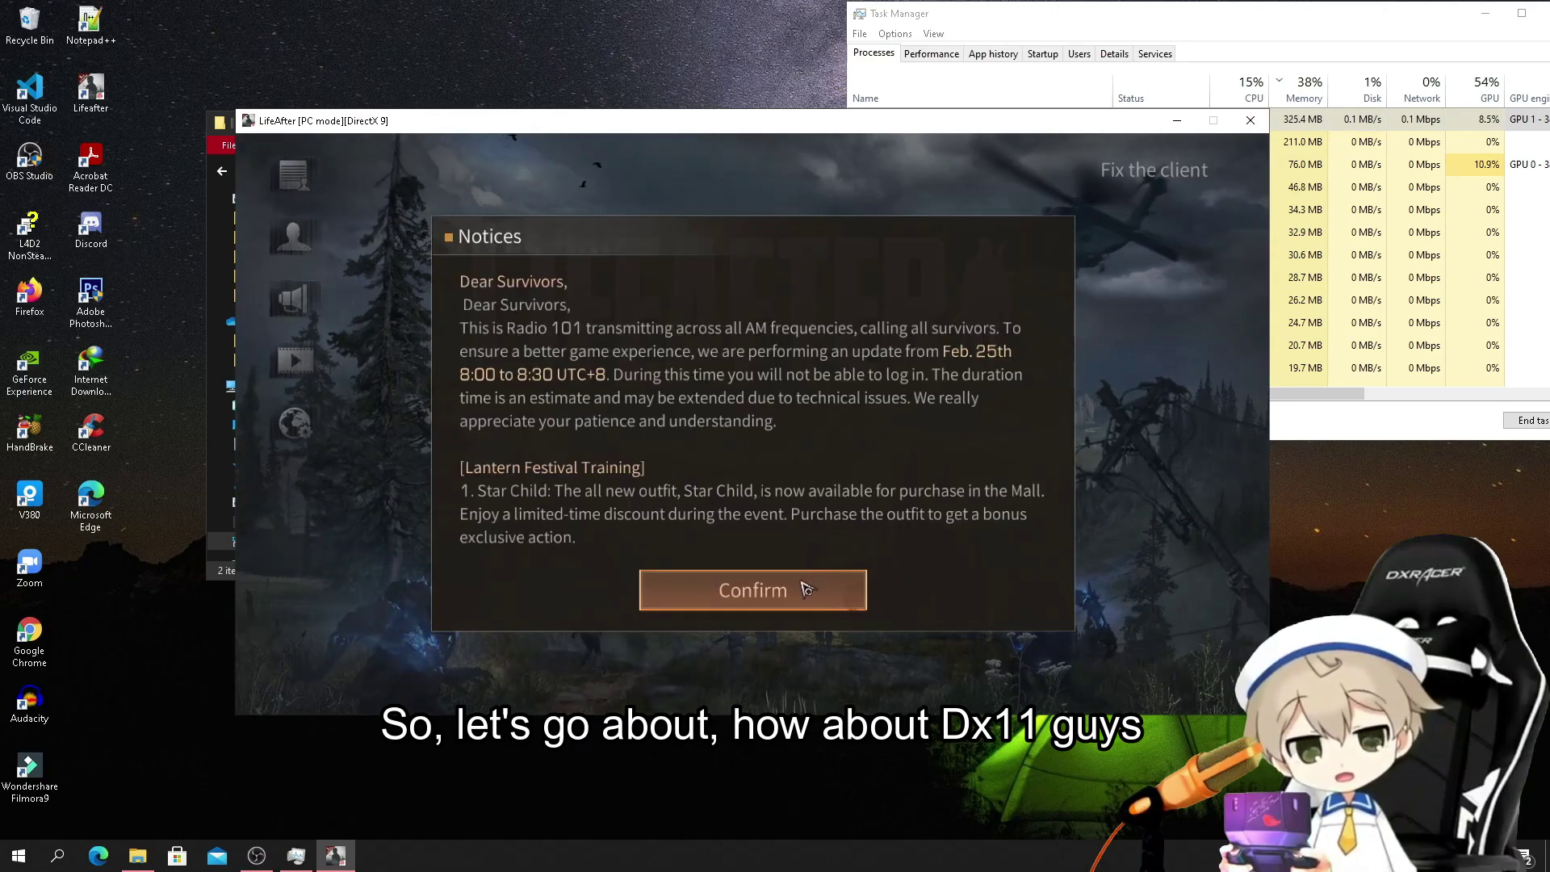
{"action": "left_click", "coordinate": [840, 595]}
{"action": "left_click", "coordinate": [1250, 120]}
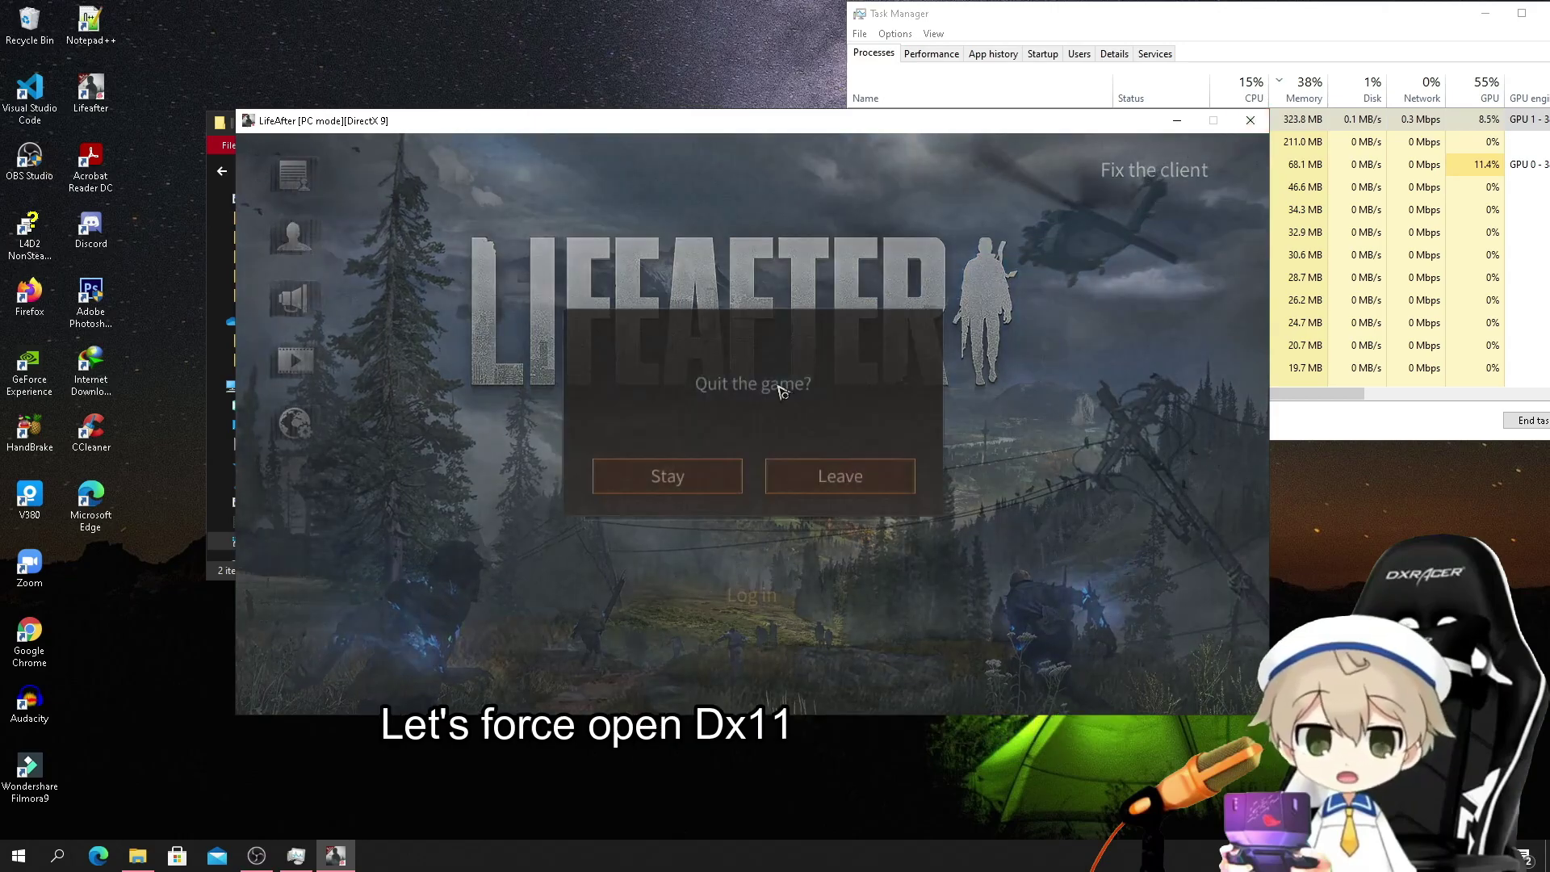
Leave the game and rename the x86 folder to x86x.
{"action": "left_click", "coordinate": [837, 484]}
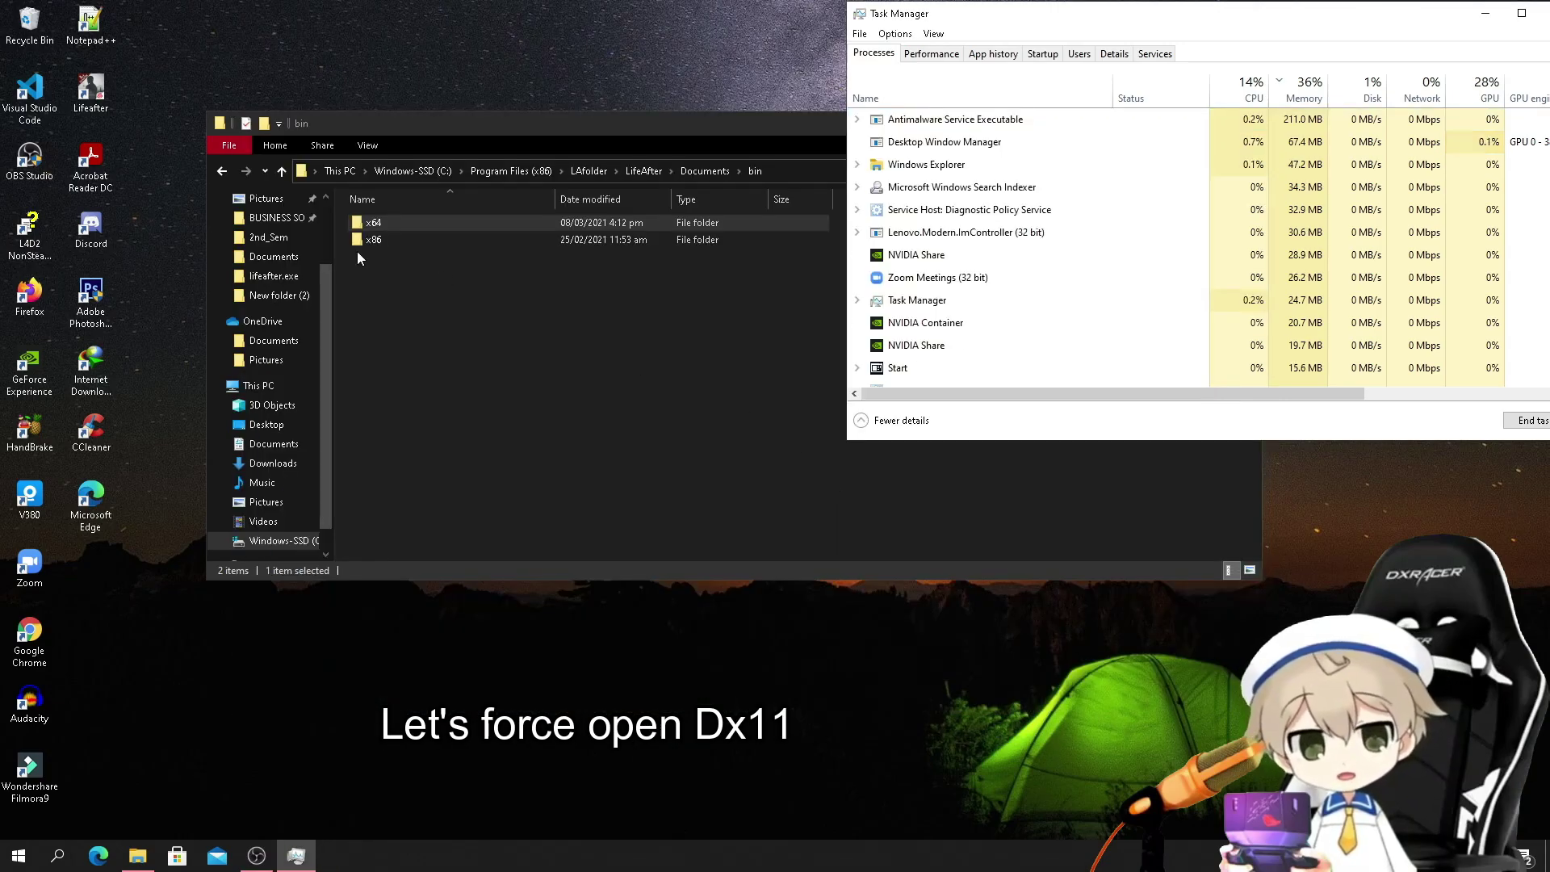
{"action": "left_click", "coordinate": [394, 306]}
{"action": "left_click", "coordinate": [386, 243]}
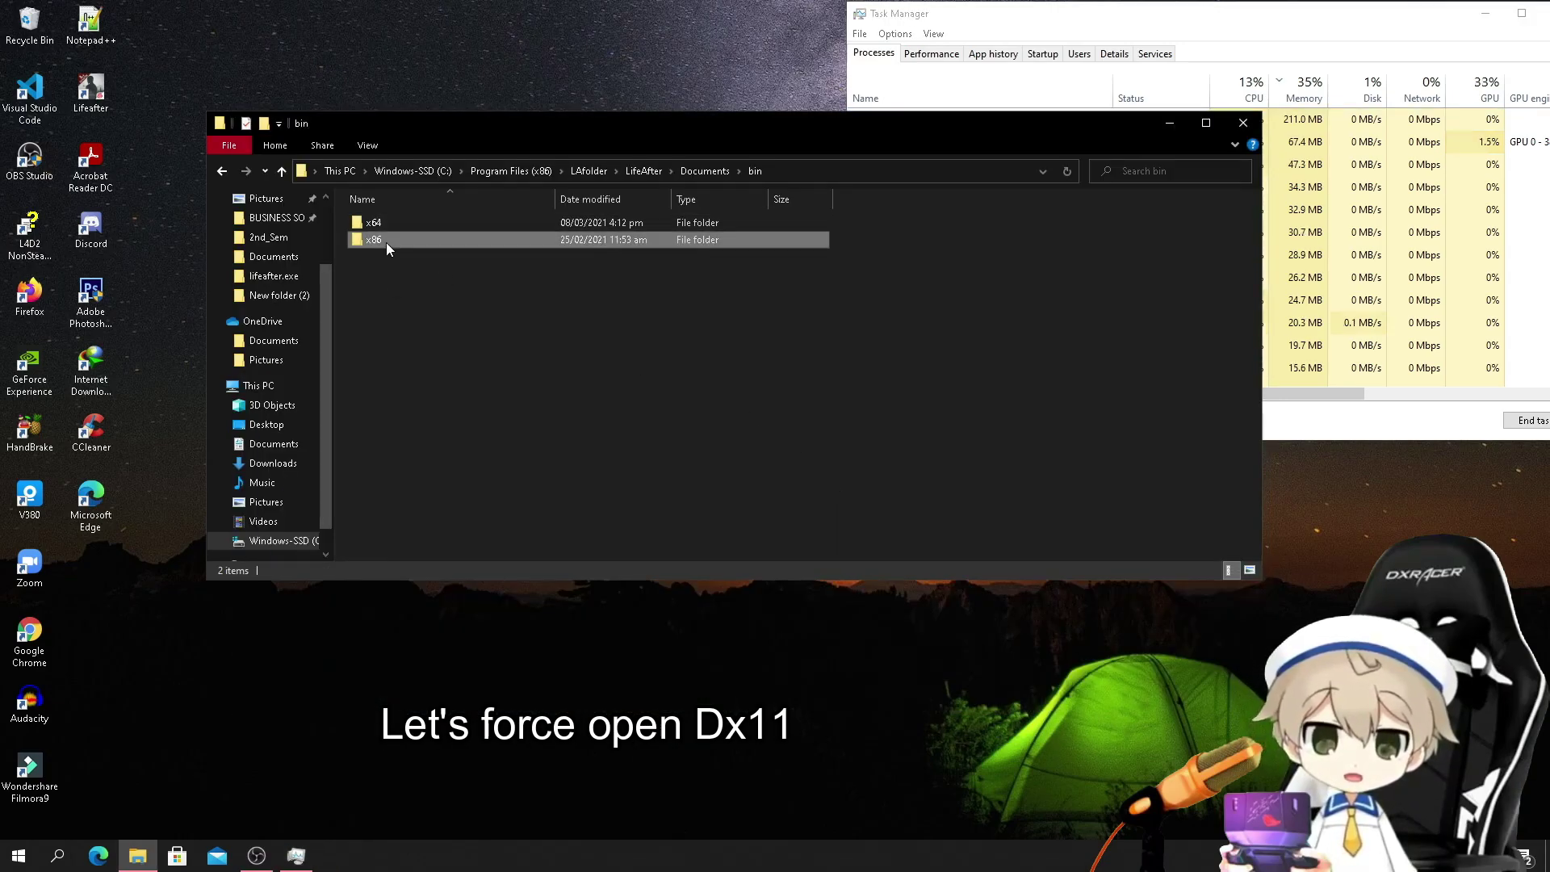
{"action": "right_click", "coordinate": [386, 242]}
{"action": "left_click", "coordinate": [471, 614]}
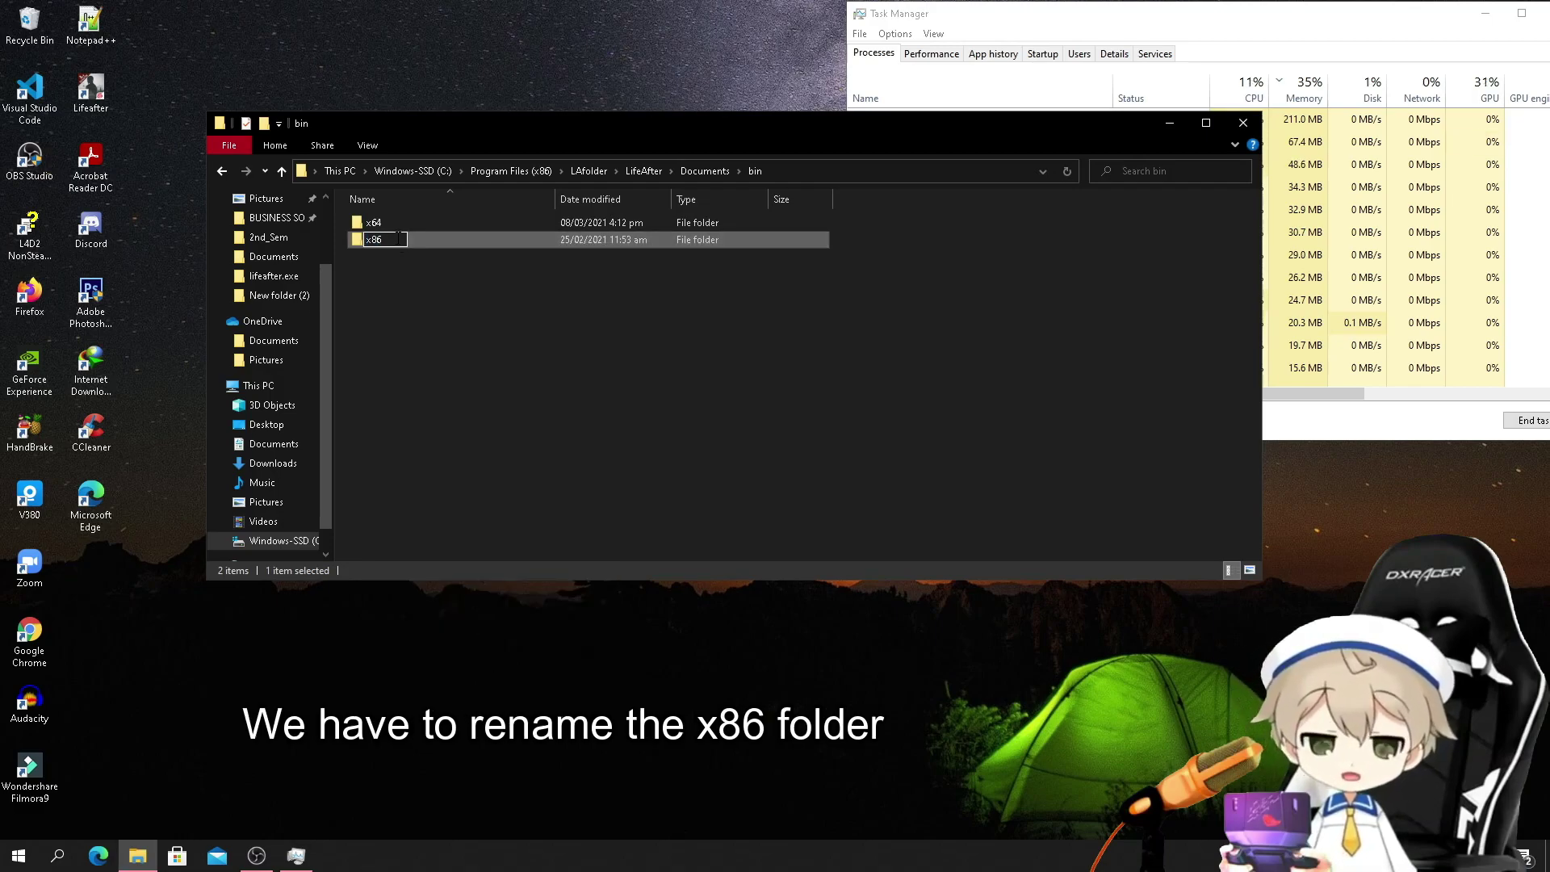
{"action": "type", "text": "x"}
{"action": "key", "text": "Return"}
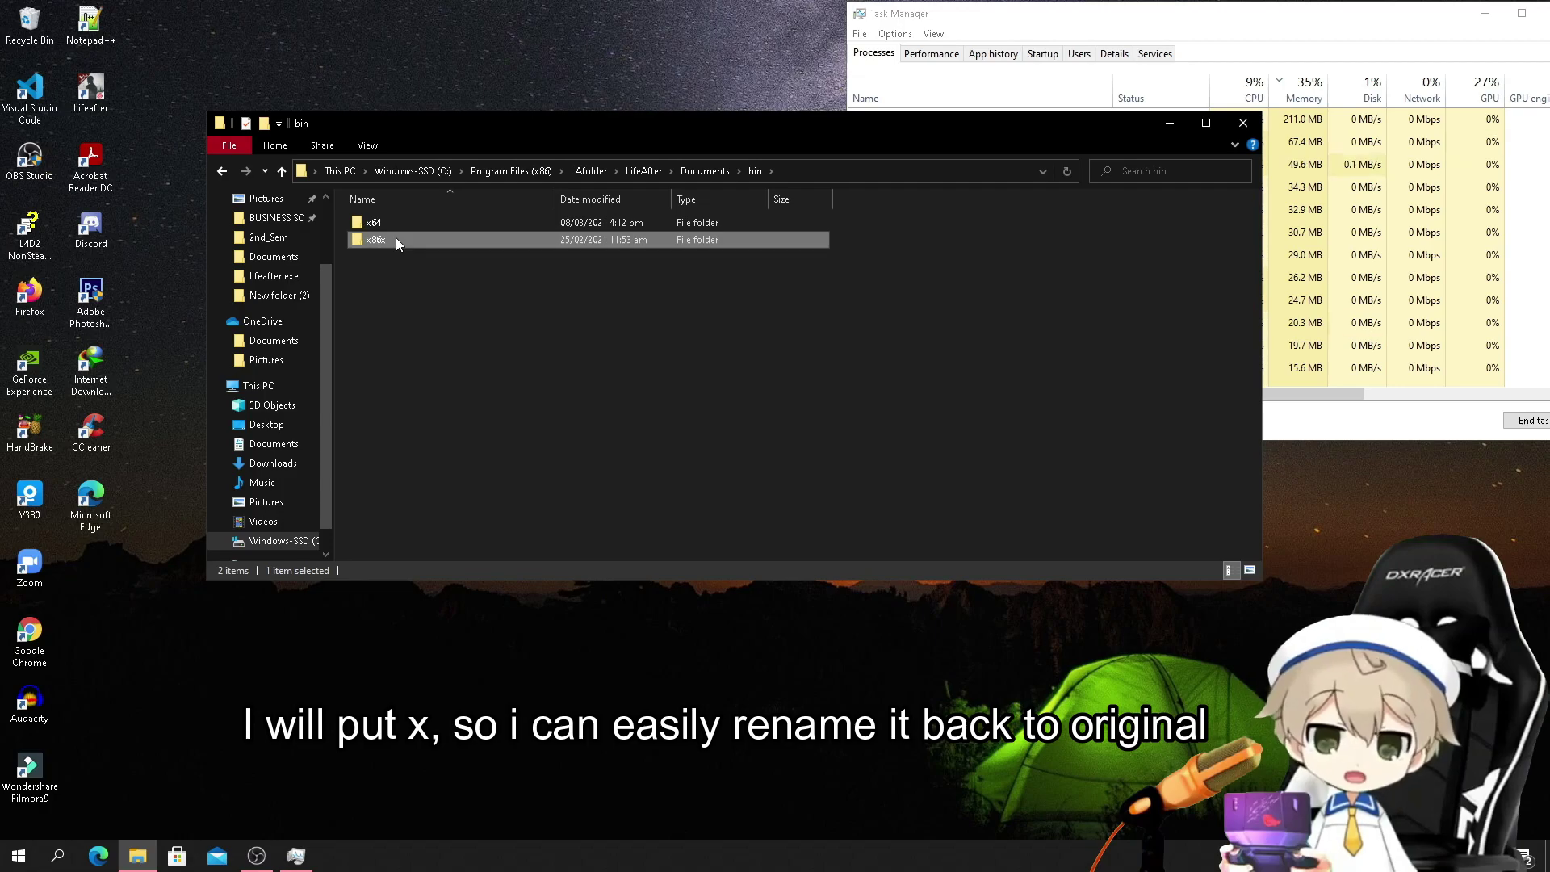
Launch LifeAfter from its desktop shortcut and rename x86x back to x86.
{"action": "left_click", "coordinate": [97, 99]}
{"action": "right_click", "coordinate": [98, 97]}
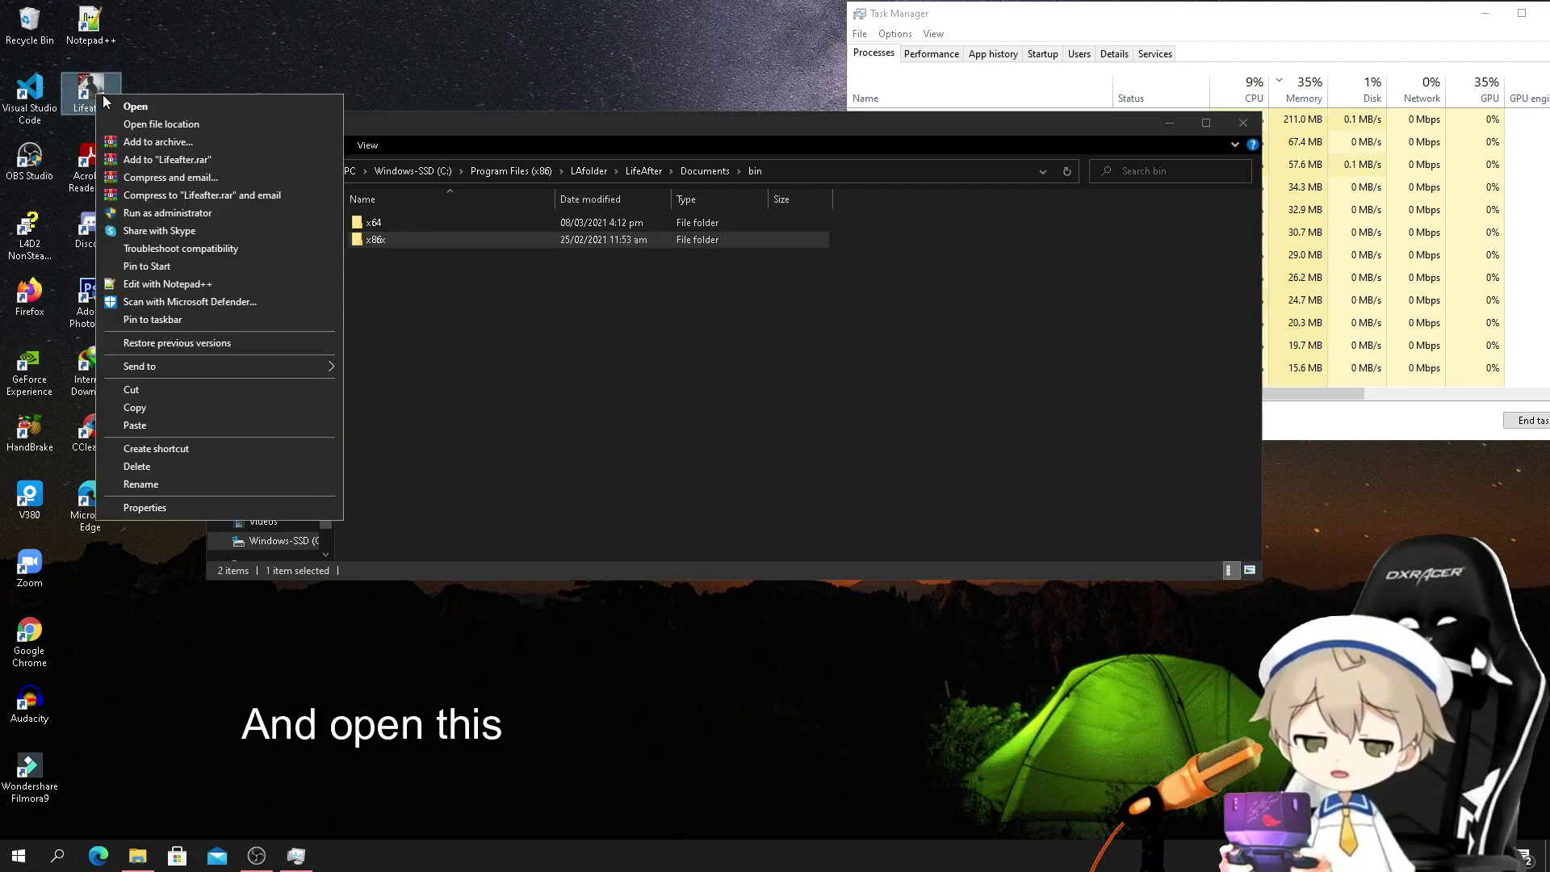
{"action": "left_click", "coordinate": [125, 105]}
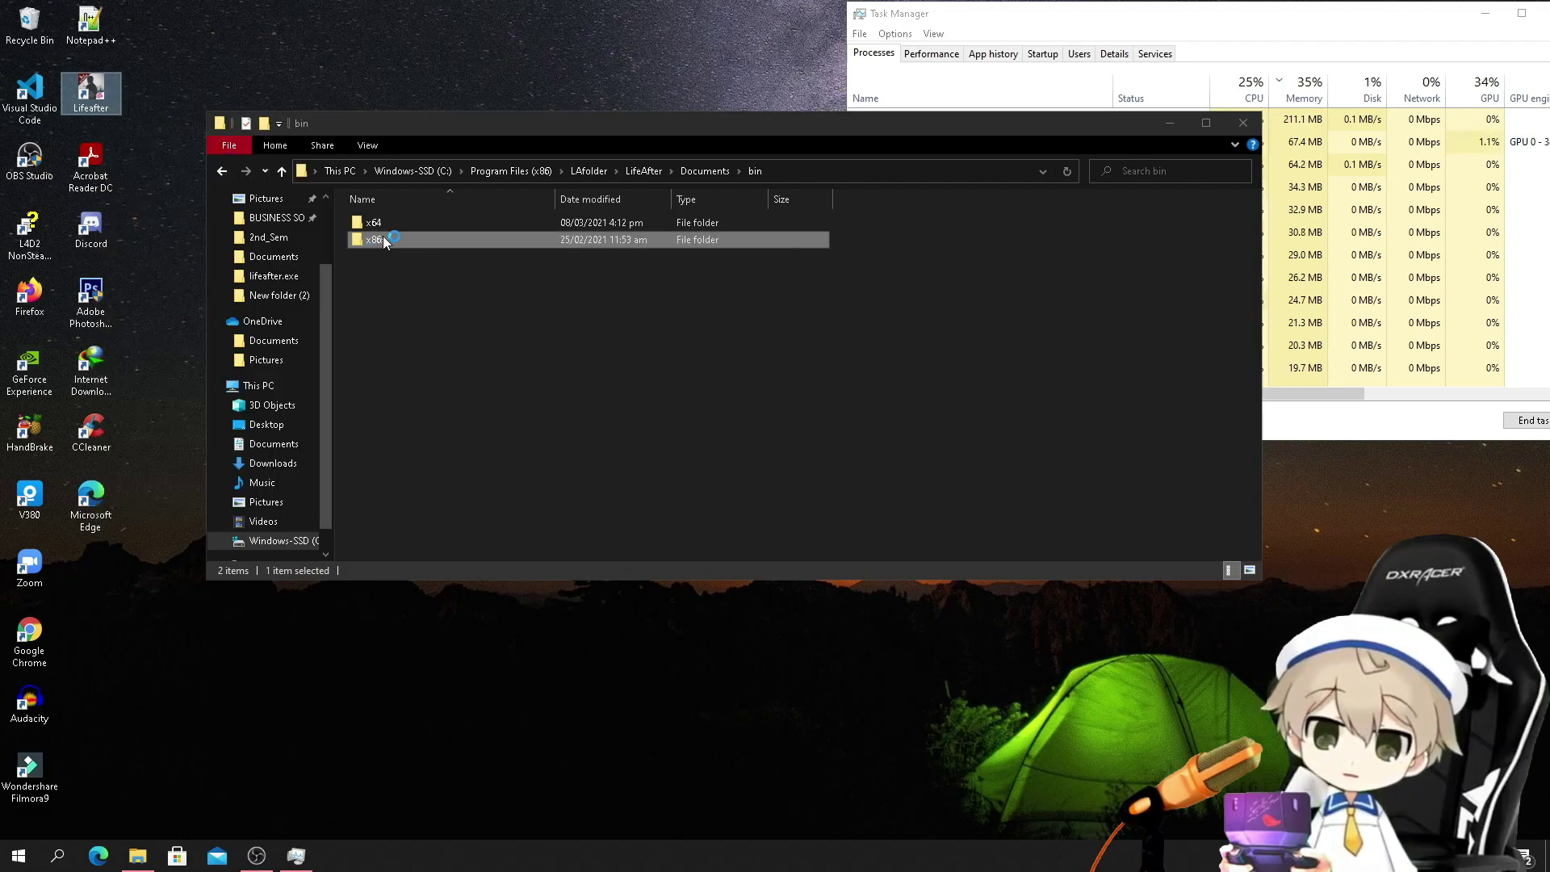
{"action": "right_click", "coordinate": [384, 241]}
{"action": "left_click", "coordinate": [443, 597]}
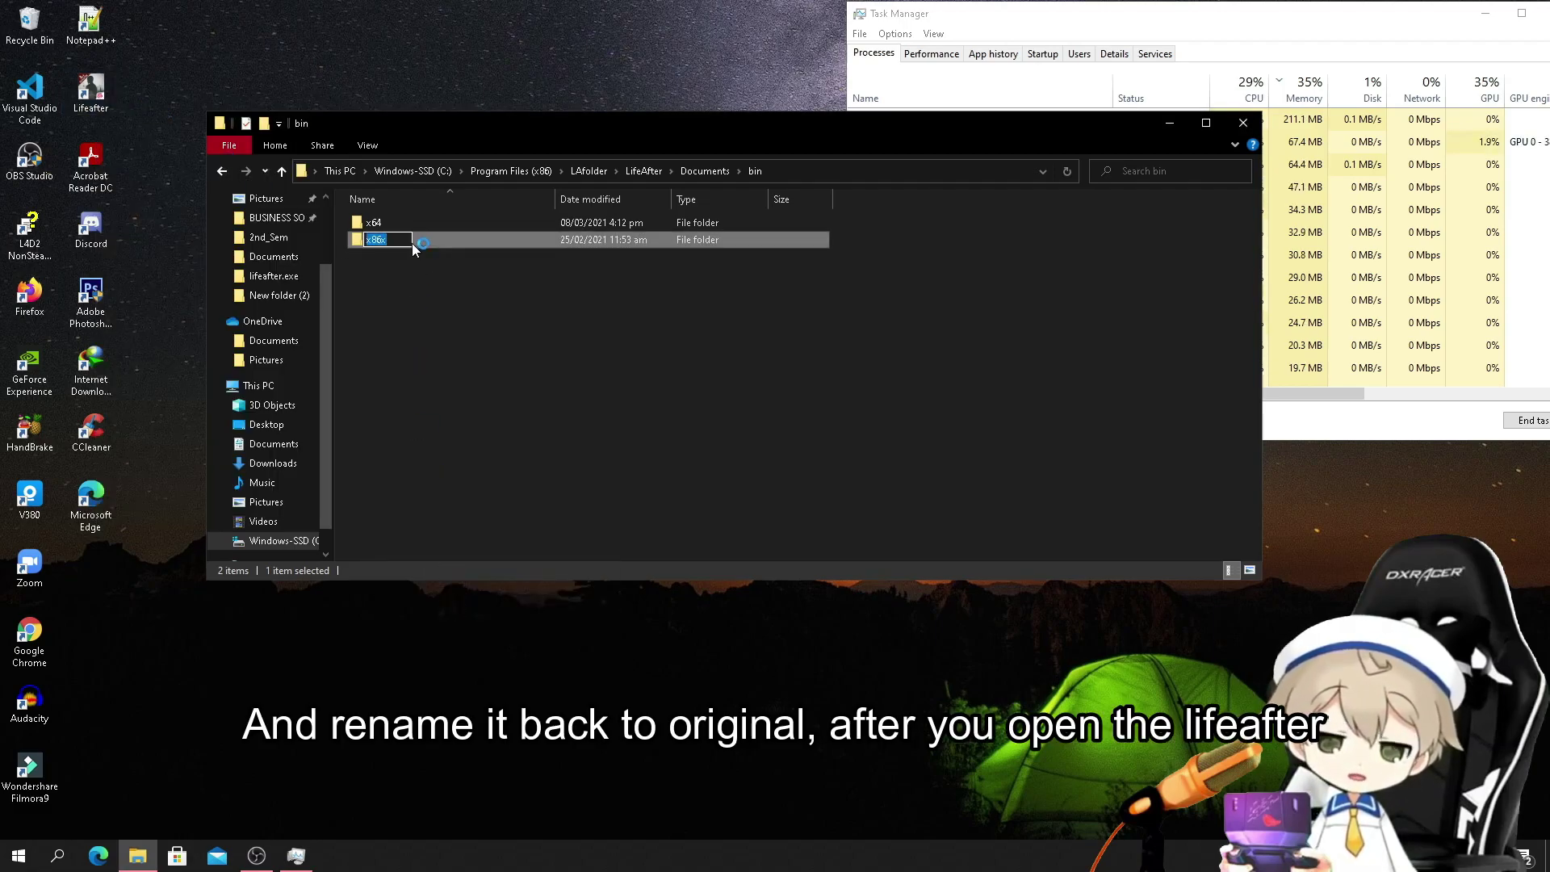
{"action": "type", "text": "x86"}
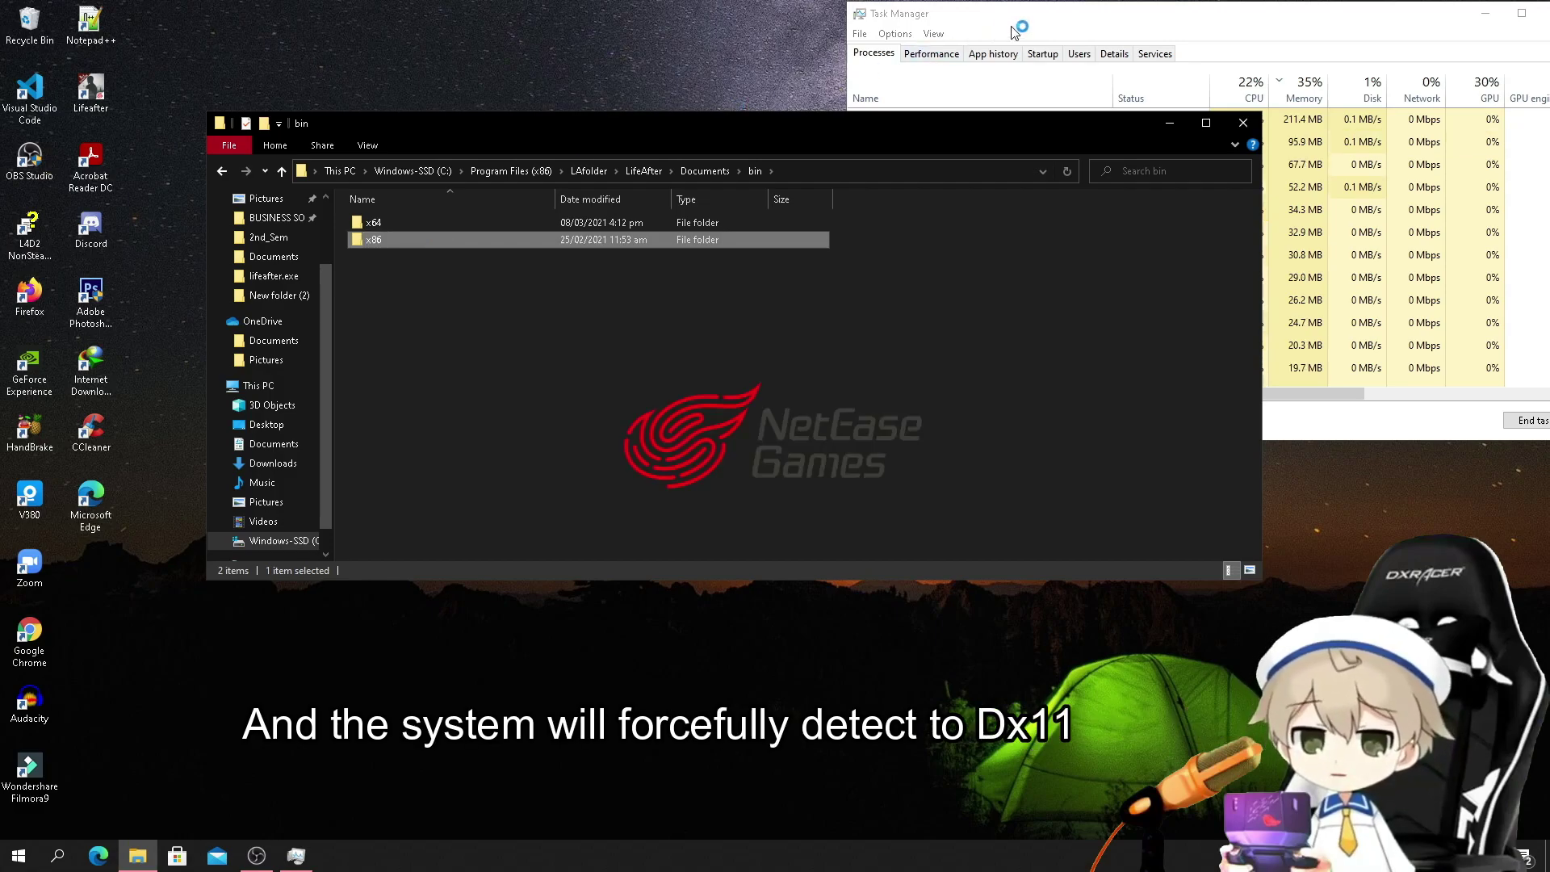
Trace the running LifeAfter process to Documents\bin\x64 via Task Manager, then close that window.
{"action": "left_click", "coordinate": [1037, 16]}
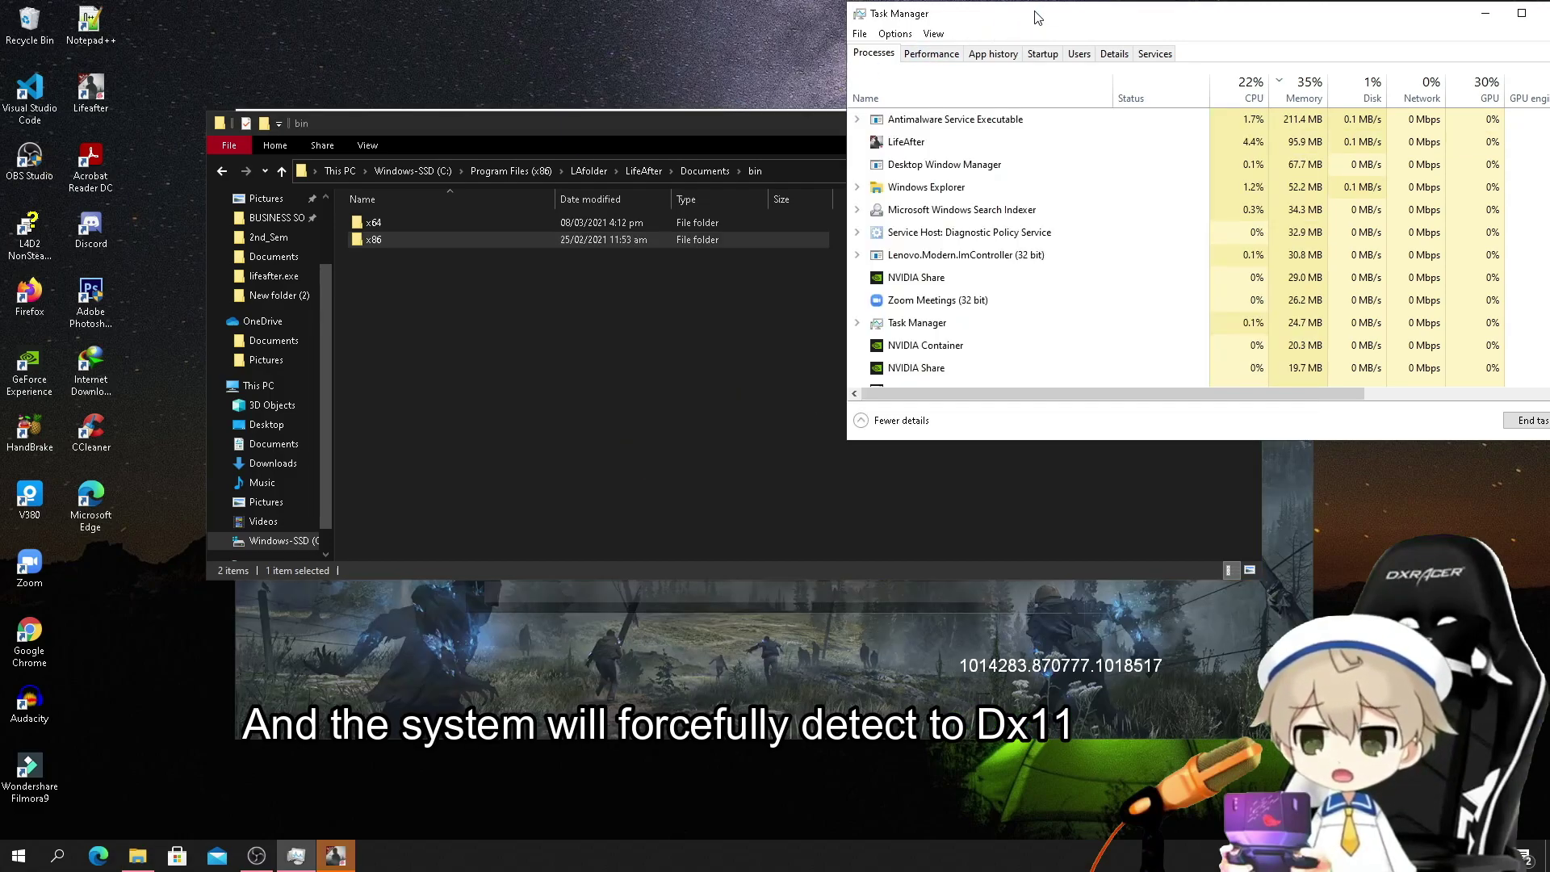
{"action": "right_click", "coordinate": [909, 146]}
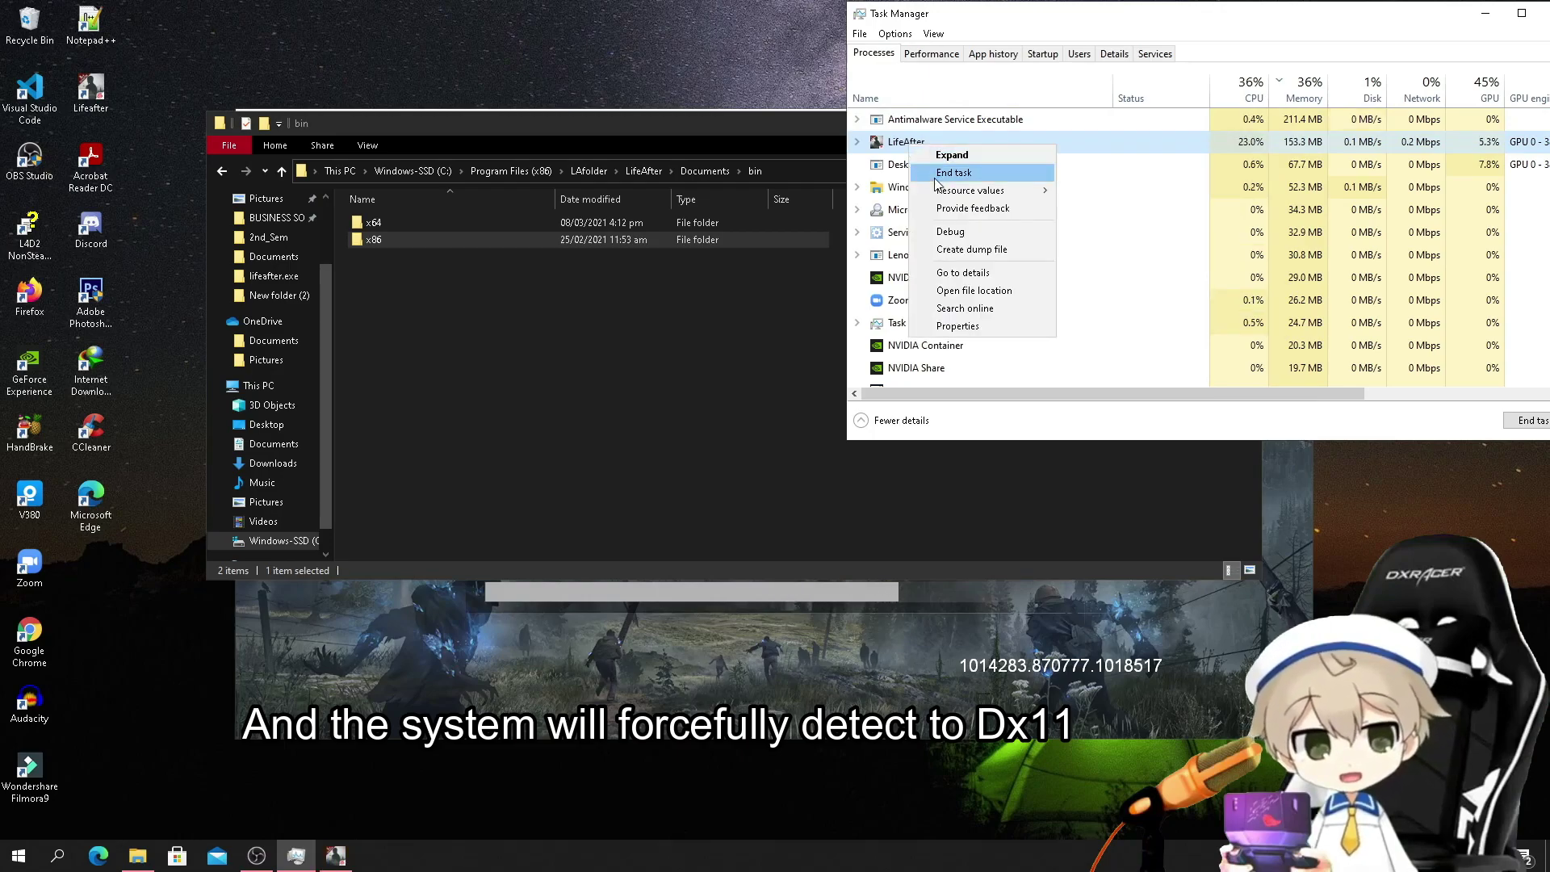
{"action": "left_click", "coordinate": [984, 292]}
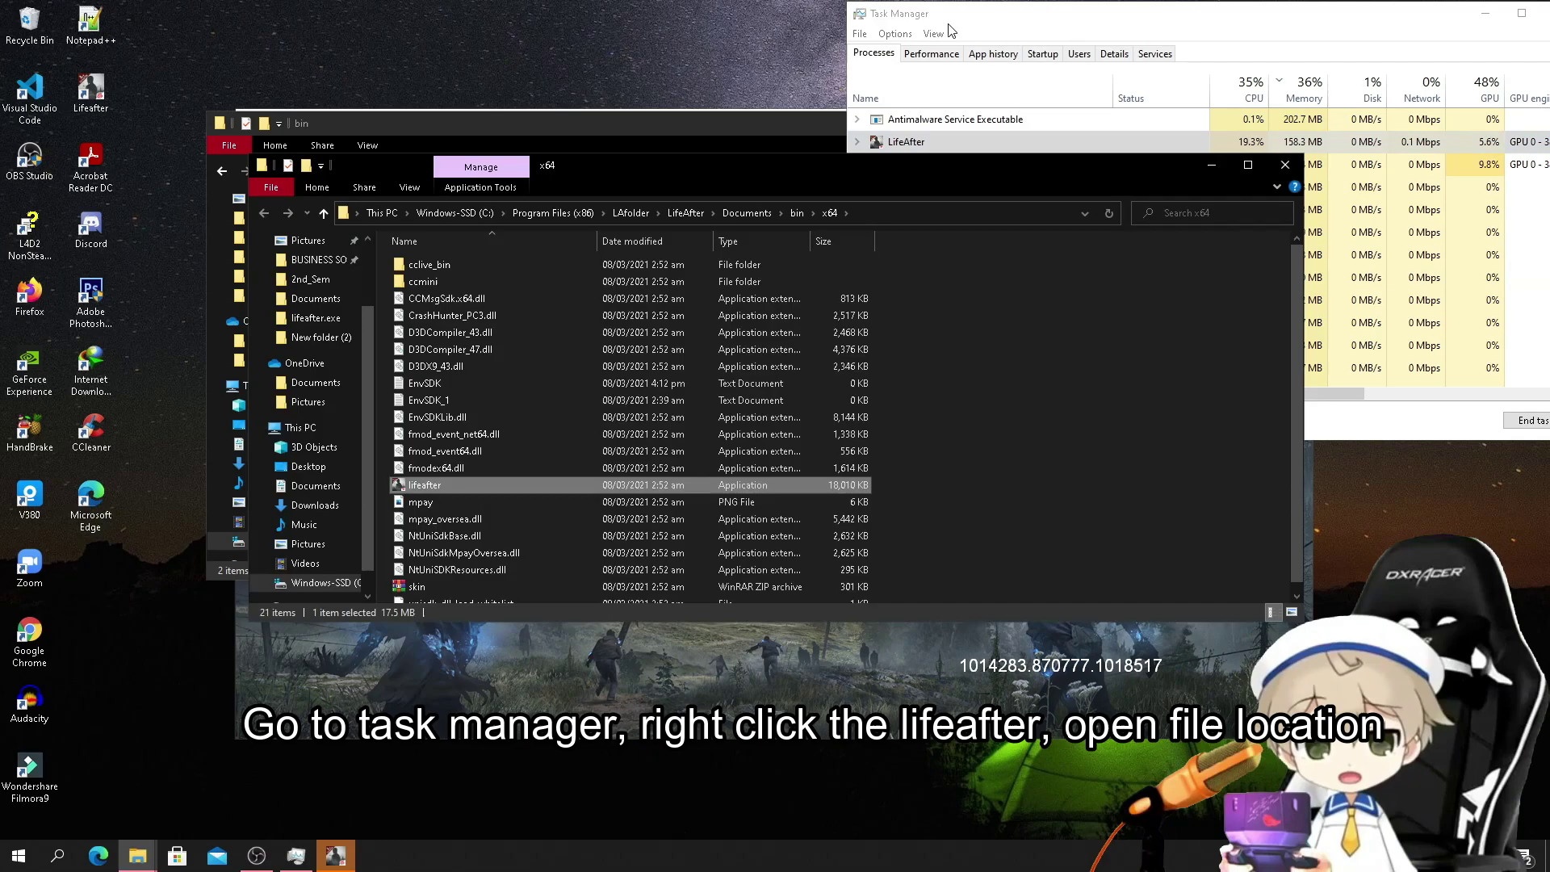
{"action": "left_click", "coordinate": [920, 145]}
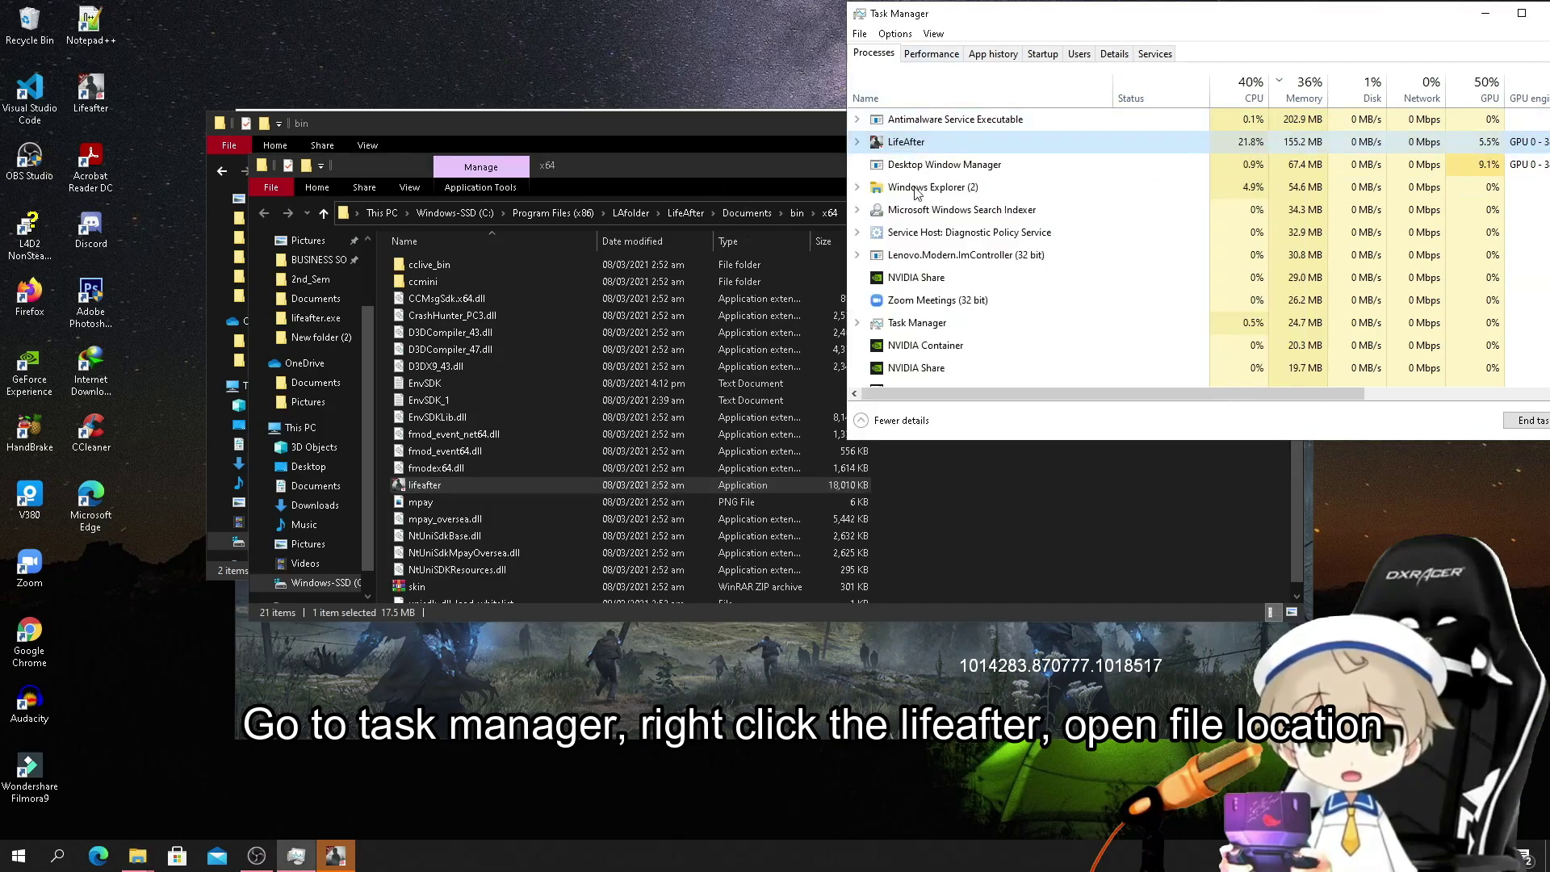
{"action": "right_click", "coordinate": [940, 147]}
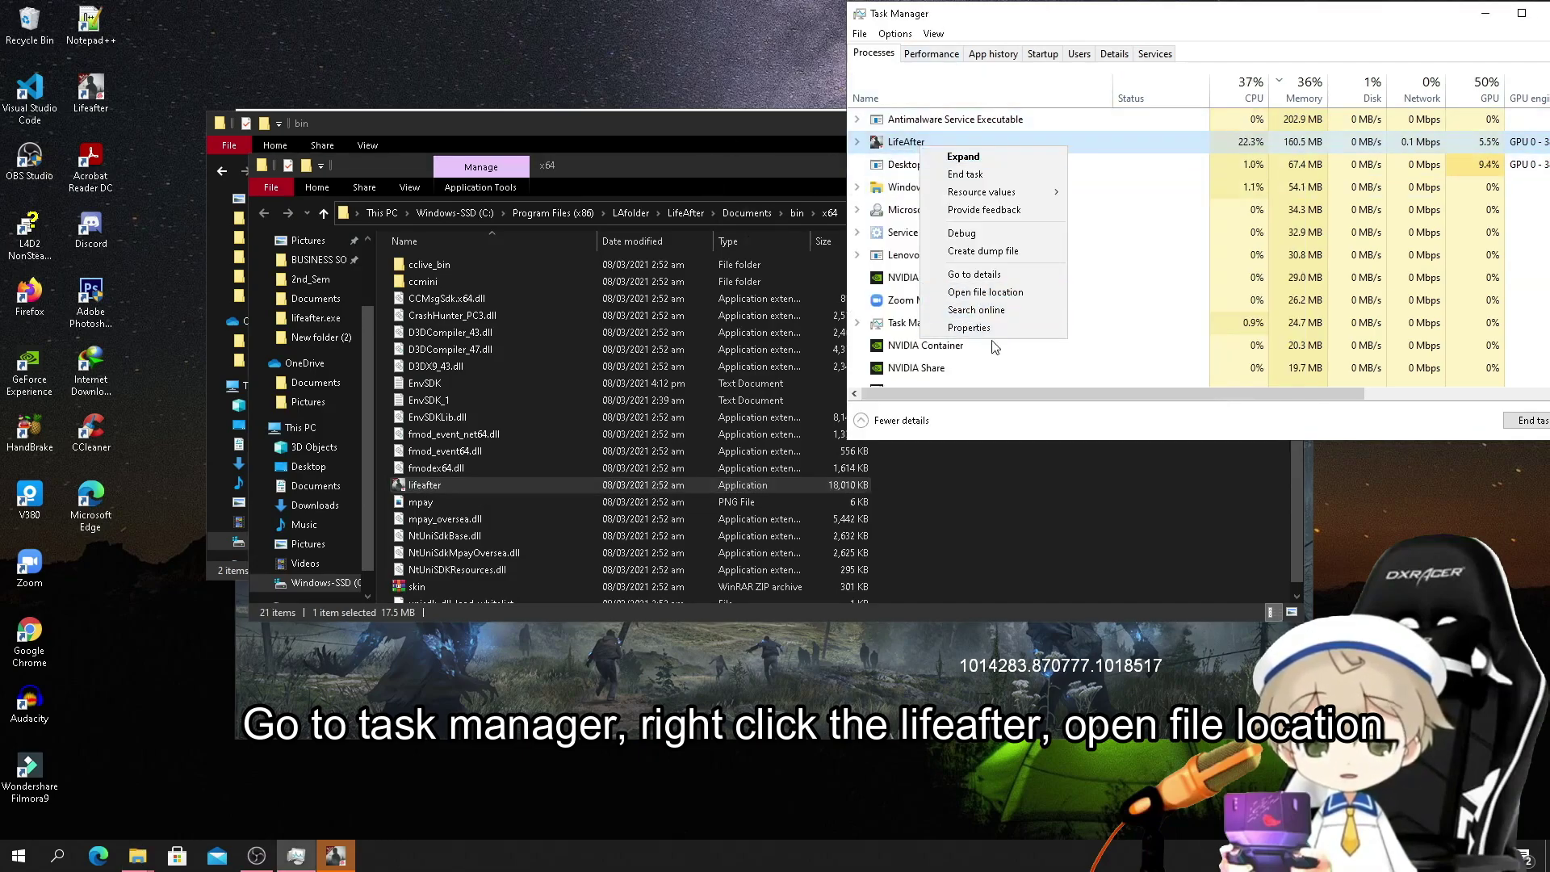
{"action": "left_click", "coordinate": [928, 501]}
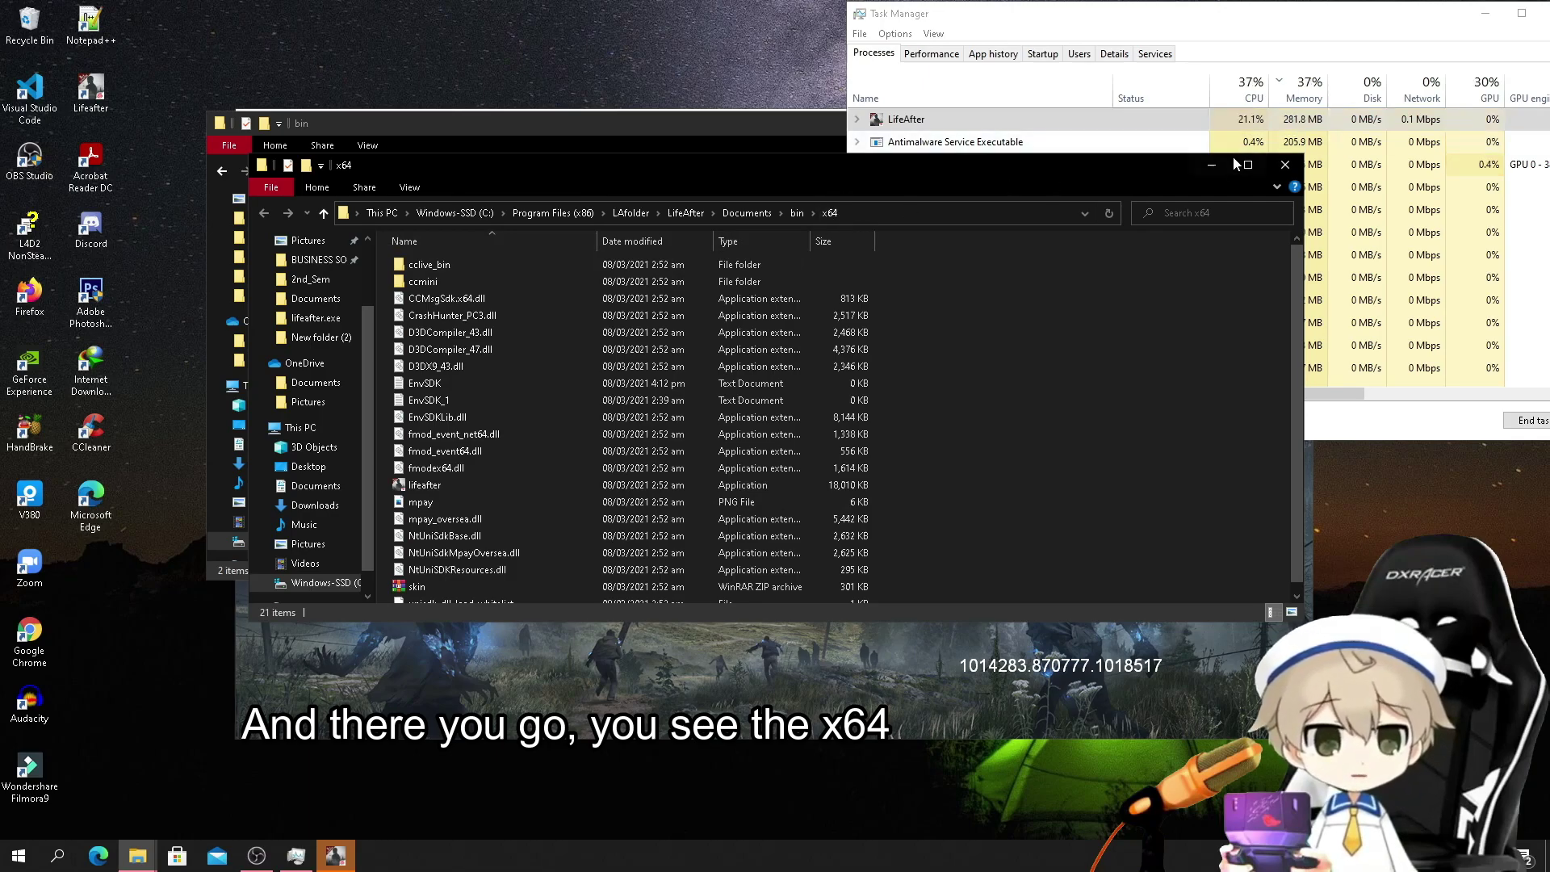
{"action": "left_click", "coordinate": [1285, 164]}
Close the bin window, then dismiss the DirectX 11 game's login dialog and System Notice.
{"action": "left_click", "coordinate": [670, 370]}
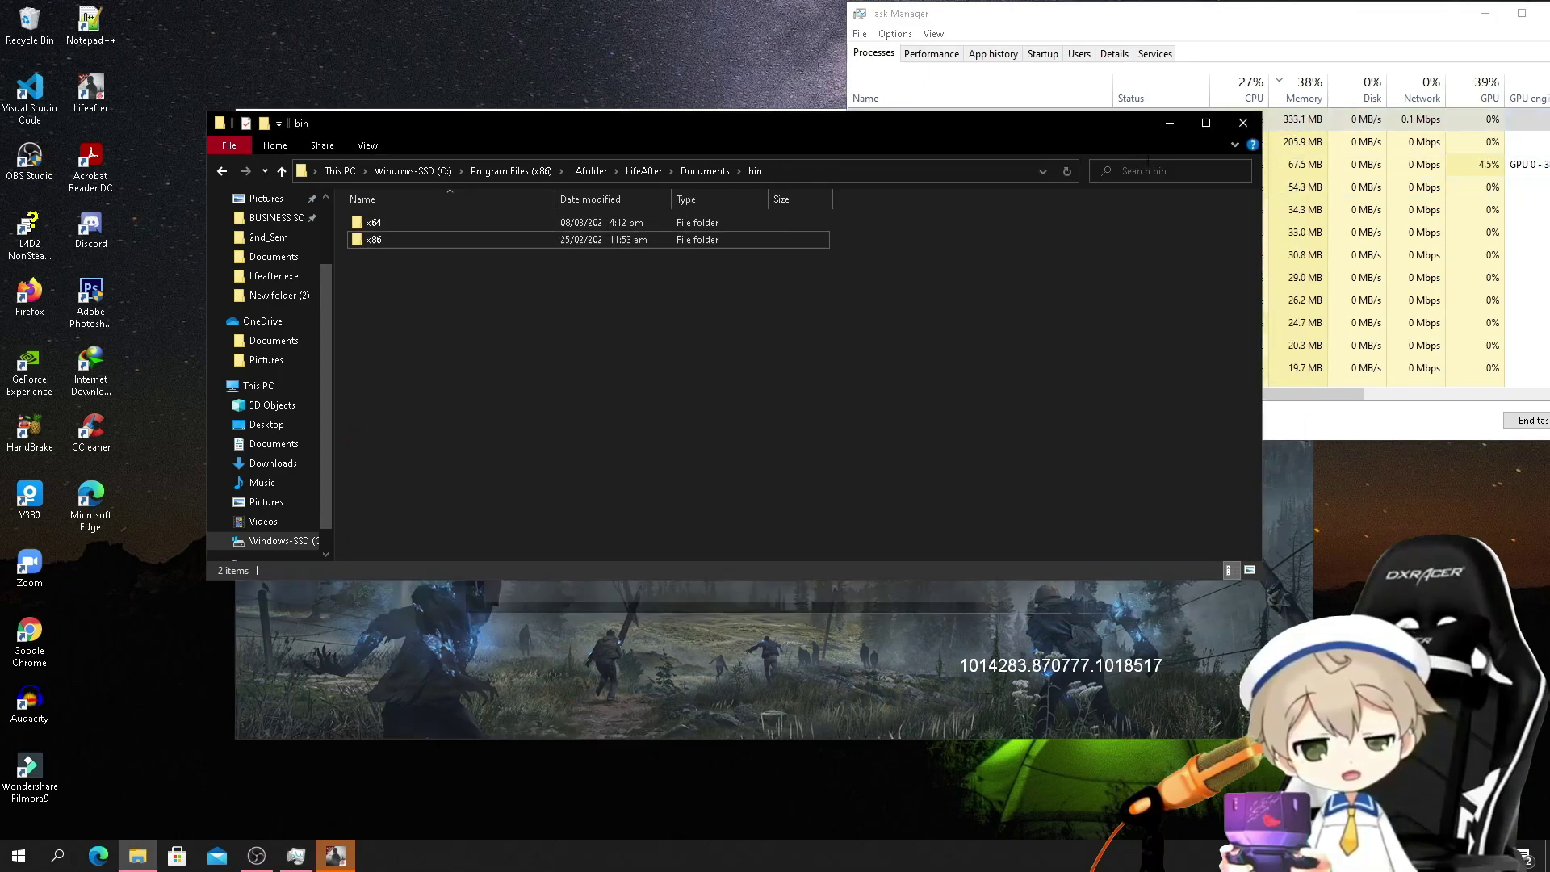
{"action": "left_click", "coordinate": [1242, 125]}
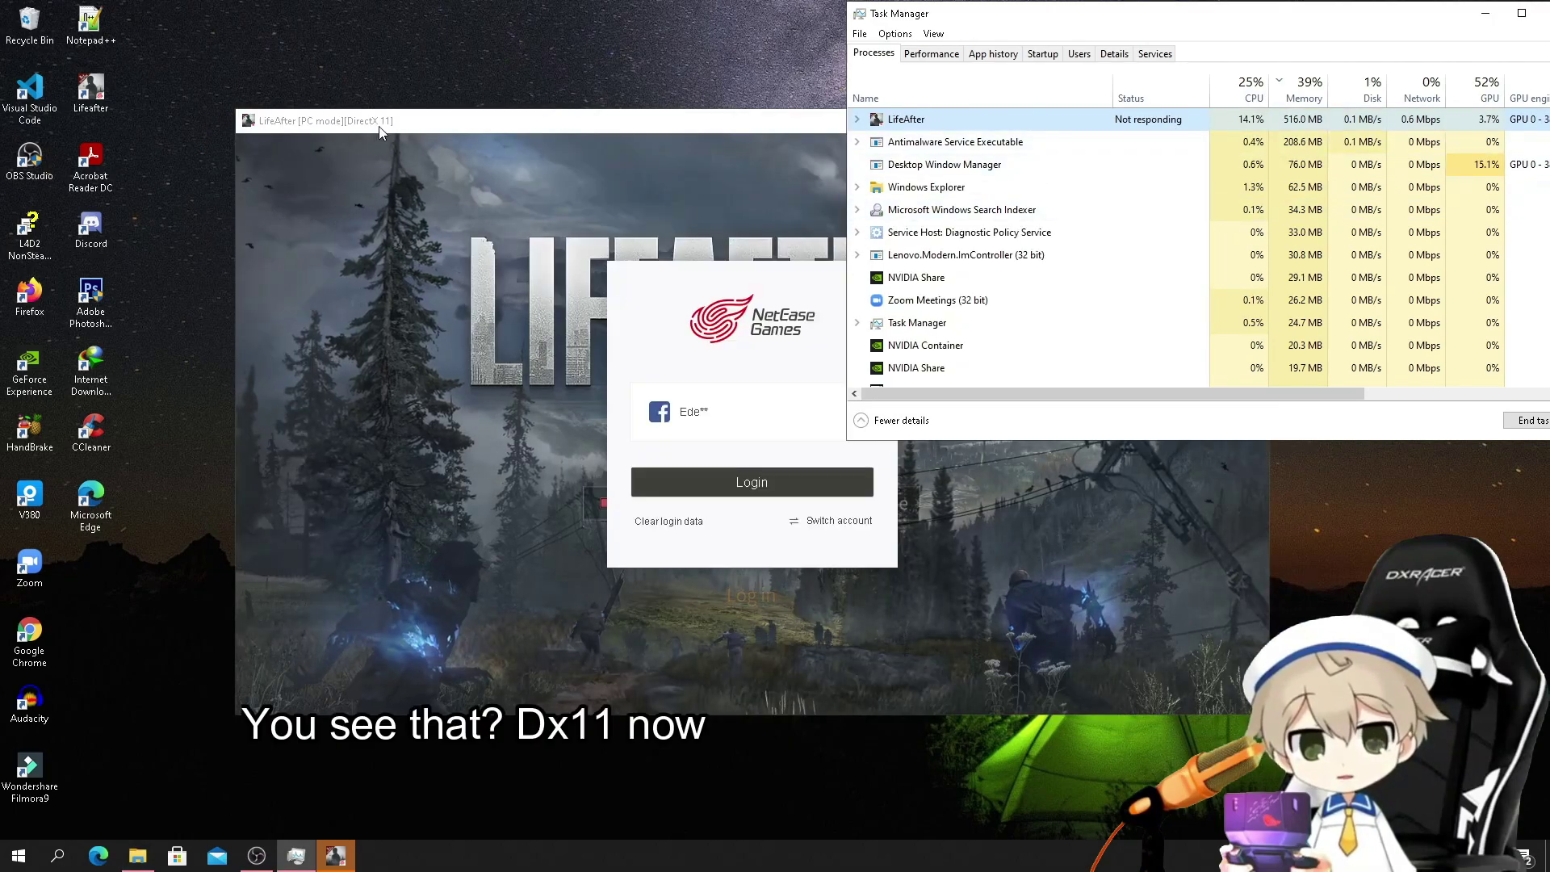
{"action": "left_click", "coordinate": [385, 128]}
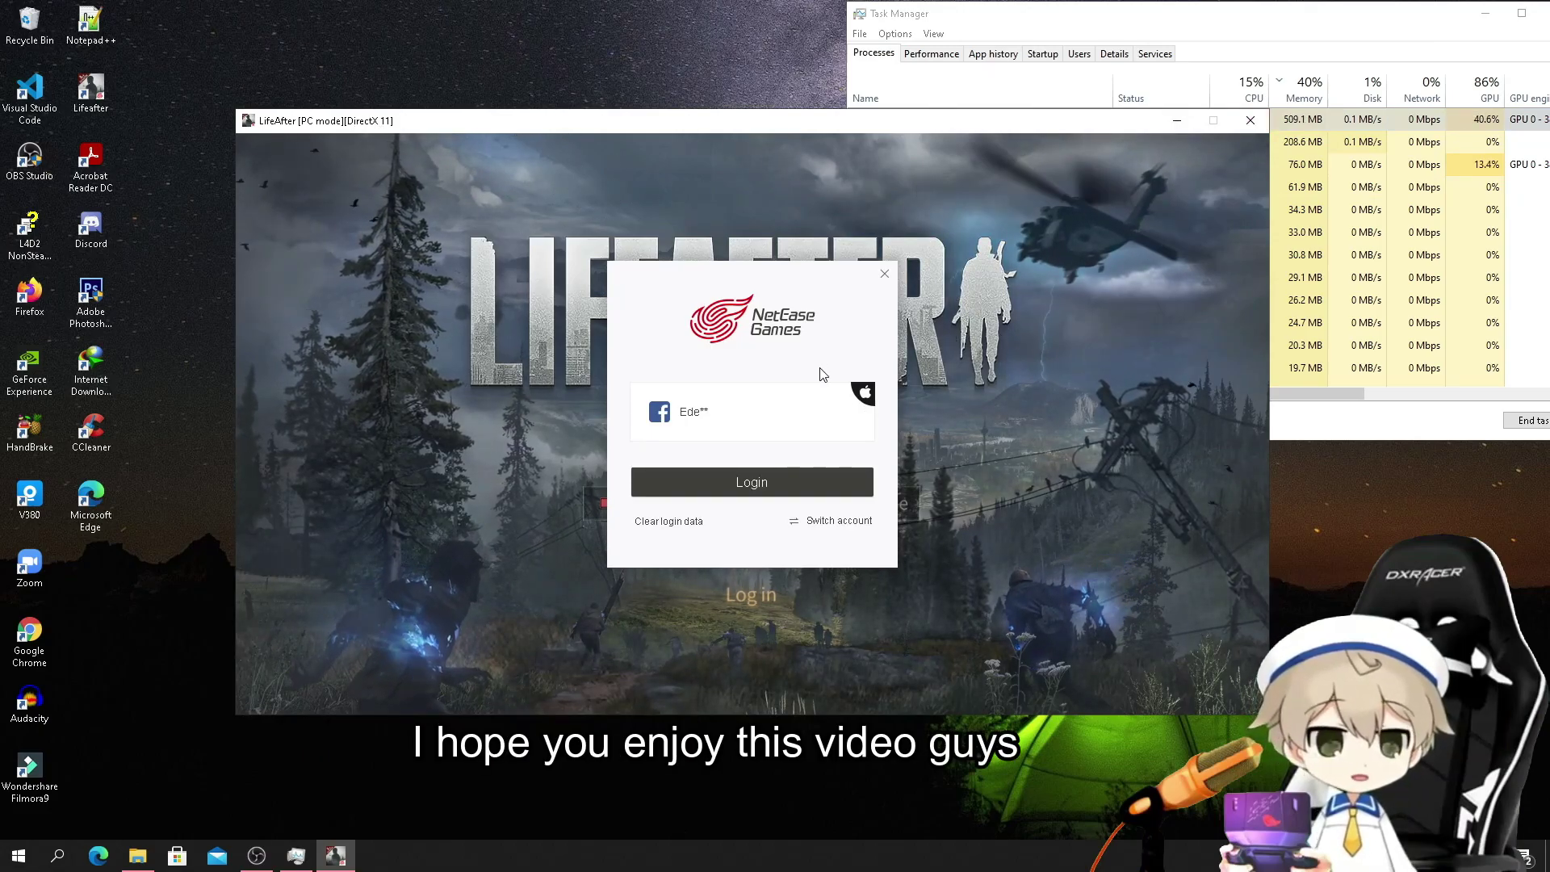
{"action": "left_click", "coordinate": [884, 273]}
{"action": "left_click", "coordinate": [817, 601]}
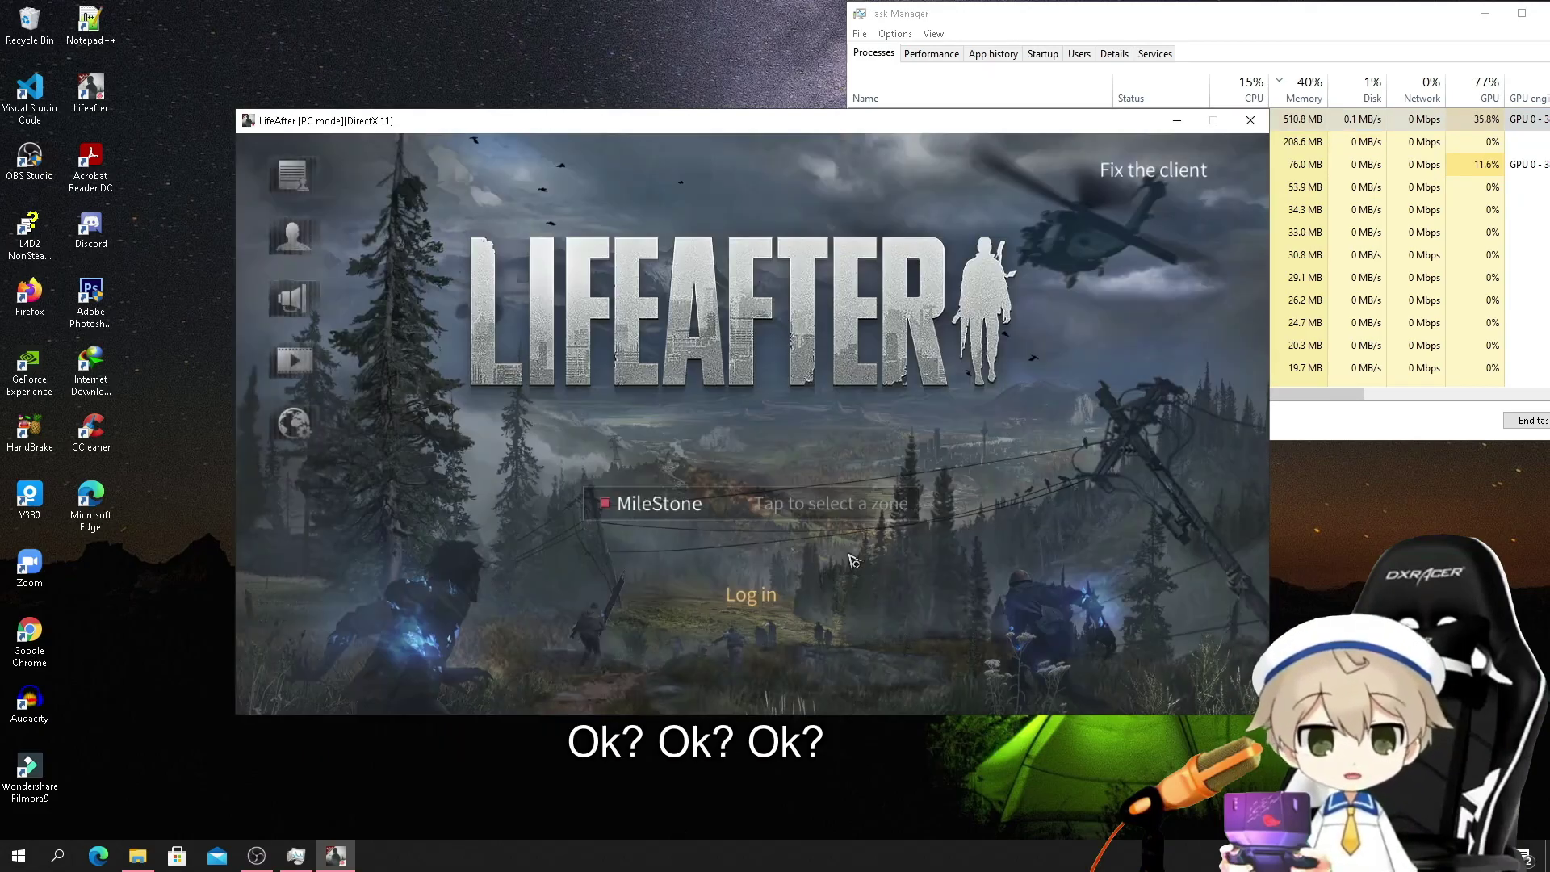